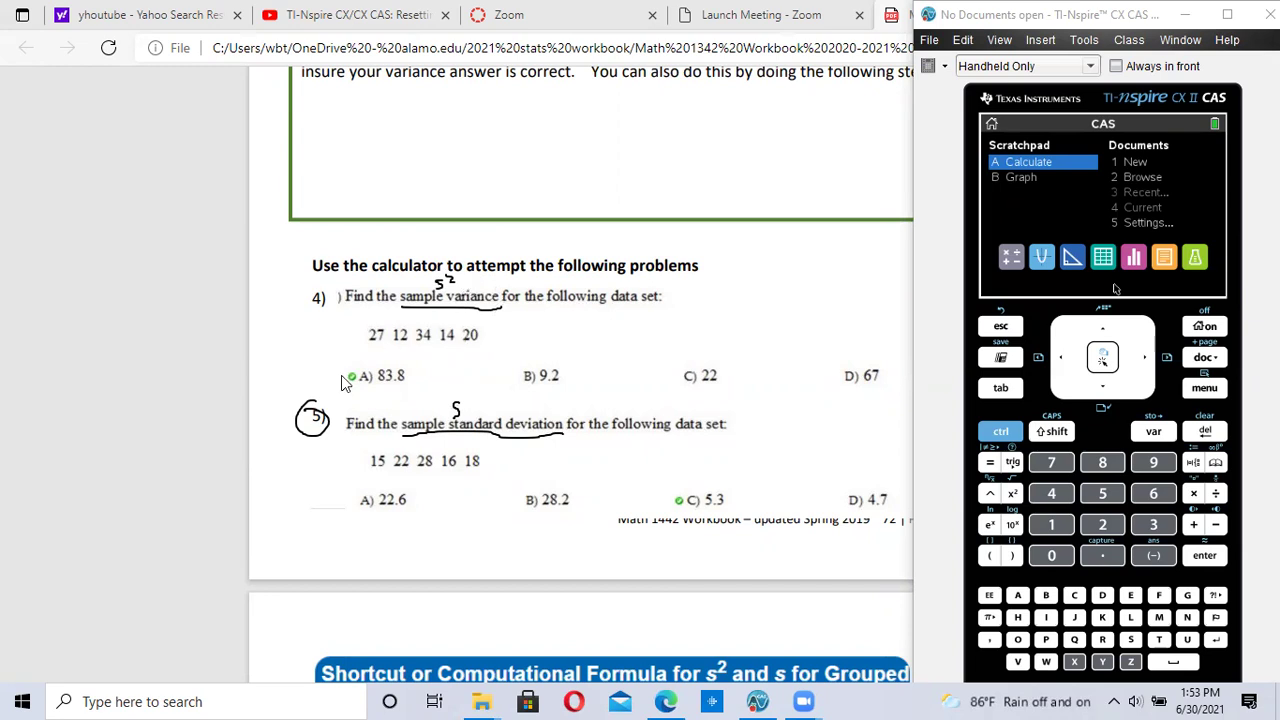
Switch to the TI-Nspire software and create a new document with a Lists & Spreadsheet page.
click(380, 342)
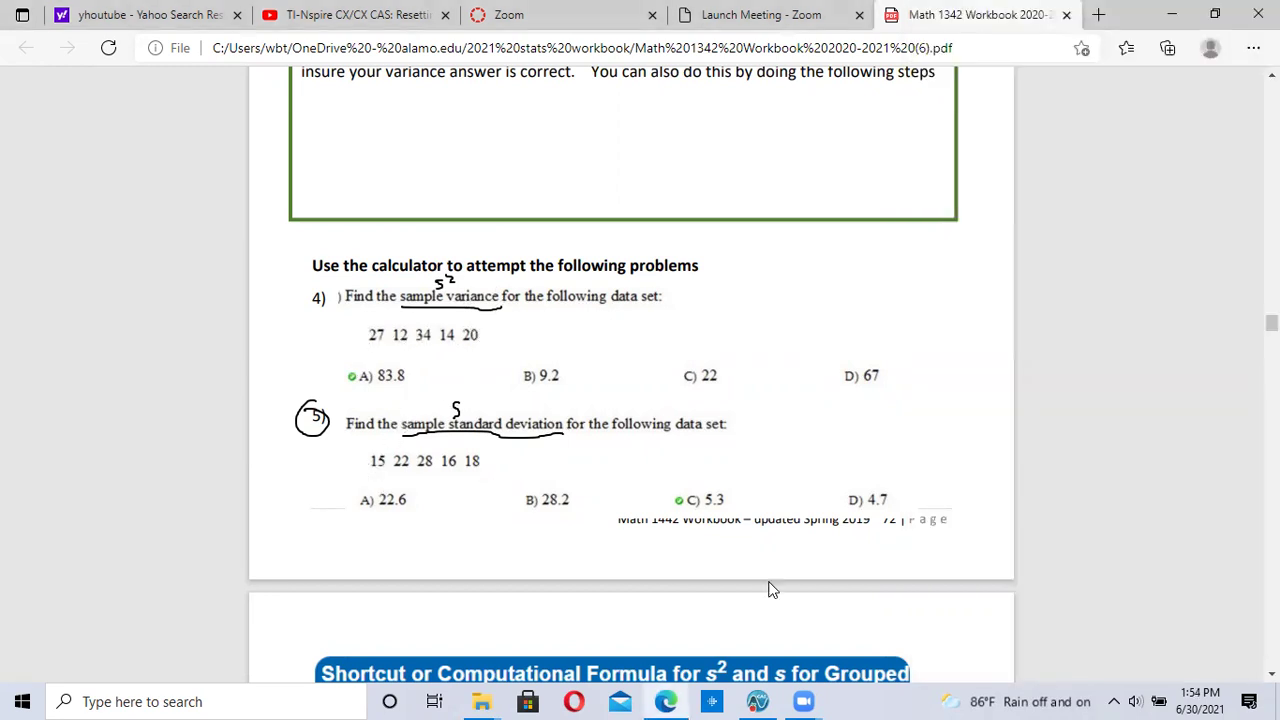
click(757, 701)
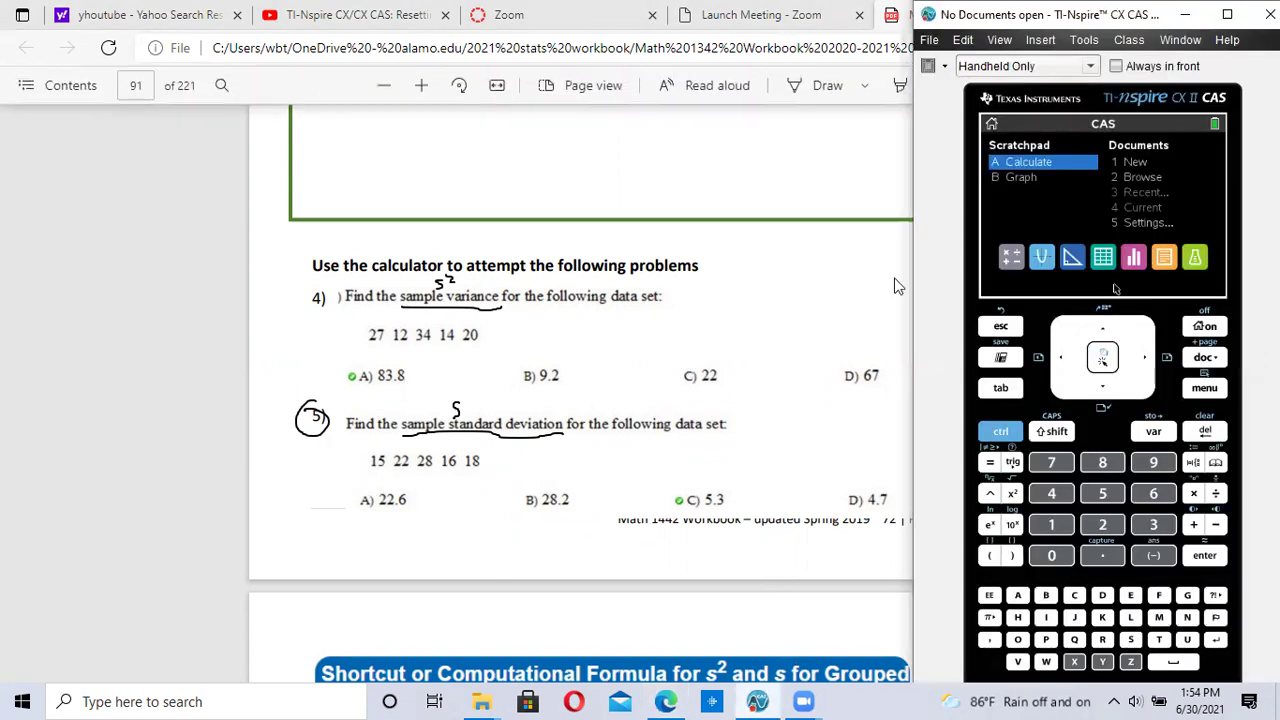
click(1001, 430)
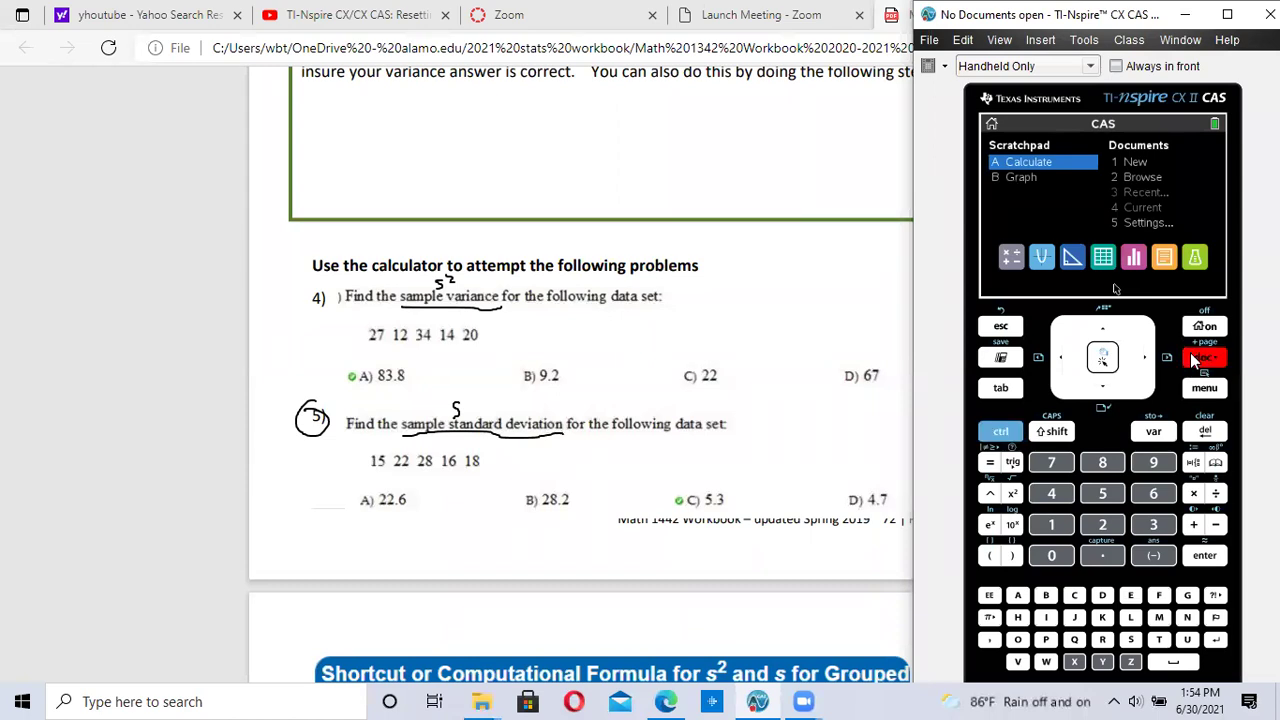
click(1131, 163)
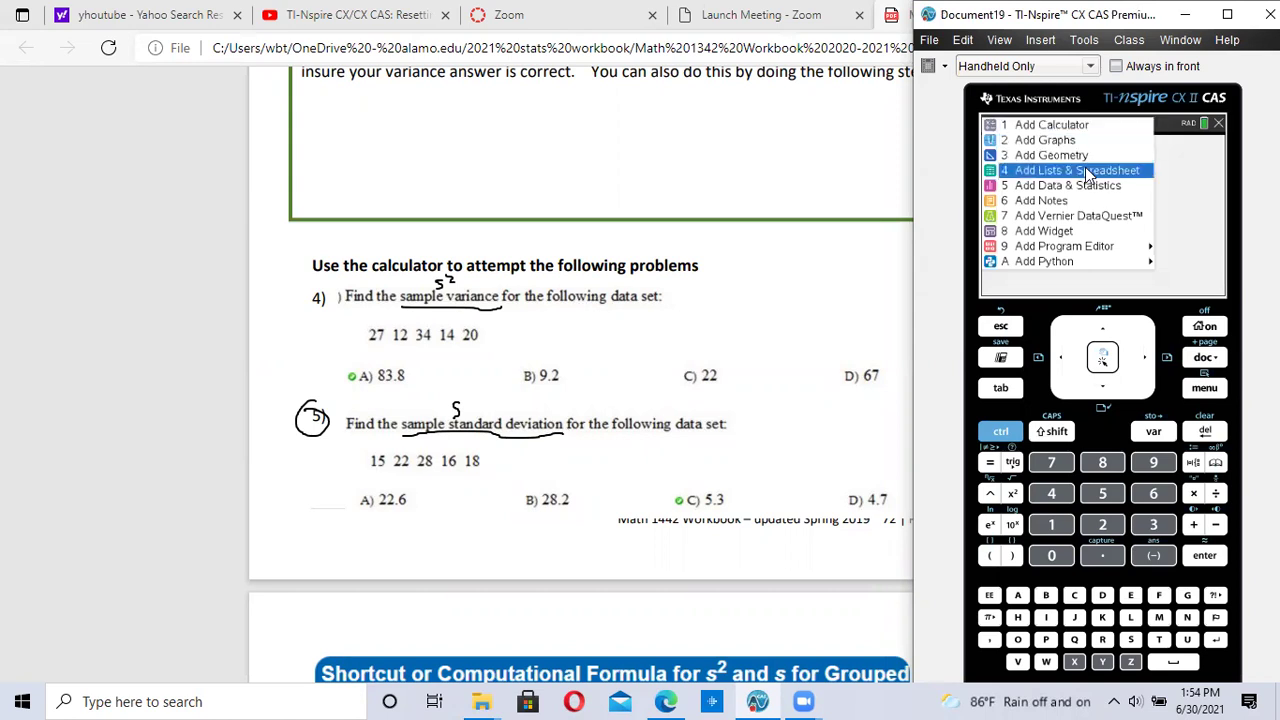
click(1086, 172)
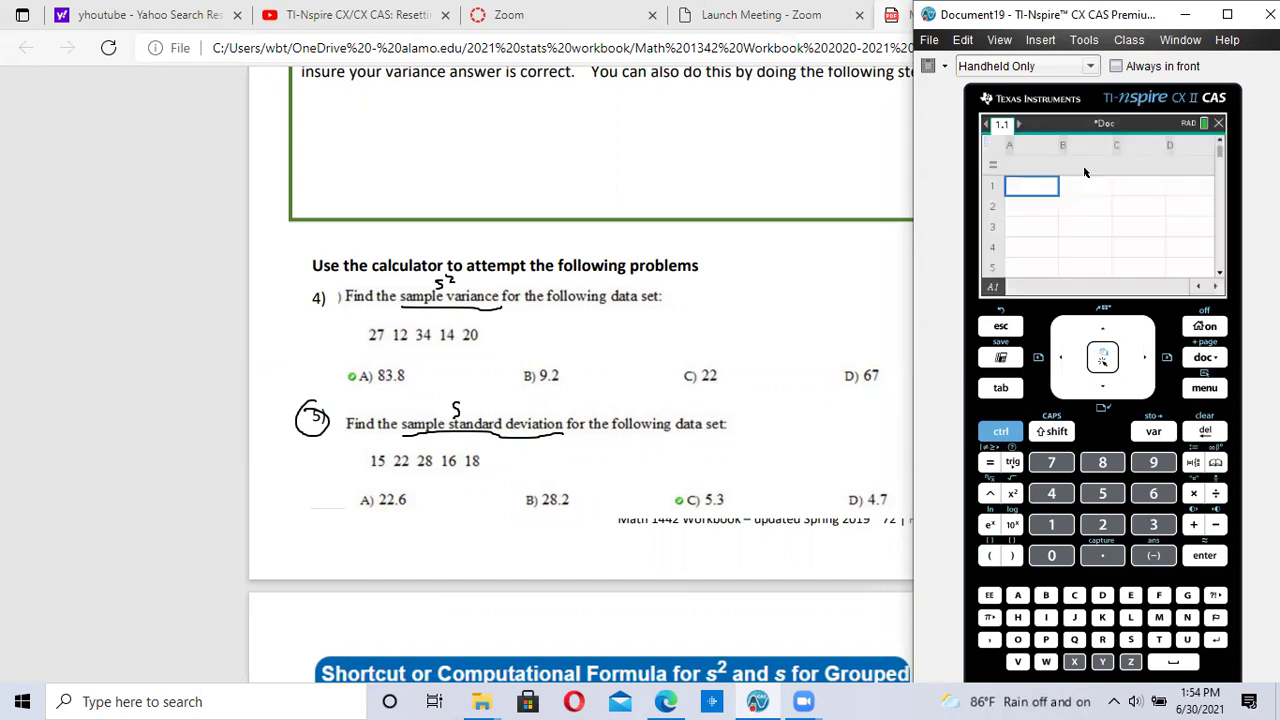
Name column A of the spreadsheet L1.
click(1008, 431)
click(1031, 152)
text(L1)
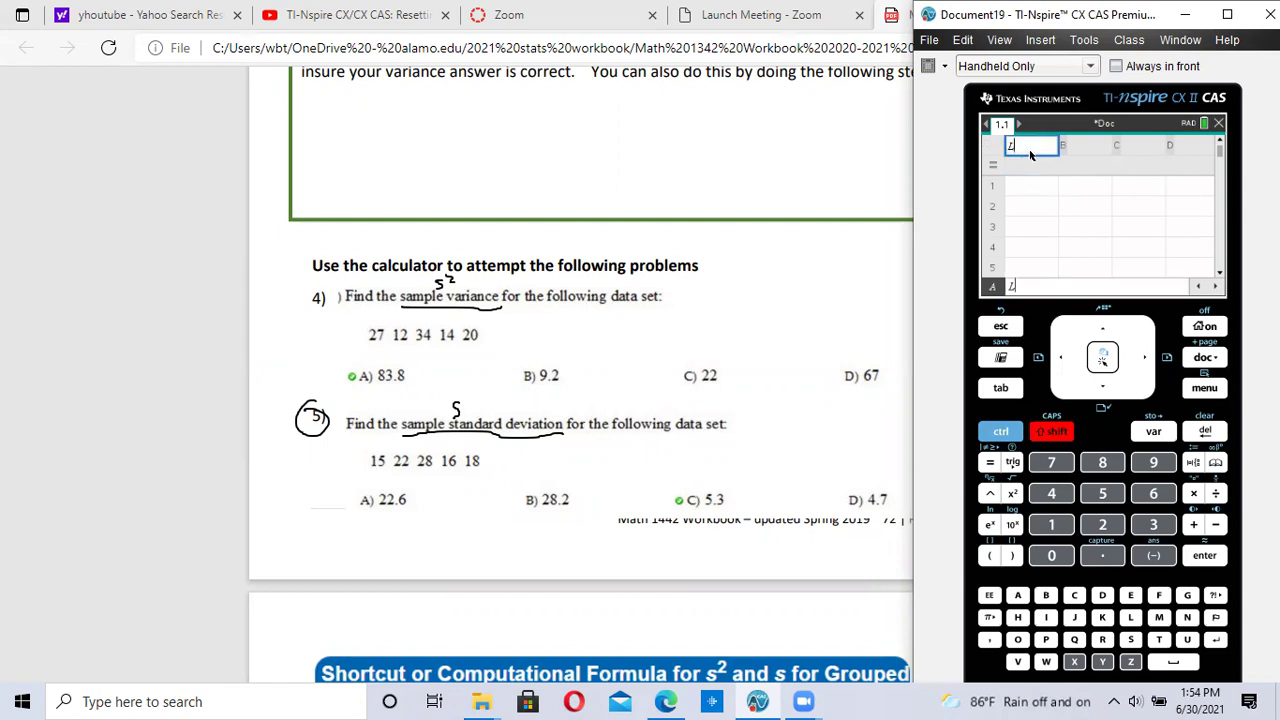
click(1013, 187)
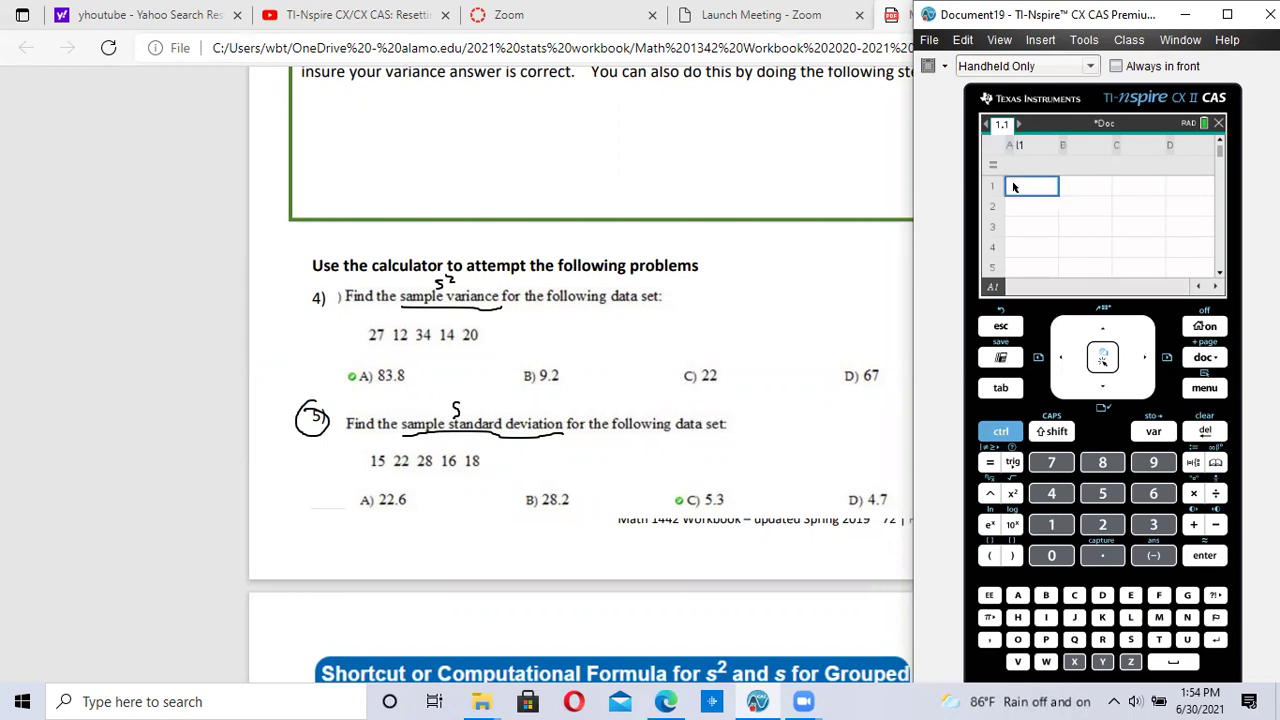
Enter the problem 5 data values 15, 22, 28, 16 and 18 down column A, starting in cell A1.
text(15)
key(Return)
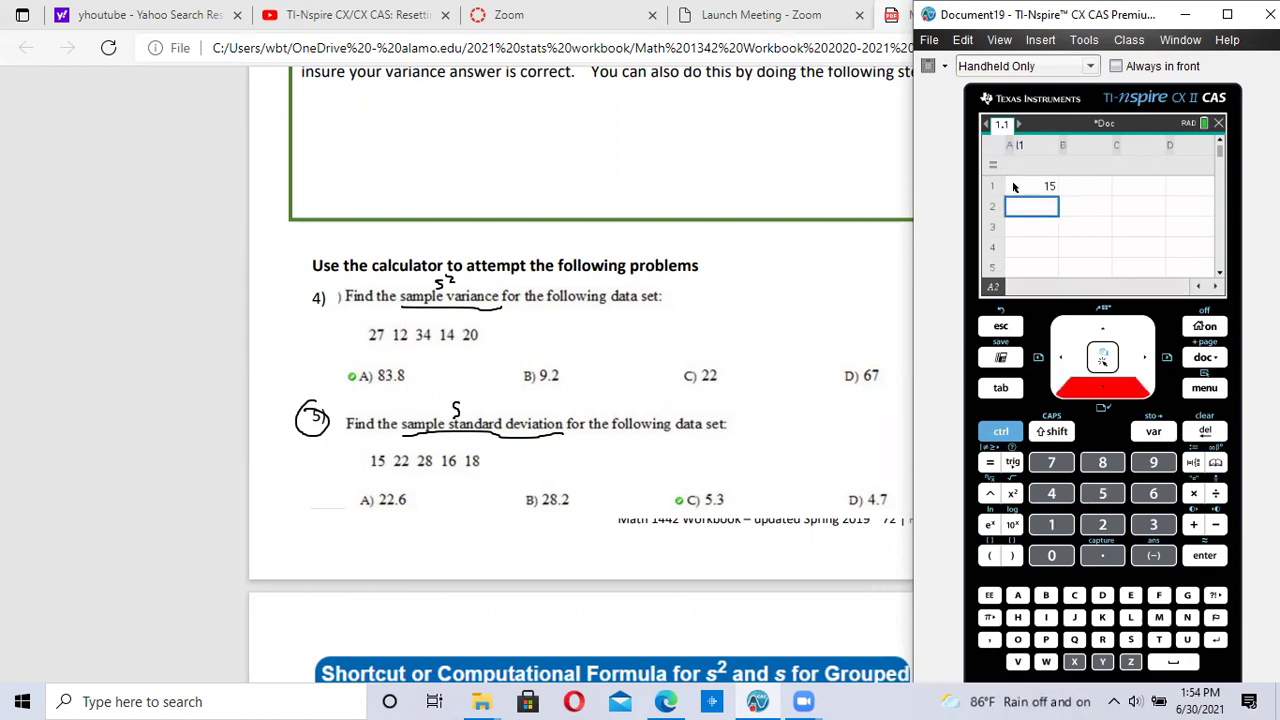
text(22)
key(Down)
text(28)
key(Return)
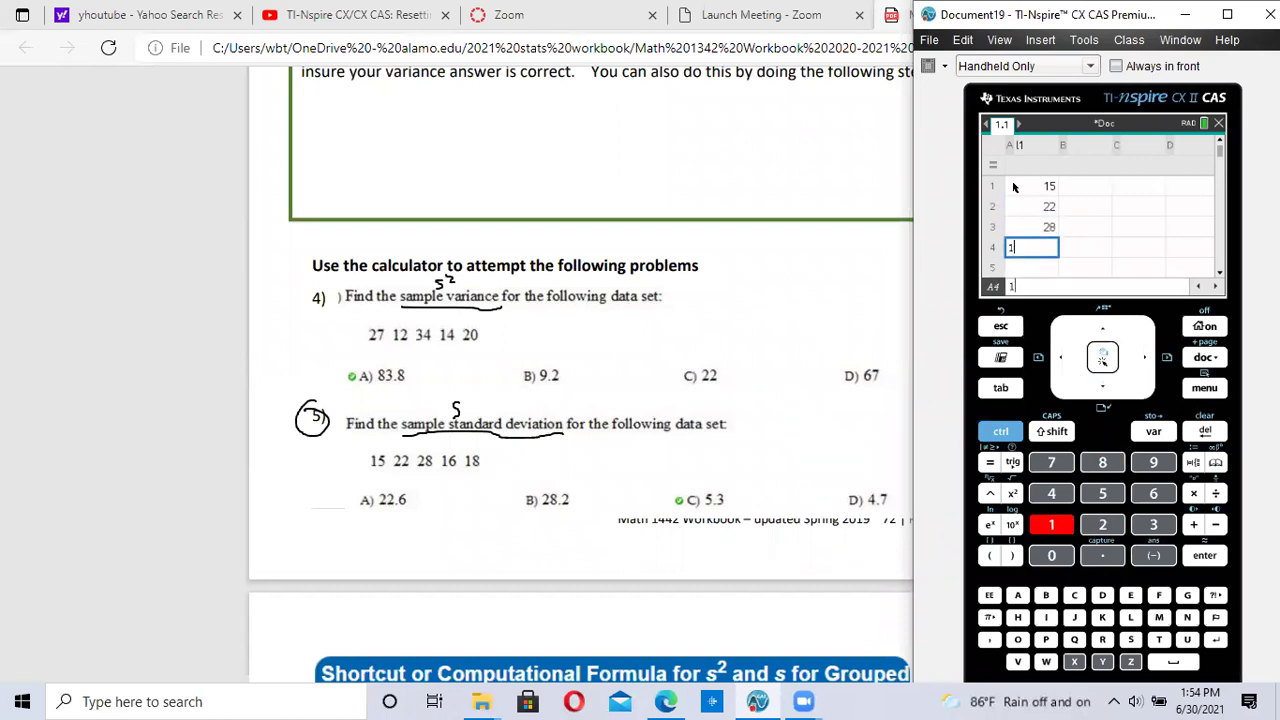
text(16)
key(Down)
text(18)
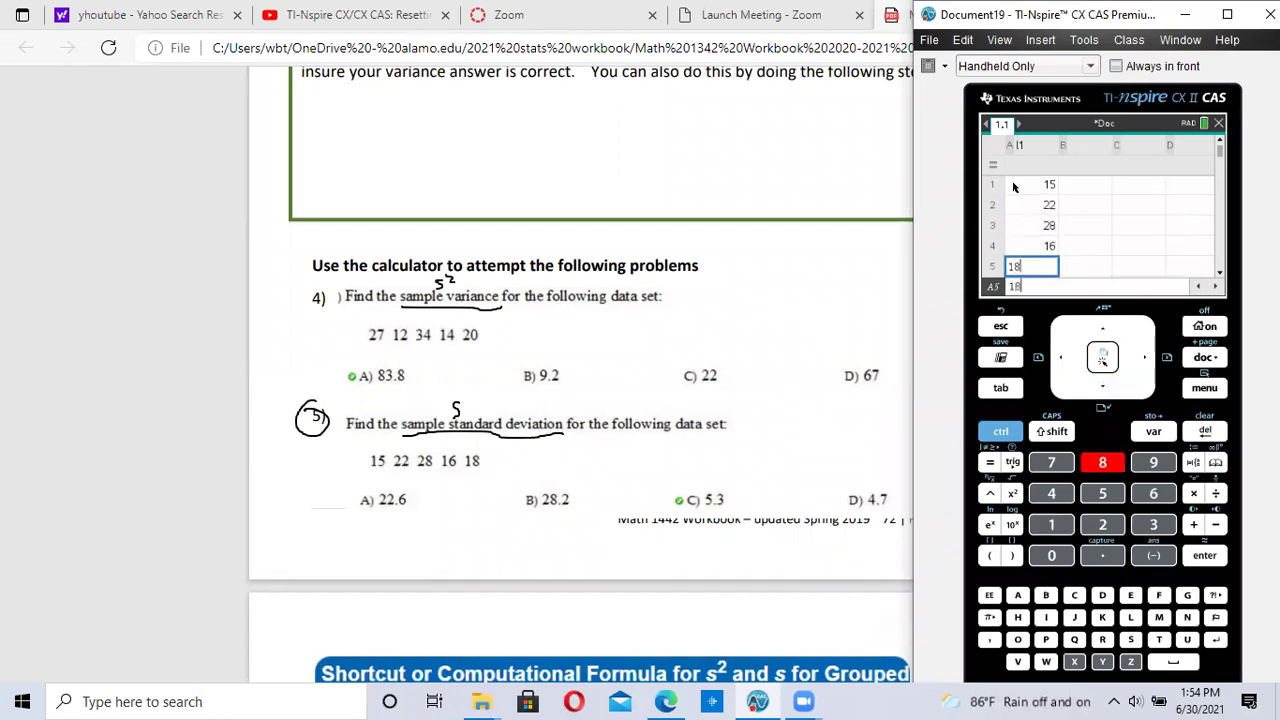
key(Down)
key(Up)
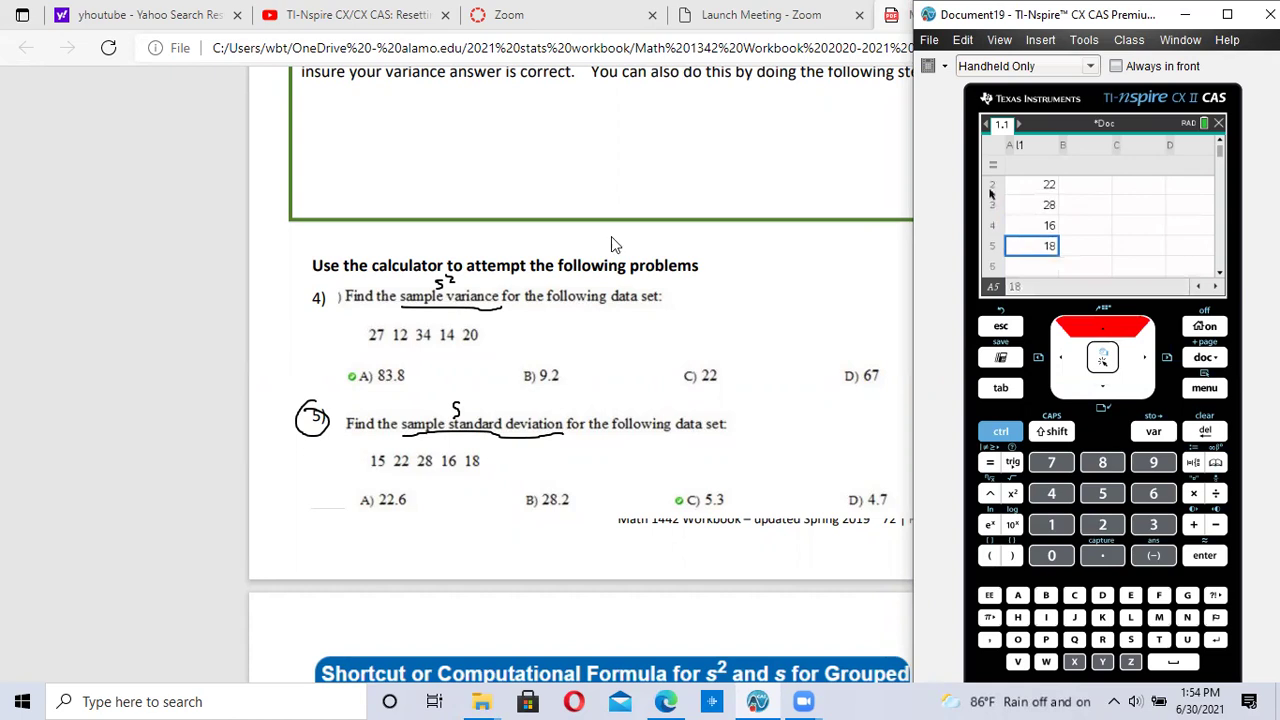
Compare the values entered in column A with the problem 5 data set in the workbook PDF.
click(390, 468)
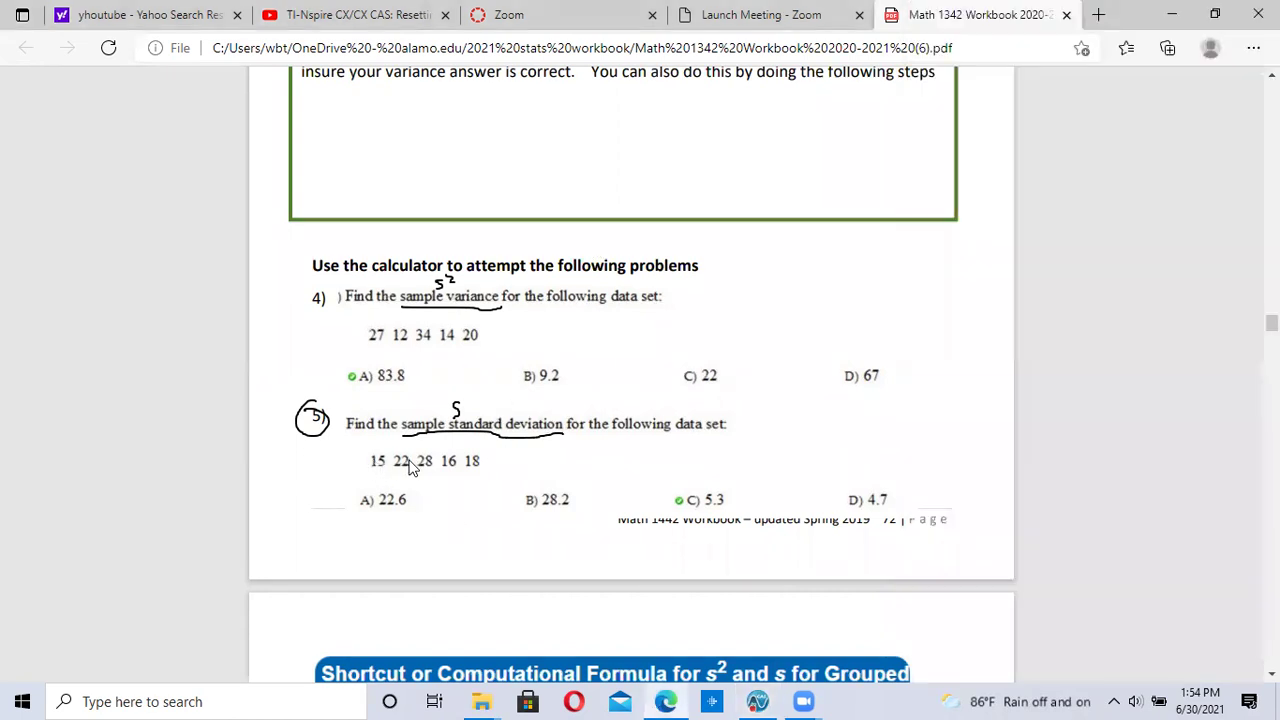
click(760, 701)
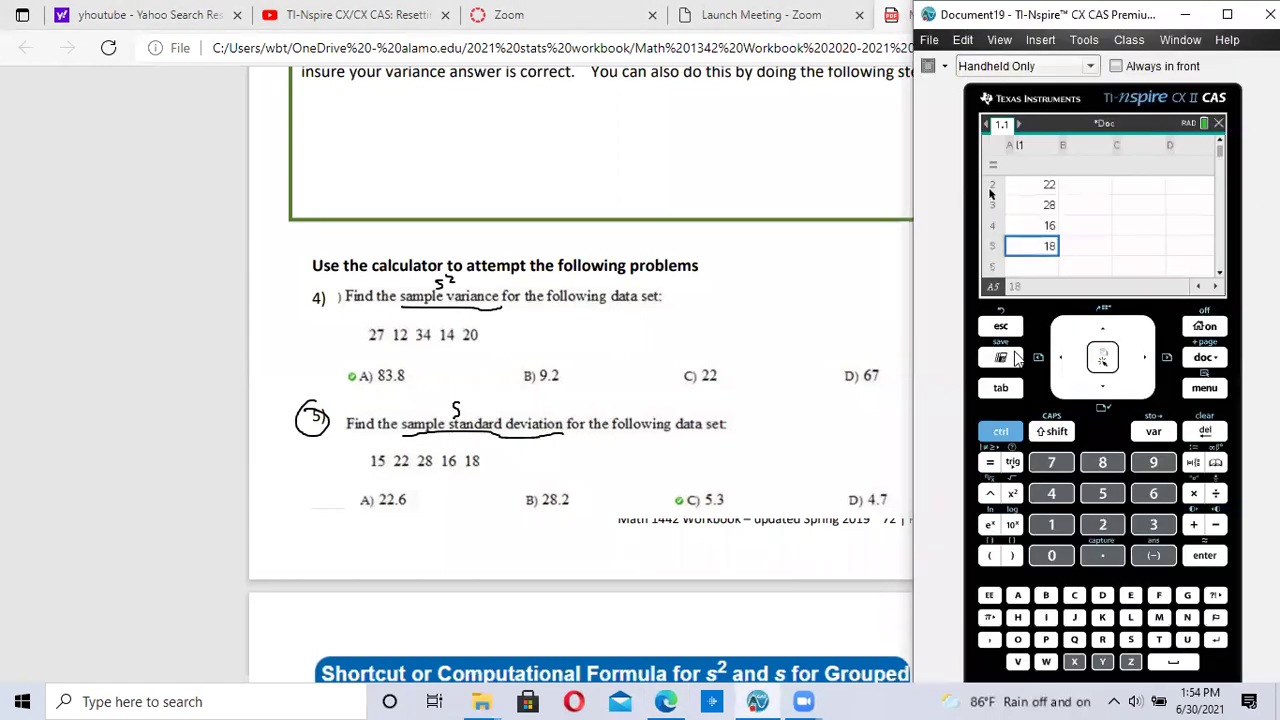
click(1136, 187)
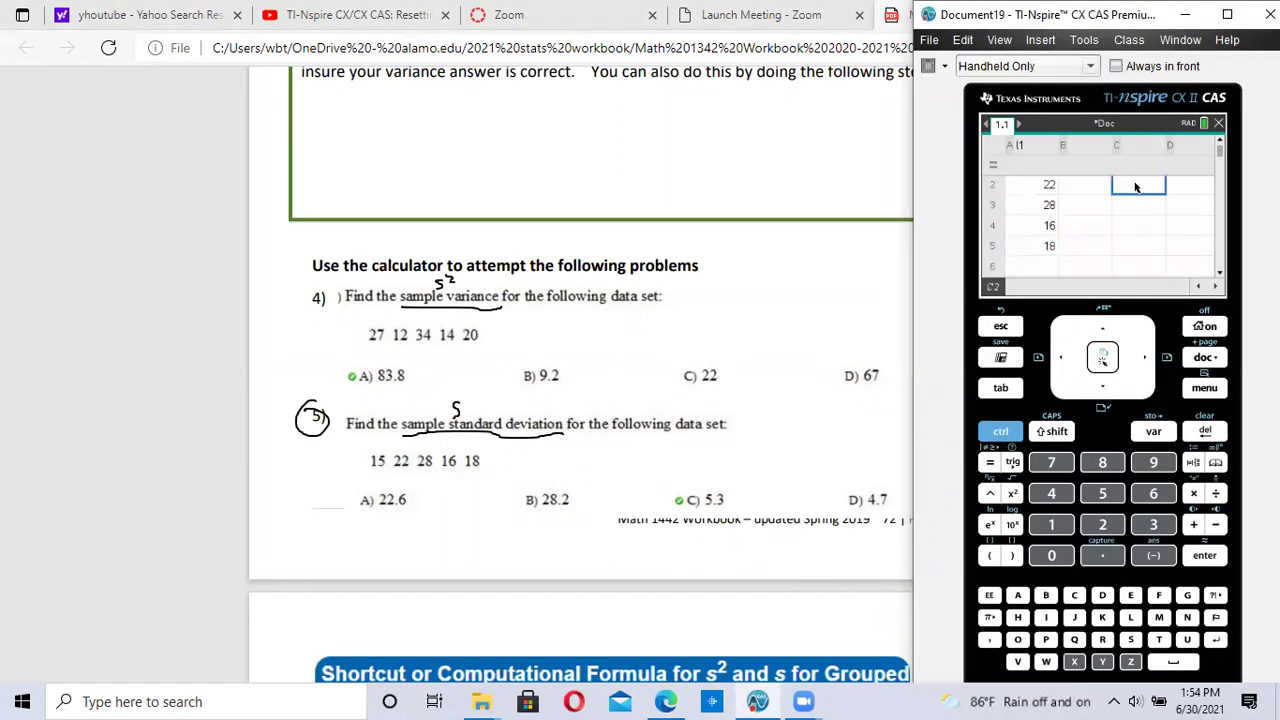
click(1221, 145)
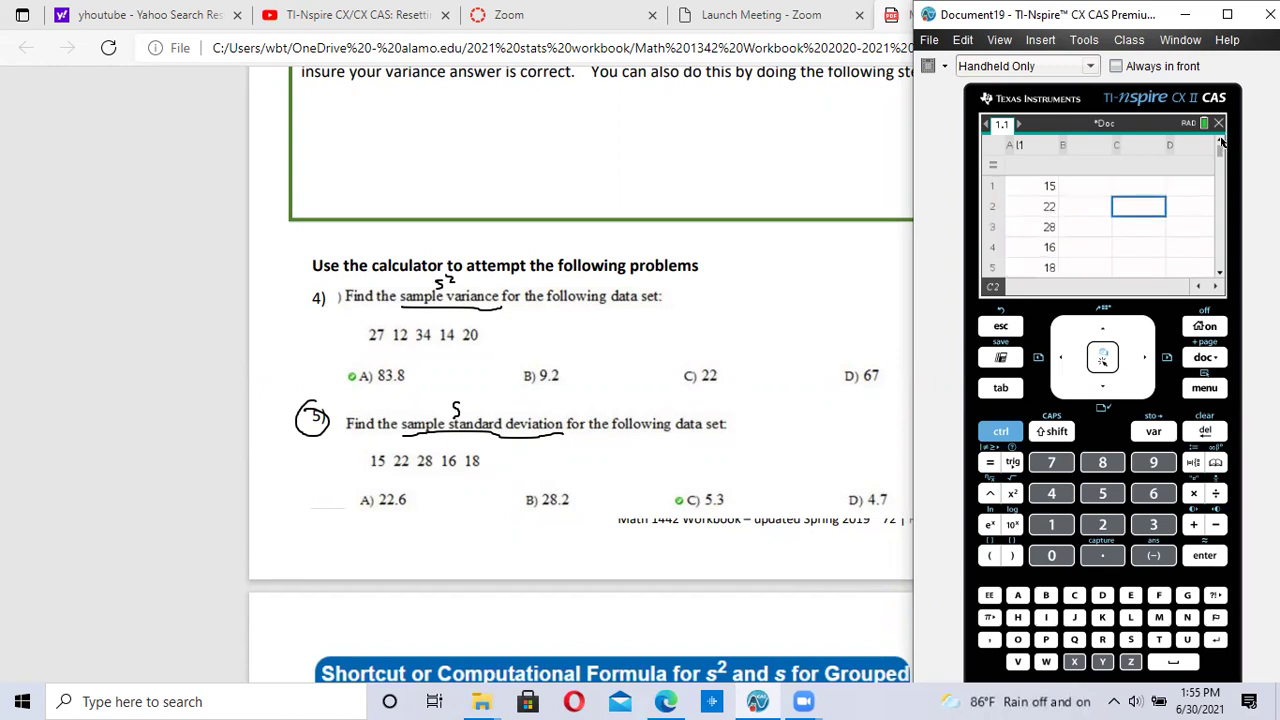
Run One-Variable Statistics on one list from cell C1, with L1 as the X1 list, frequency 1 and d[] as the first result column.
click(1130, 190)
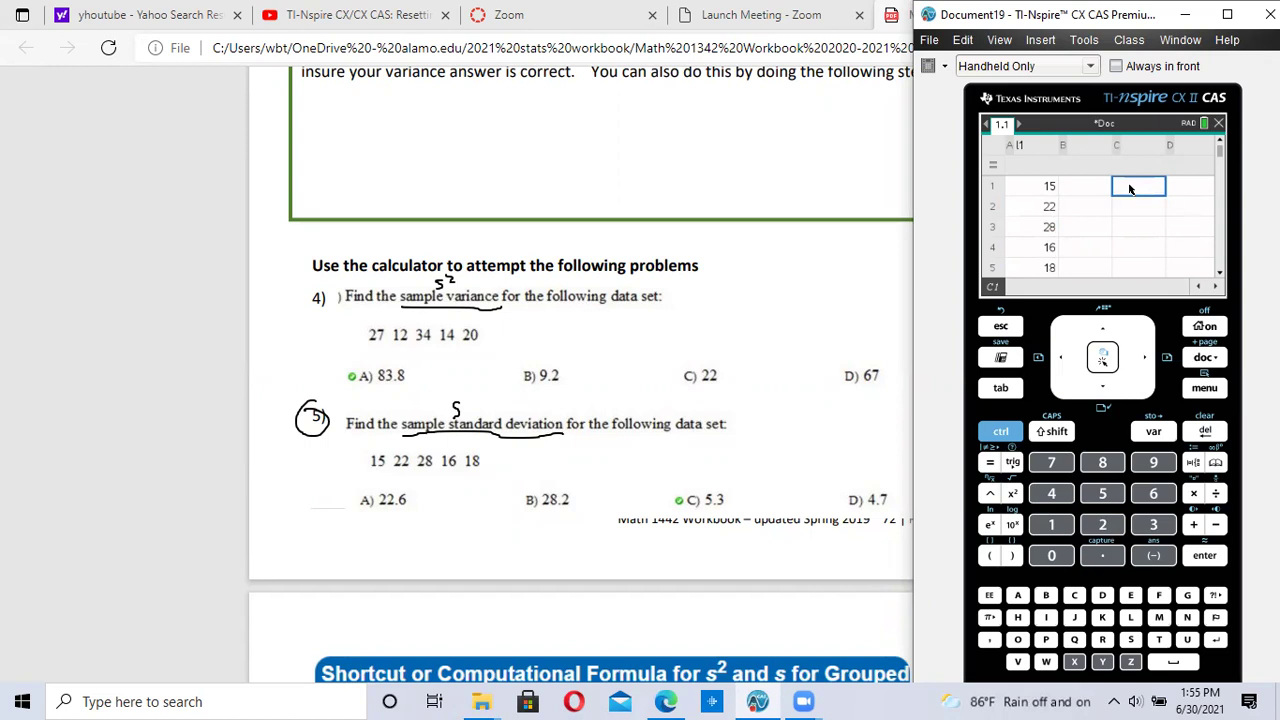
click(1205, 390)
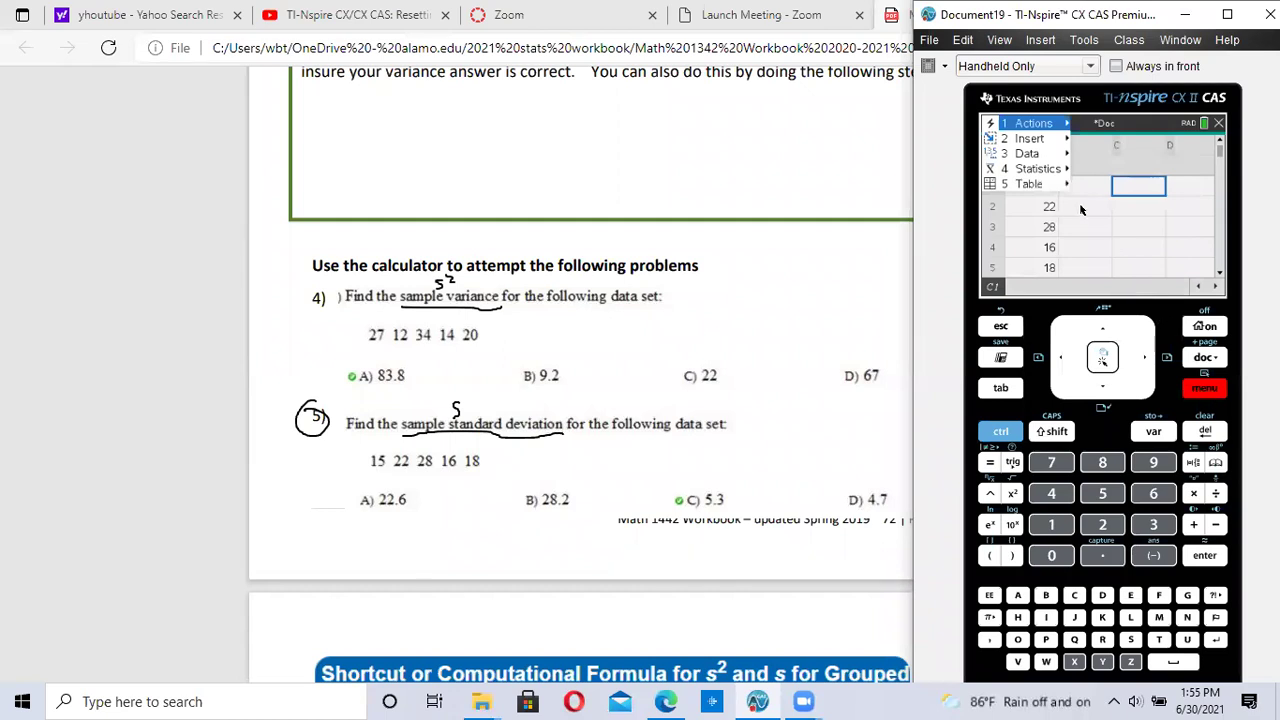
click(1043, 170)
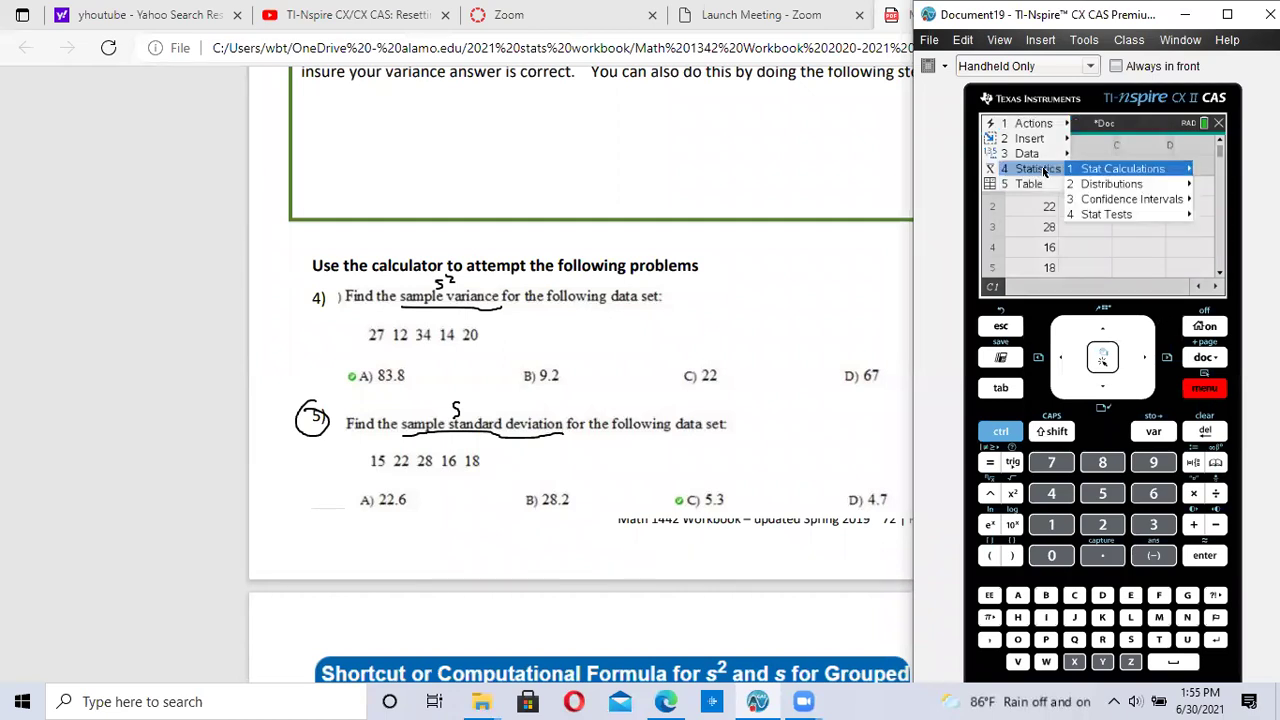
click(1109, 169)
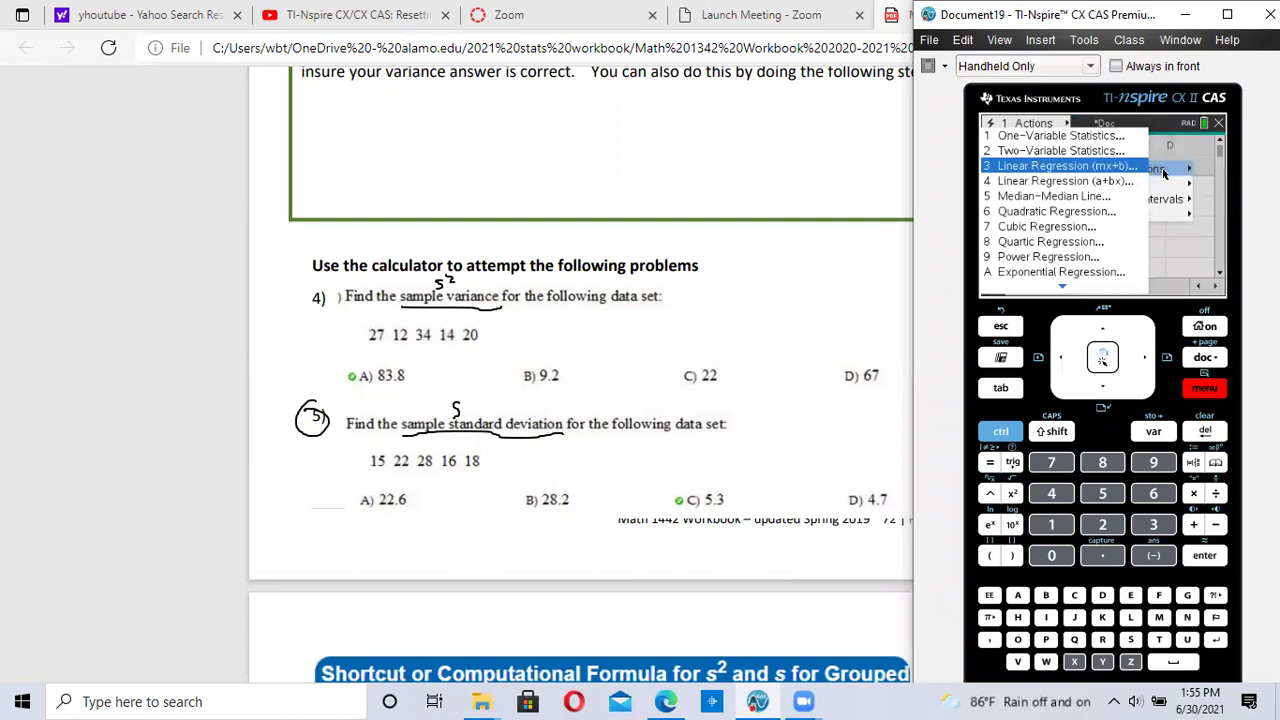
click(1106, 137)
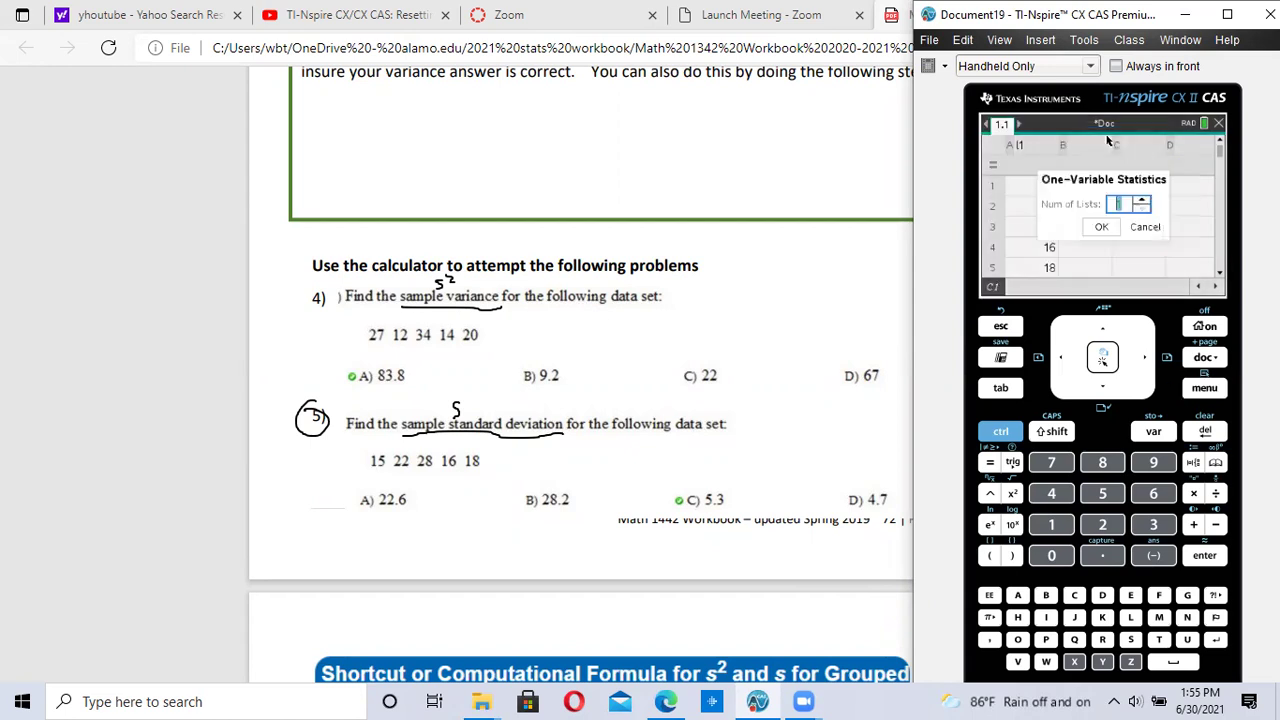
click(1101, 229)
click(1196, 164)
click(1124, 178)
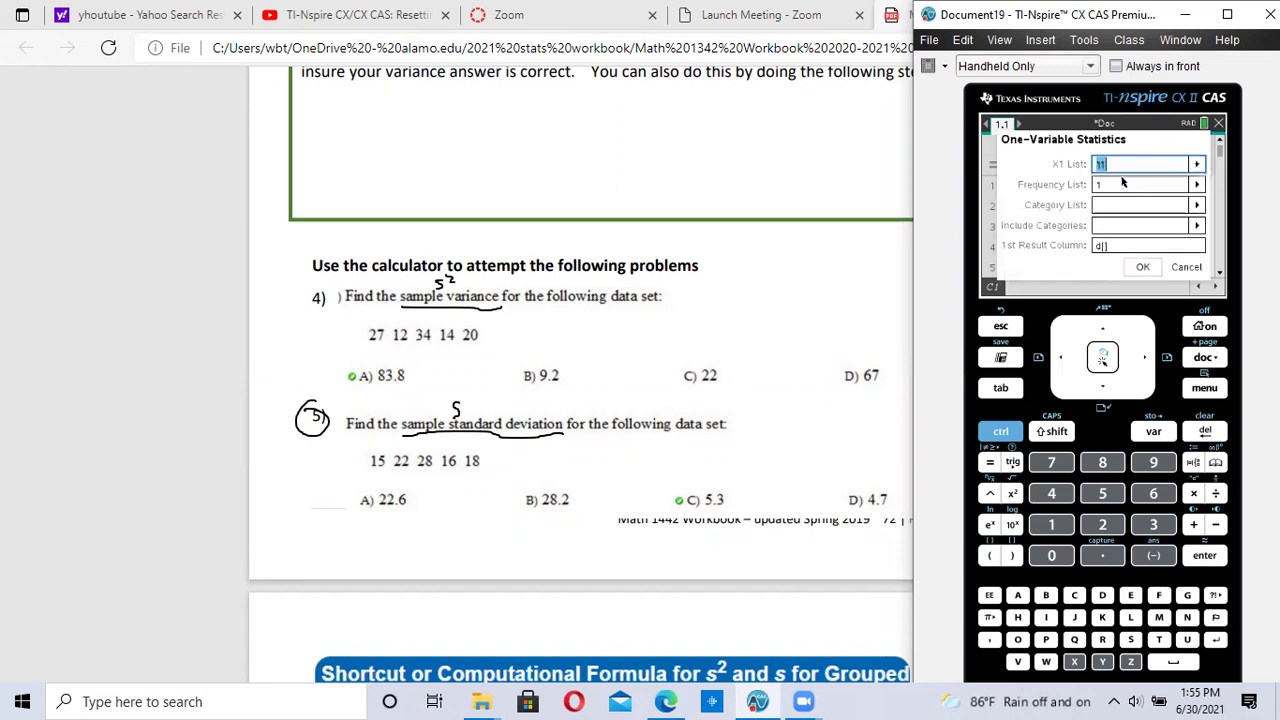
click(1141, 268)
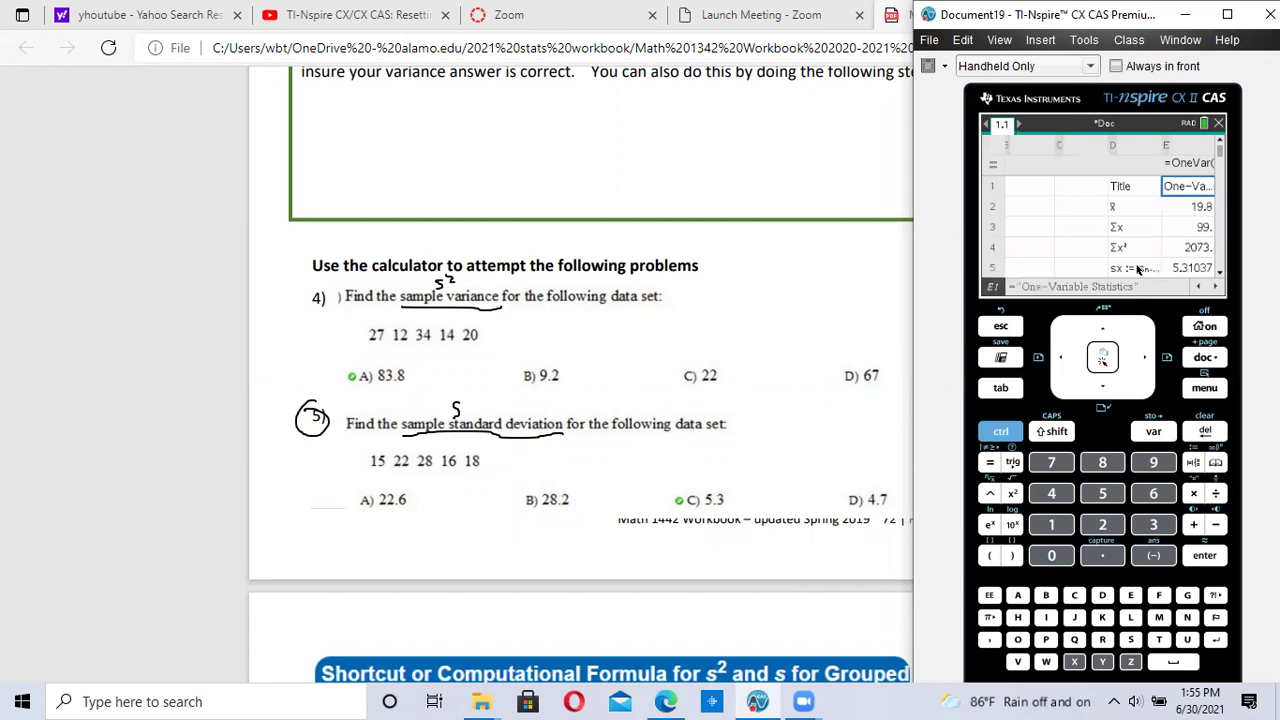
Examine the data list and the one-variable statistics results, down to the sample standard deviation row sx.
click(1216, 288)
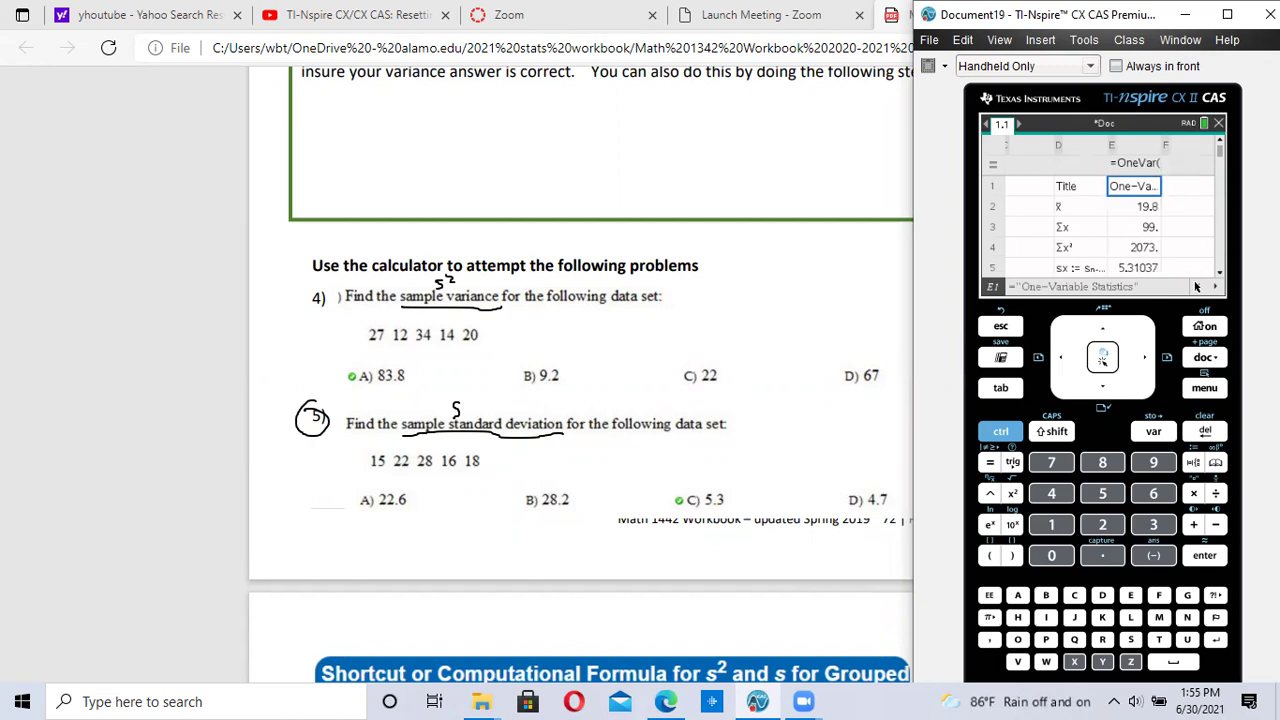
click(1196, 286)
click(1196, 286)
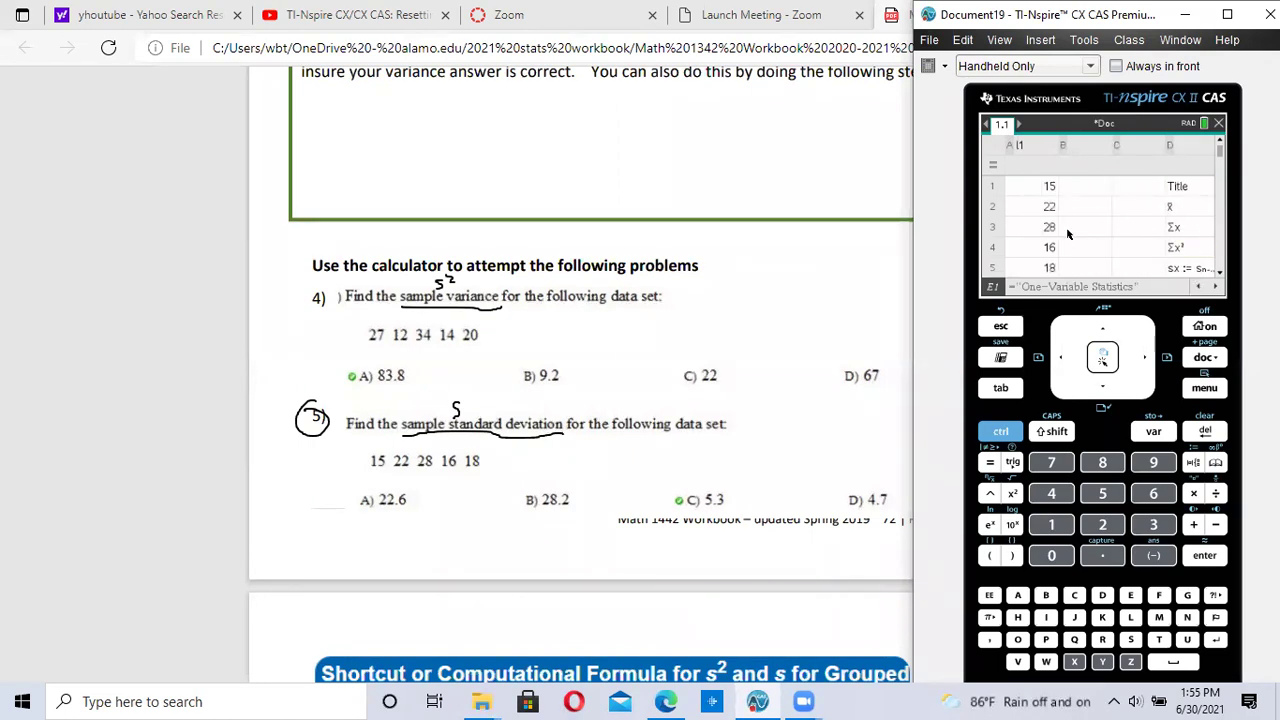
click(1215, 286)
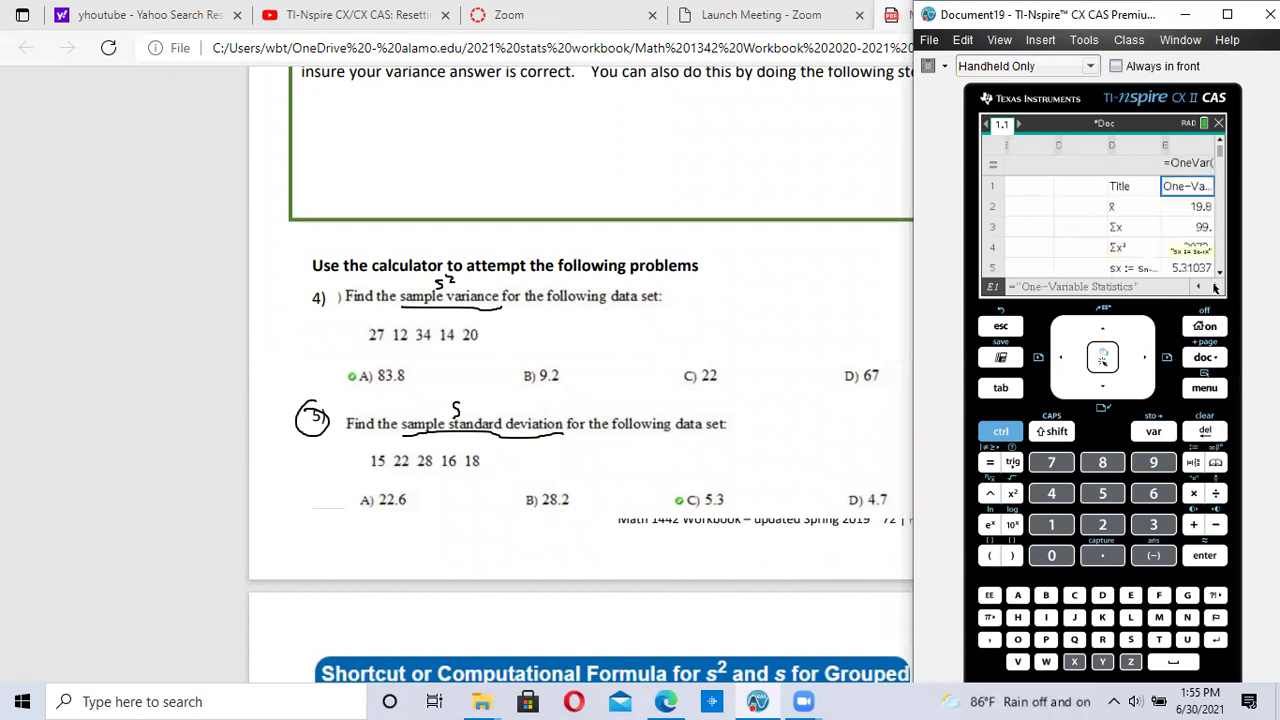
click(1215, 286)
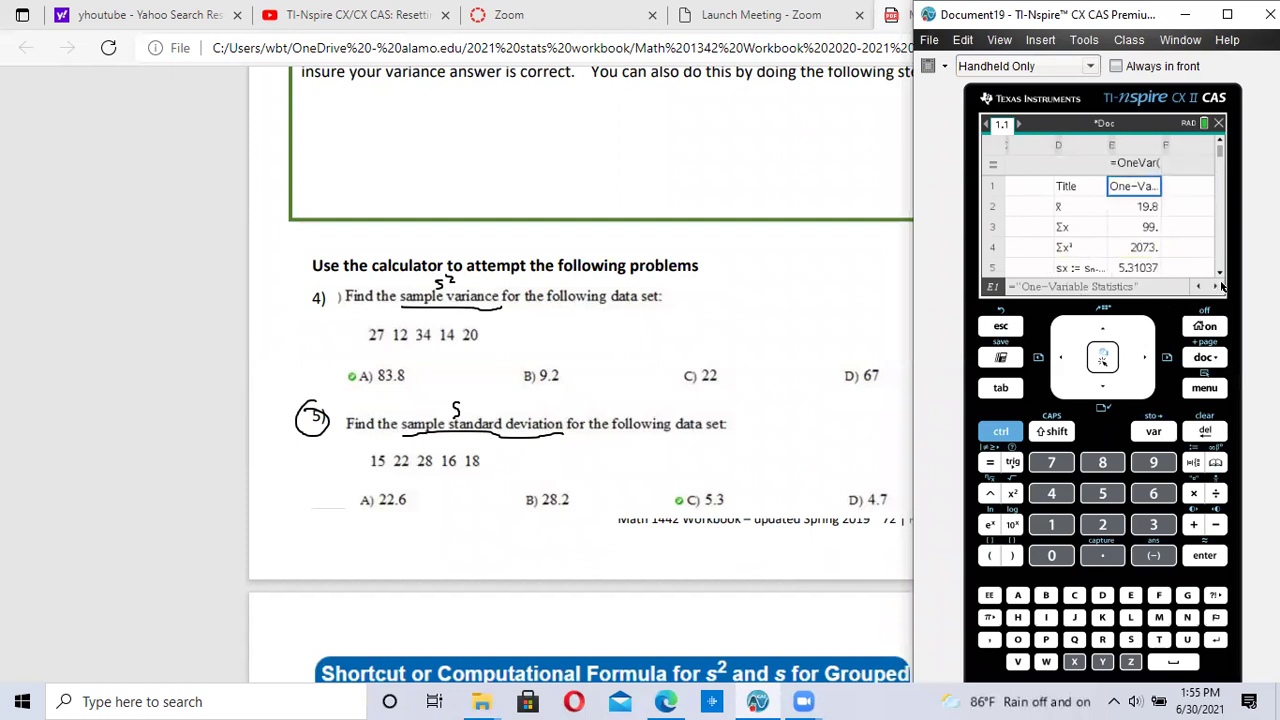
click(1215, 286)
click(1215, 286)
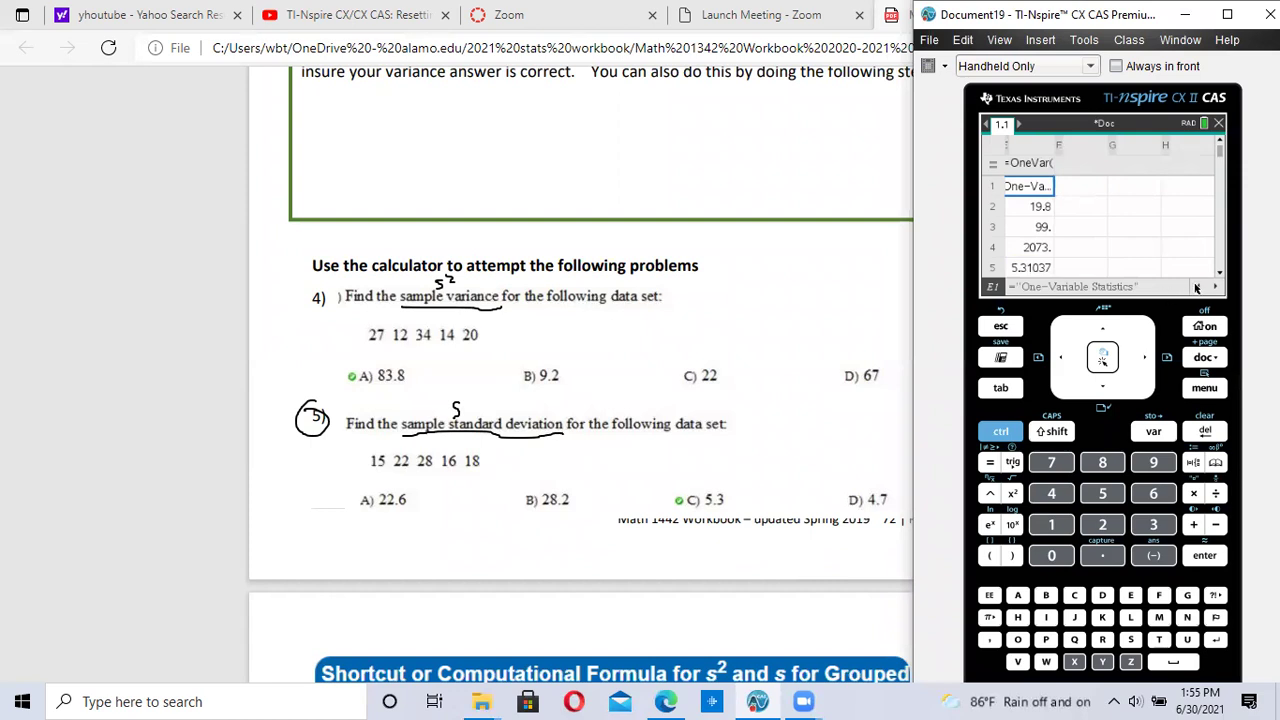
click(1199, 287)
click(1199, 287)
click(1199, 287)
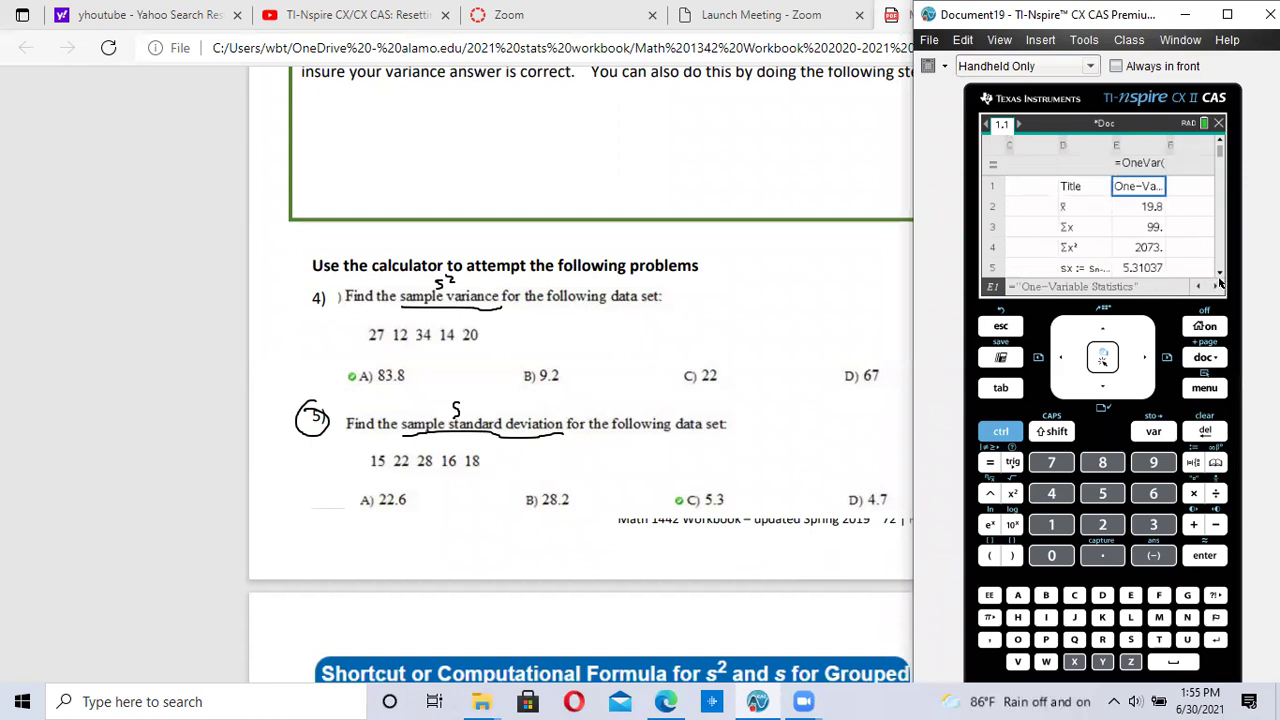
click(1219, 272)
click(1219, 272)
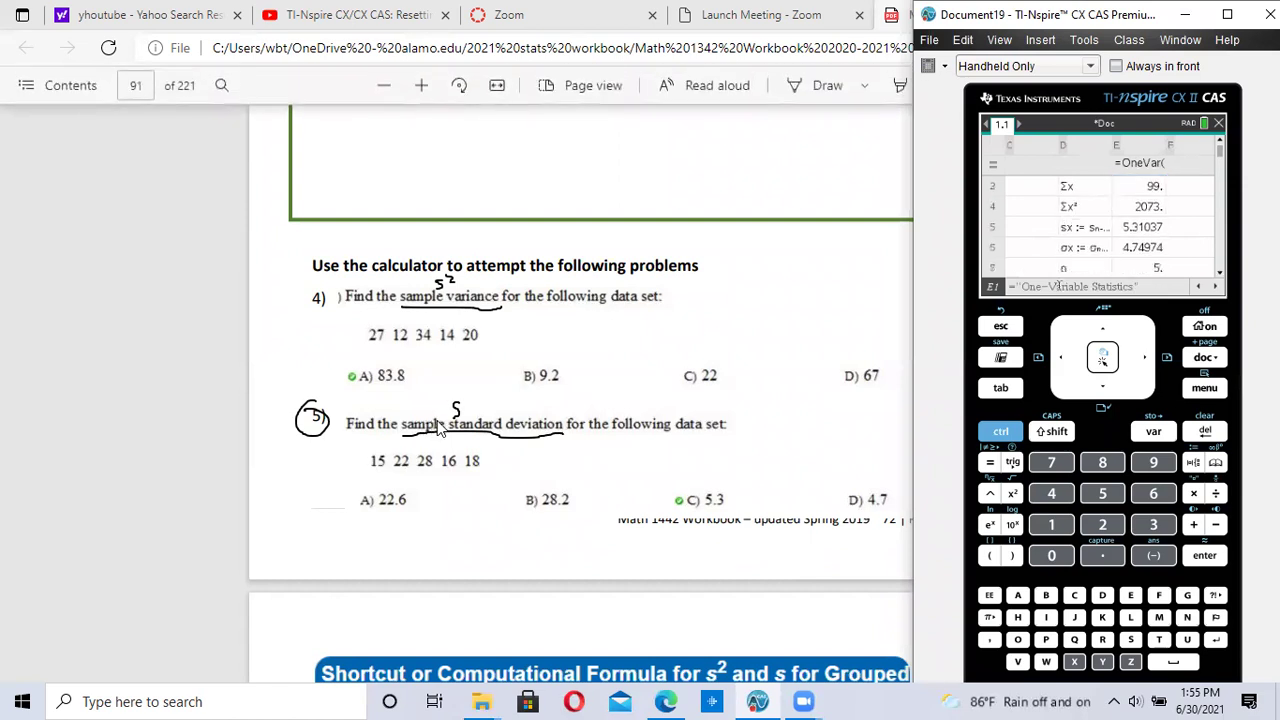
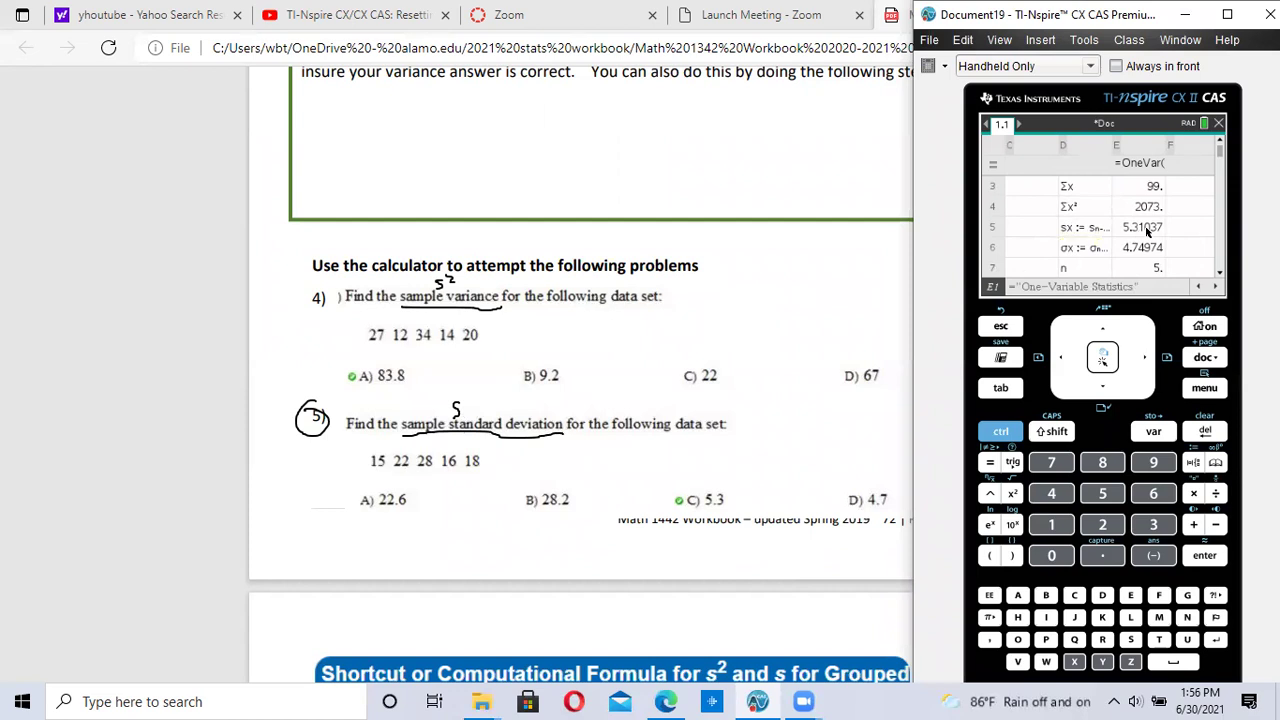
Switch to the workbook PDF and mark answer C) 5.3 of problem 5 with a circle and a check mark.
click(660, 497)
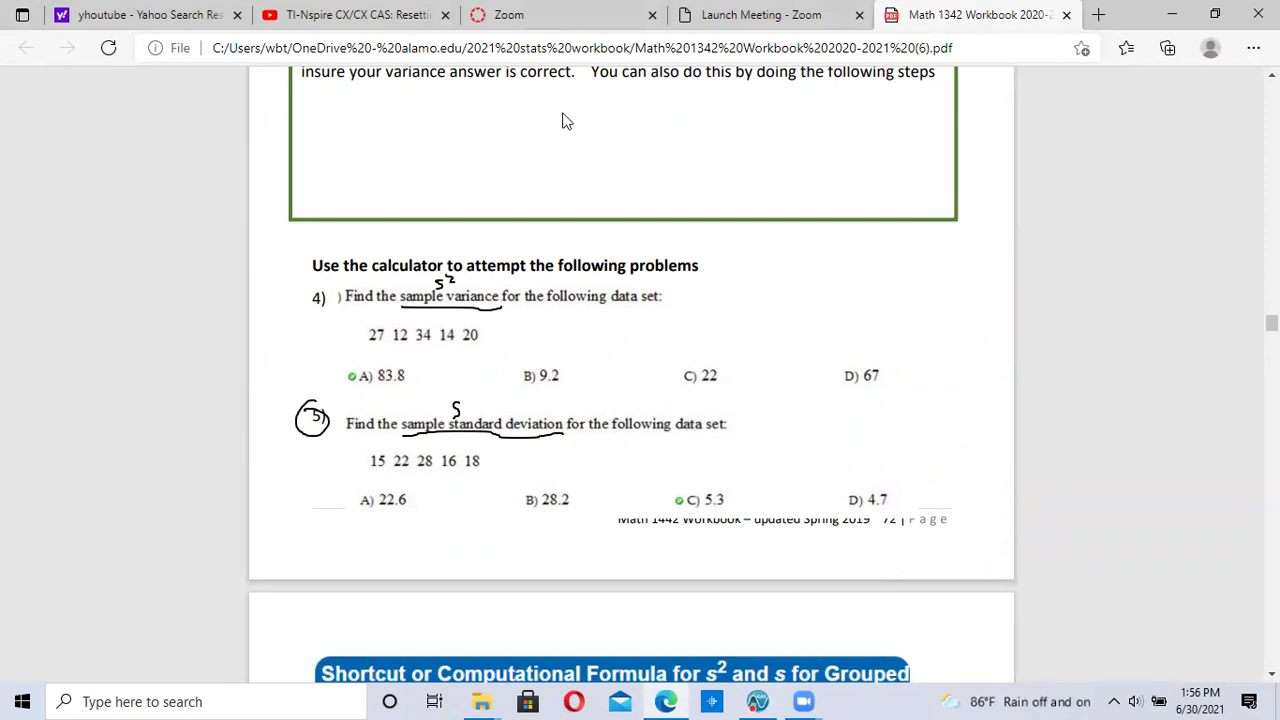
drag(712, 477, 775, 447)
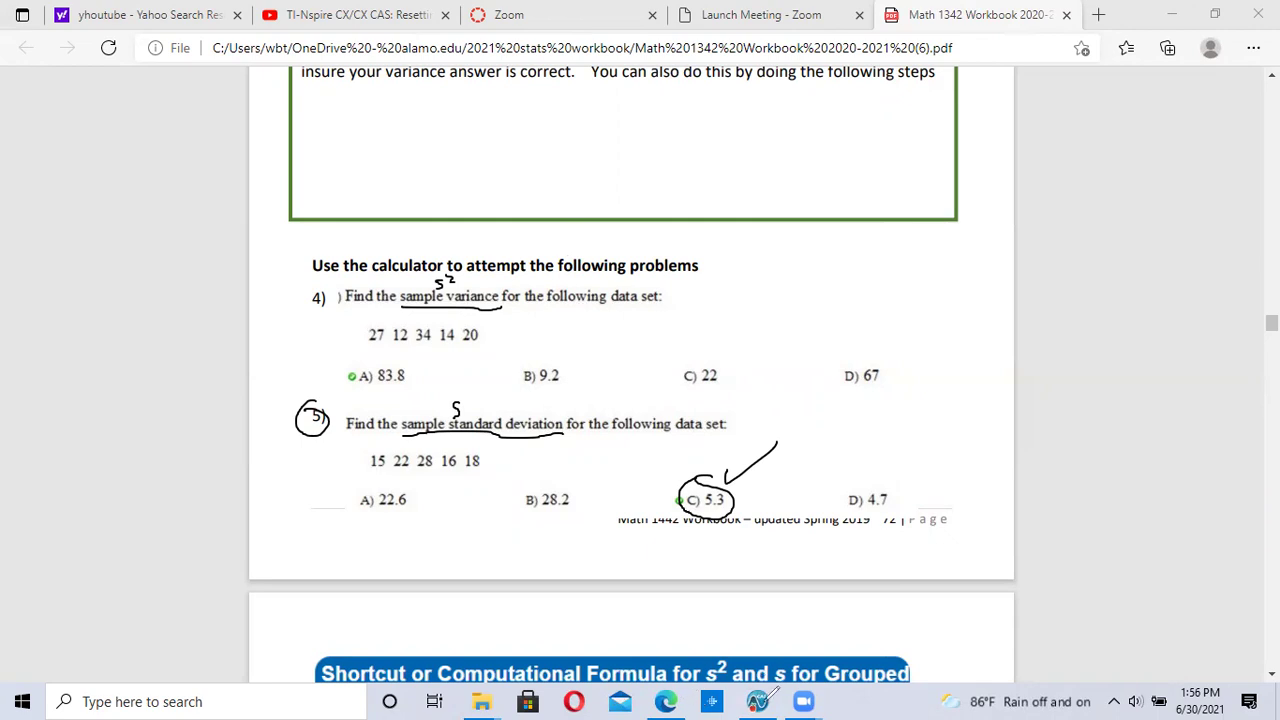
Switch back to the TI-Nspire software and select the sx result in cell E5 to view its full value.
click(760, 700)
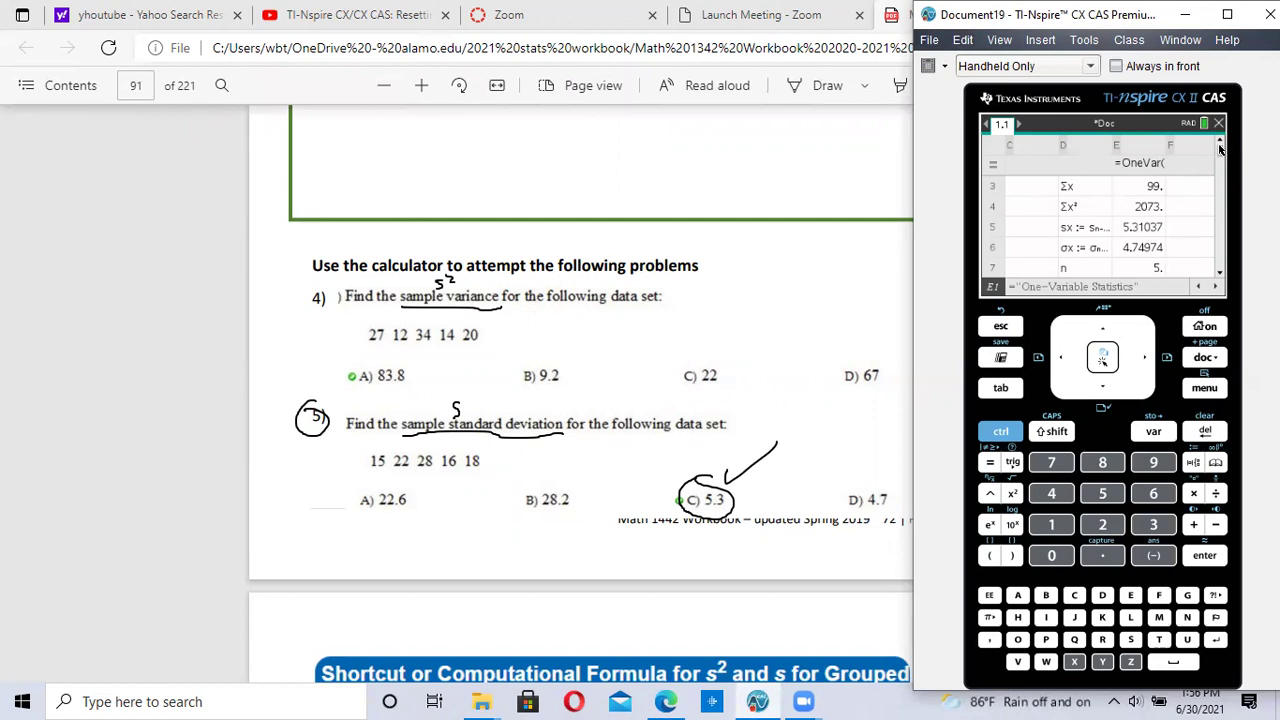
click(1220, 277)
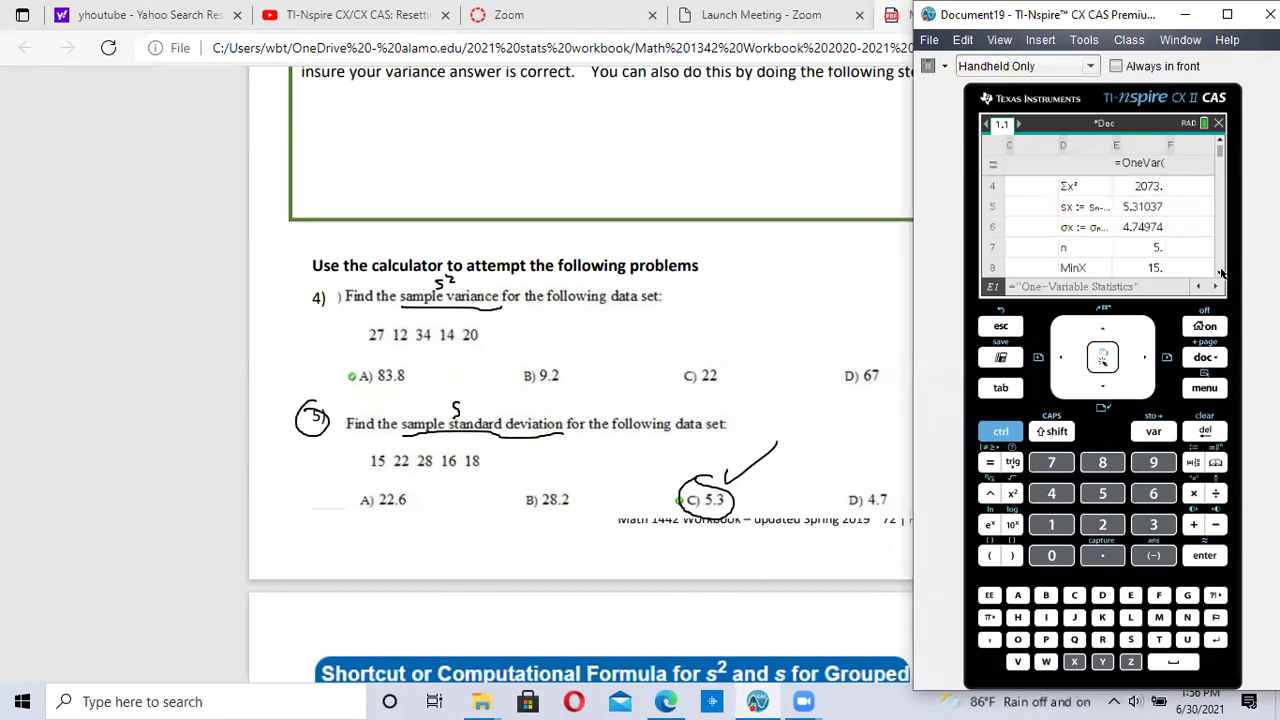
click(1132, 212)
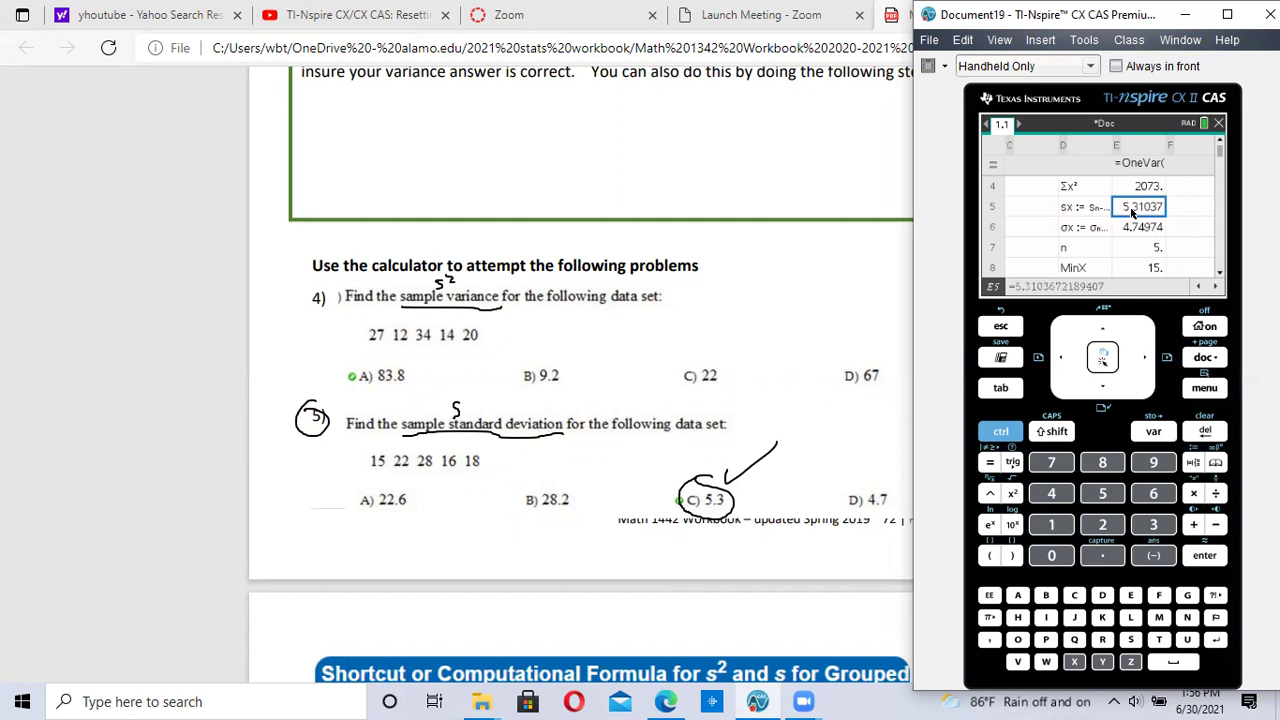
Add a Calculator page to the current document after the spreadsheet page.
click(1219, 146)
click(1219, 146)
click(1219, 146)
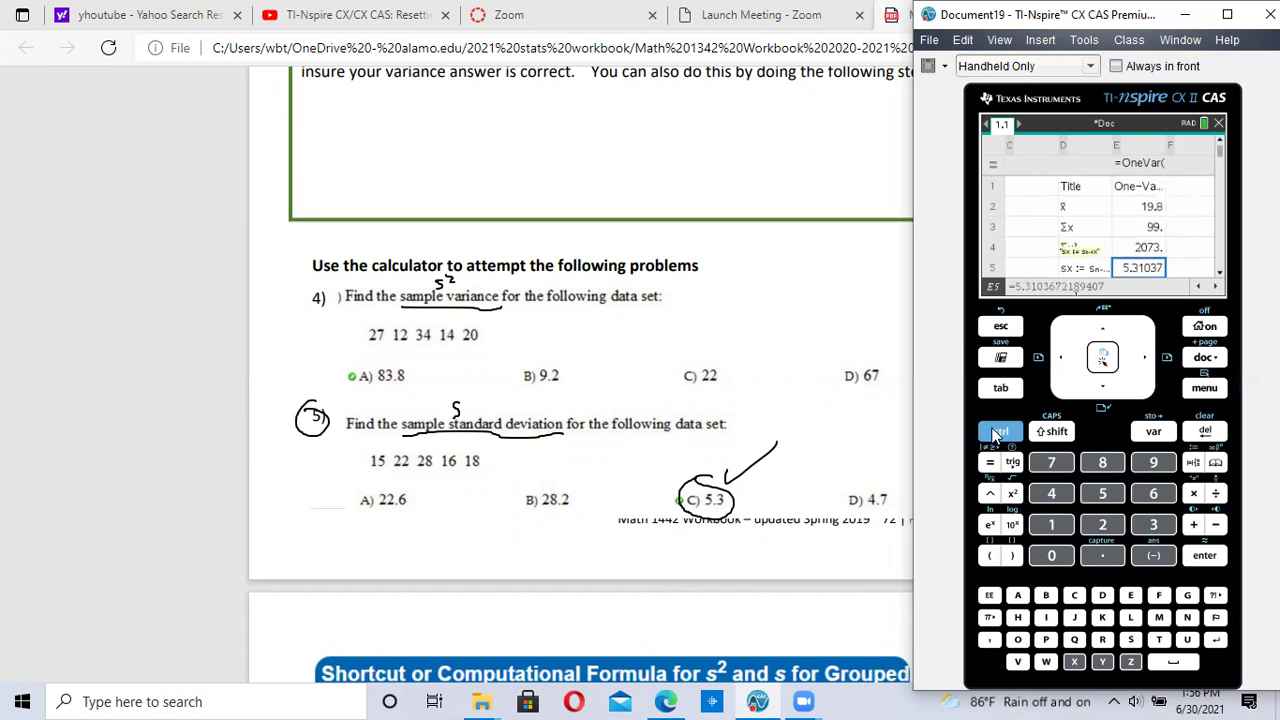
click(997, 432)
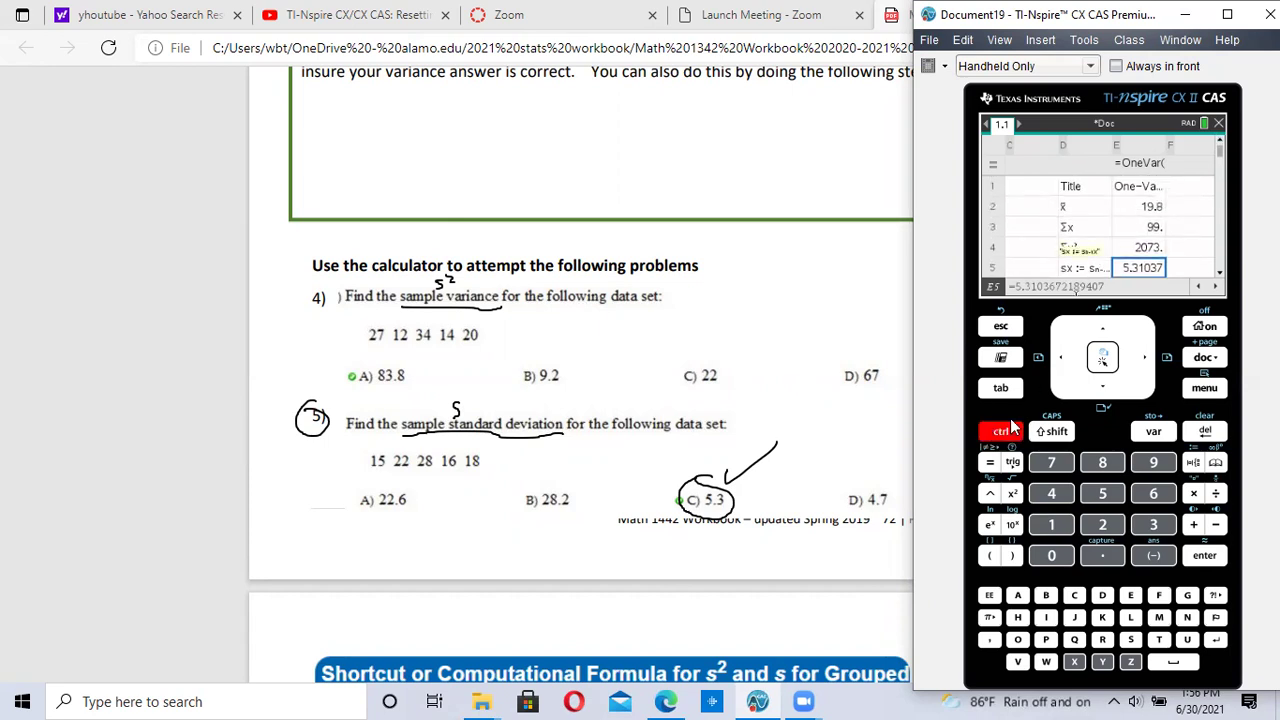
click(1203, 360)
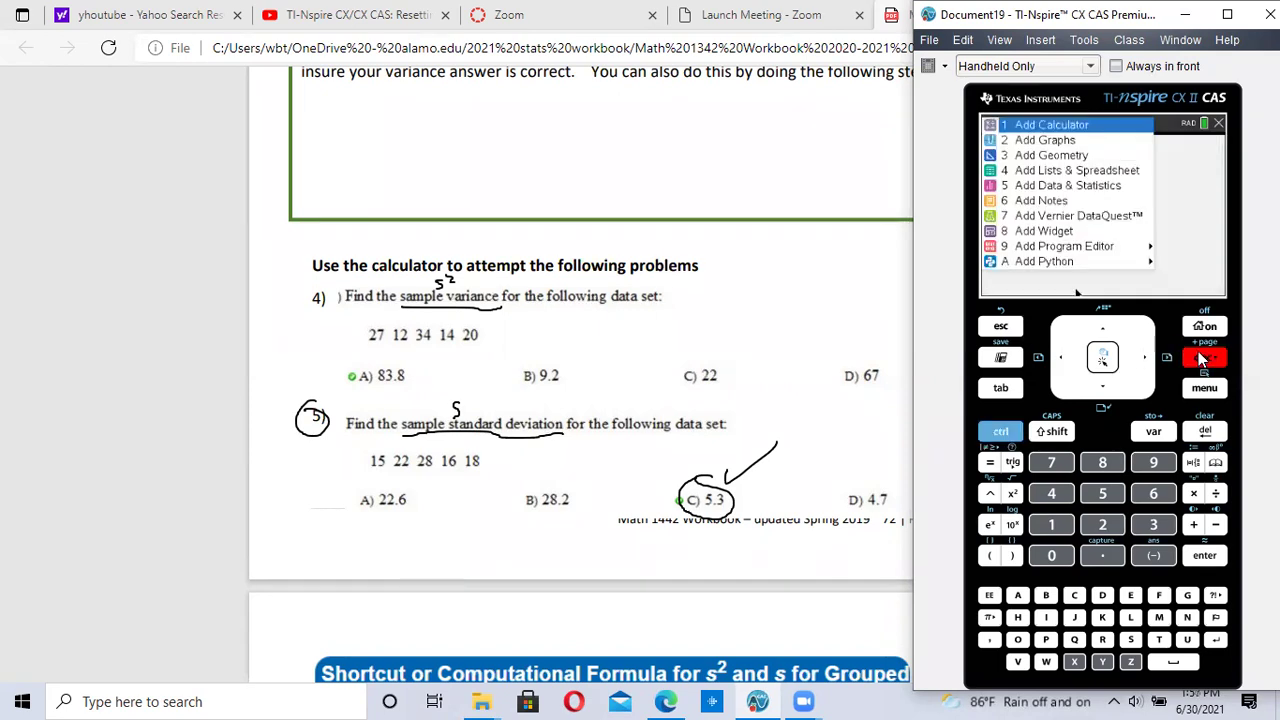
click(1084, 126)
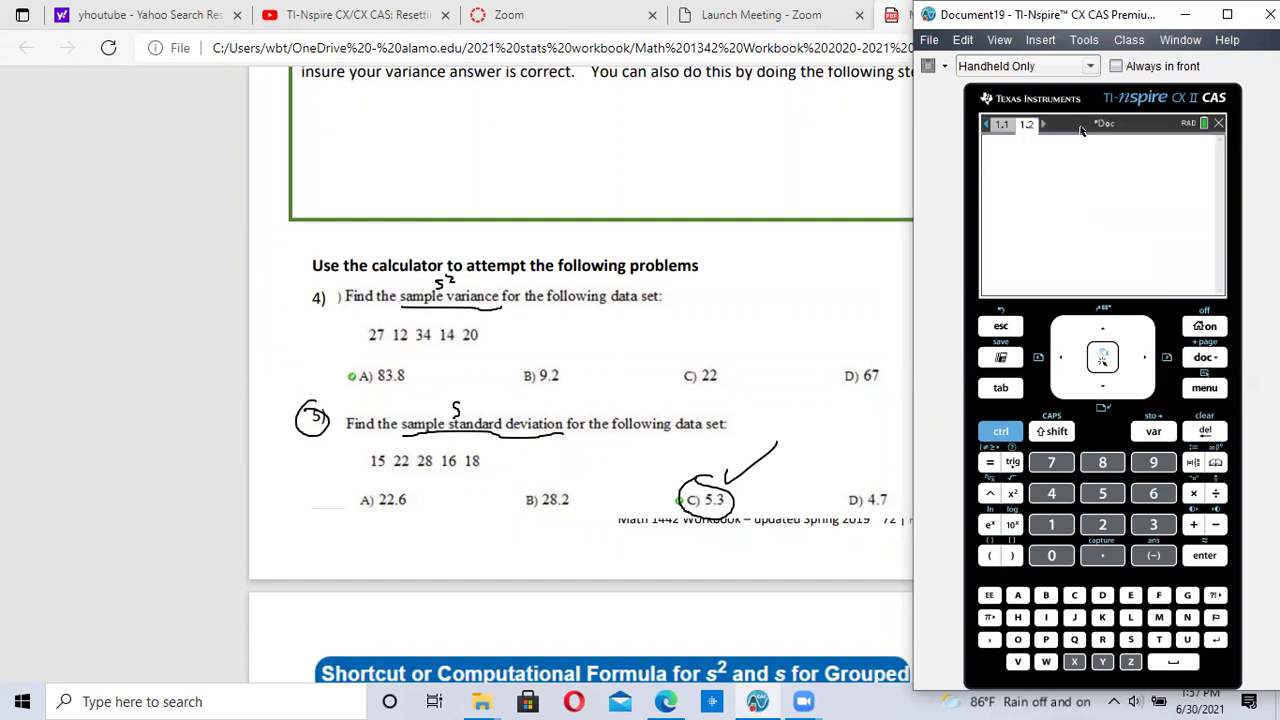
Return to spreadsheet page 1.1 and view the data list in column A beside the statistics results.
click(1003, 126)
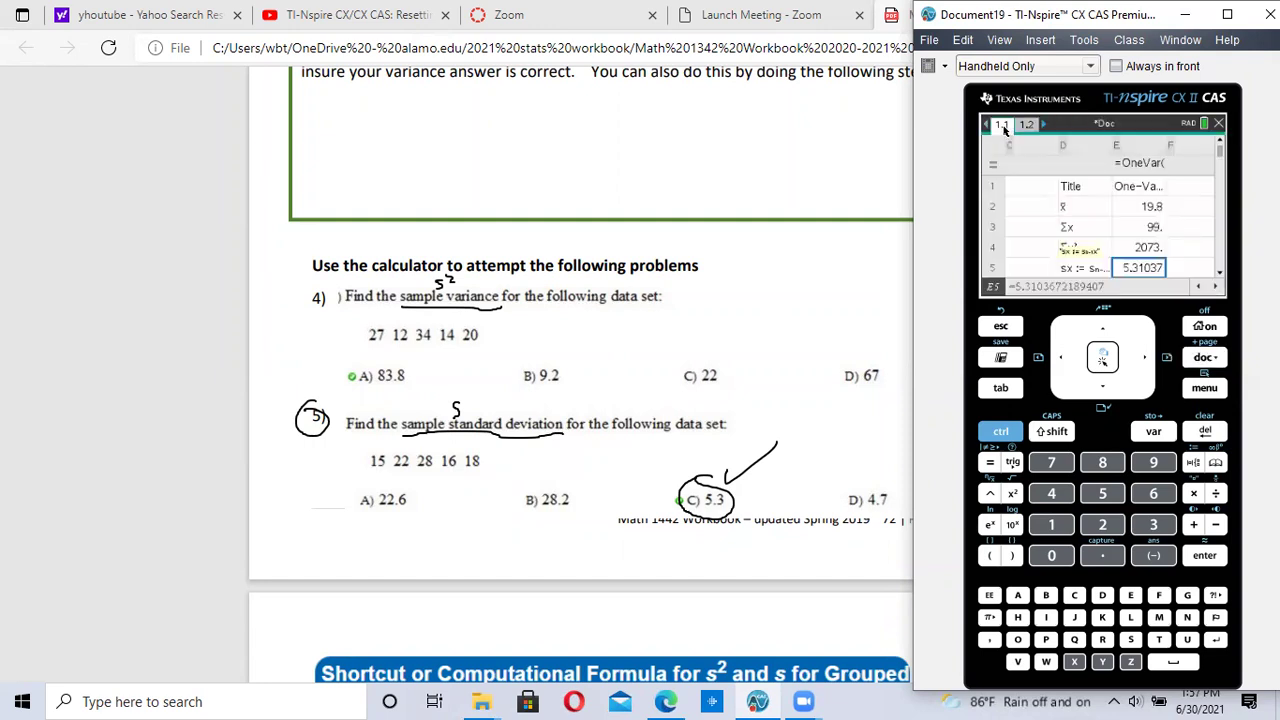
click(1197, 288)
click(1199, 288)
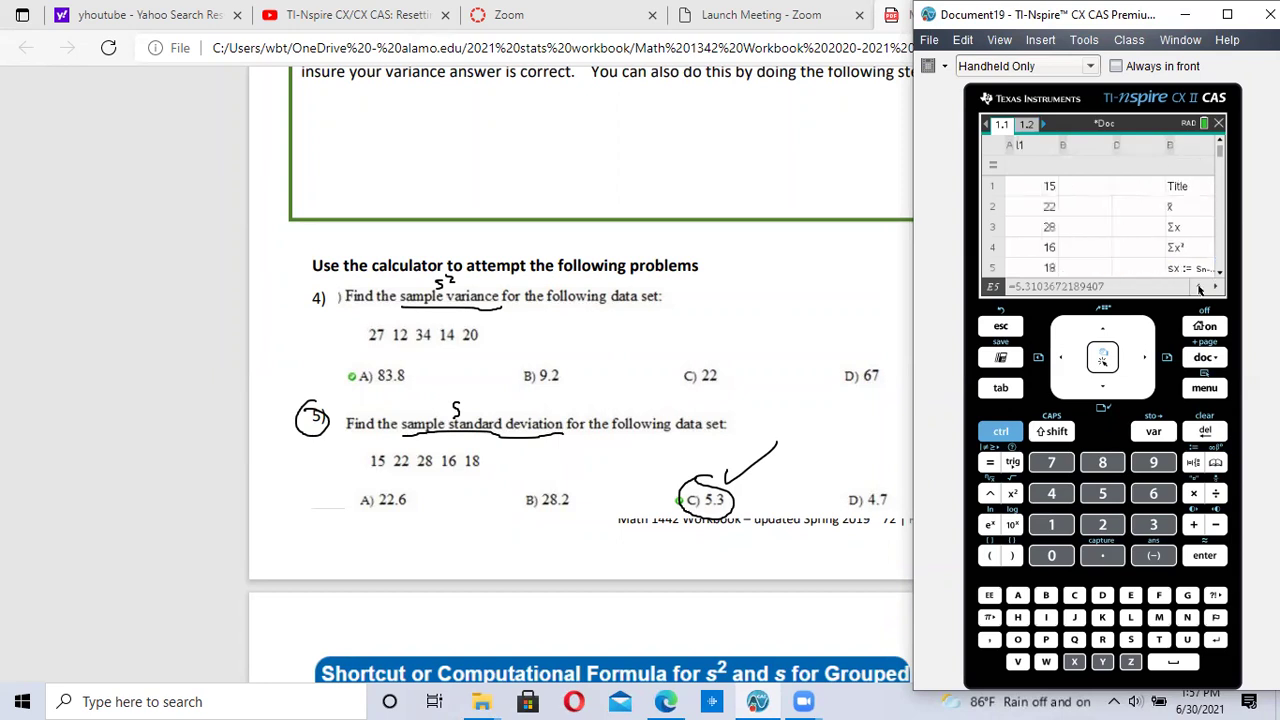
On Calculator page 1.2, insert the stored variable stat.sx and evaluate it.
click(1027, 125)
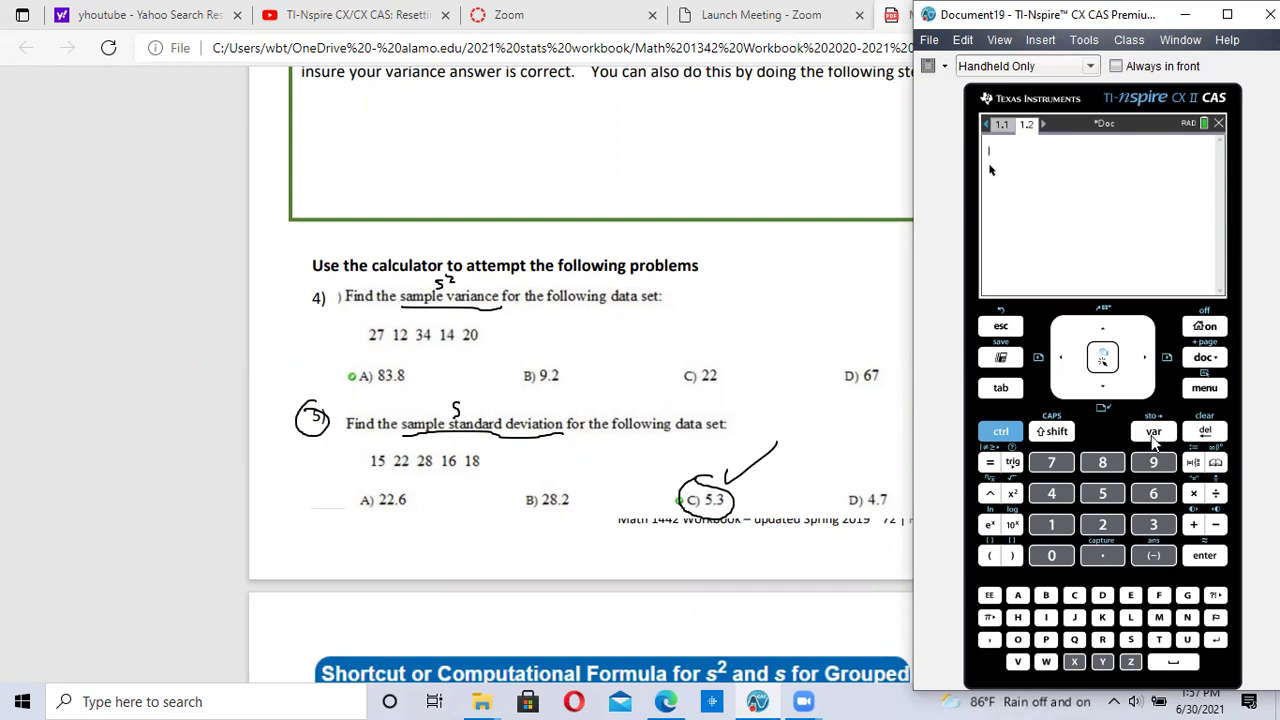
click(1153, 433)
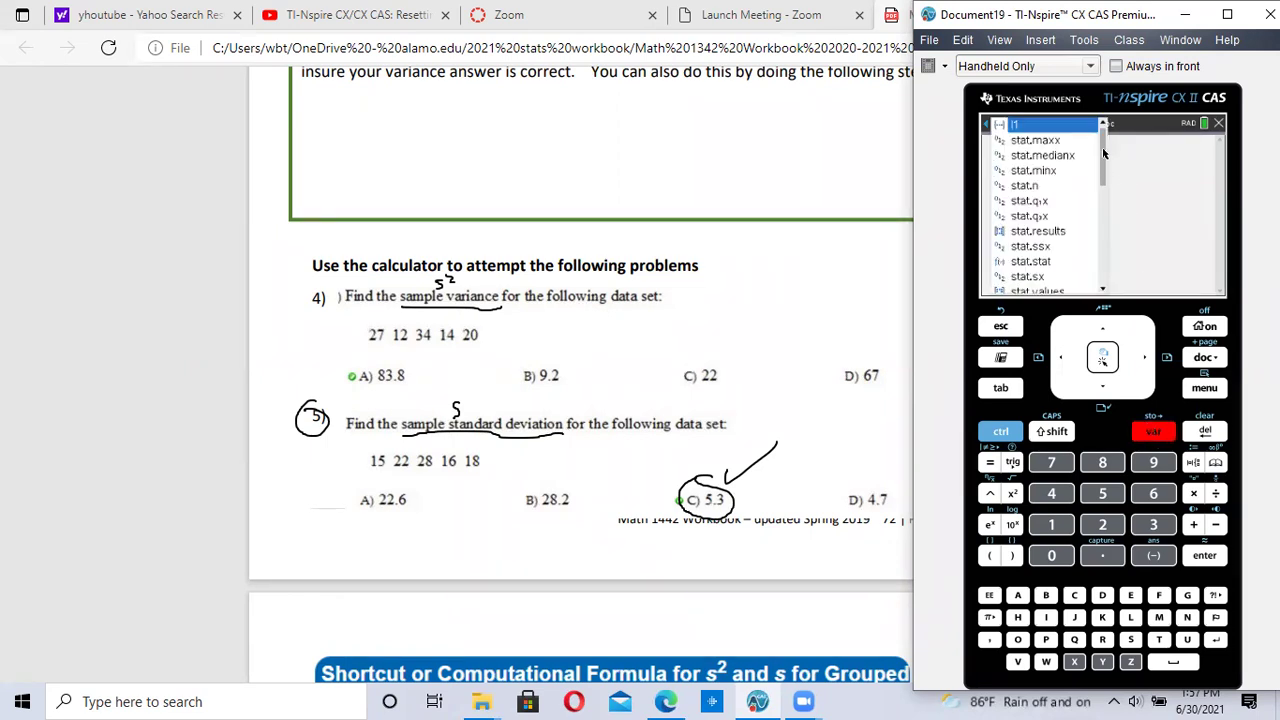
scroll(1108, 157, down, 1)
scroll(1108, 157, down, 4)
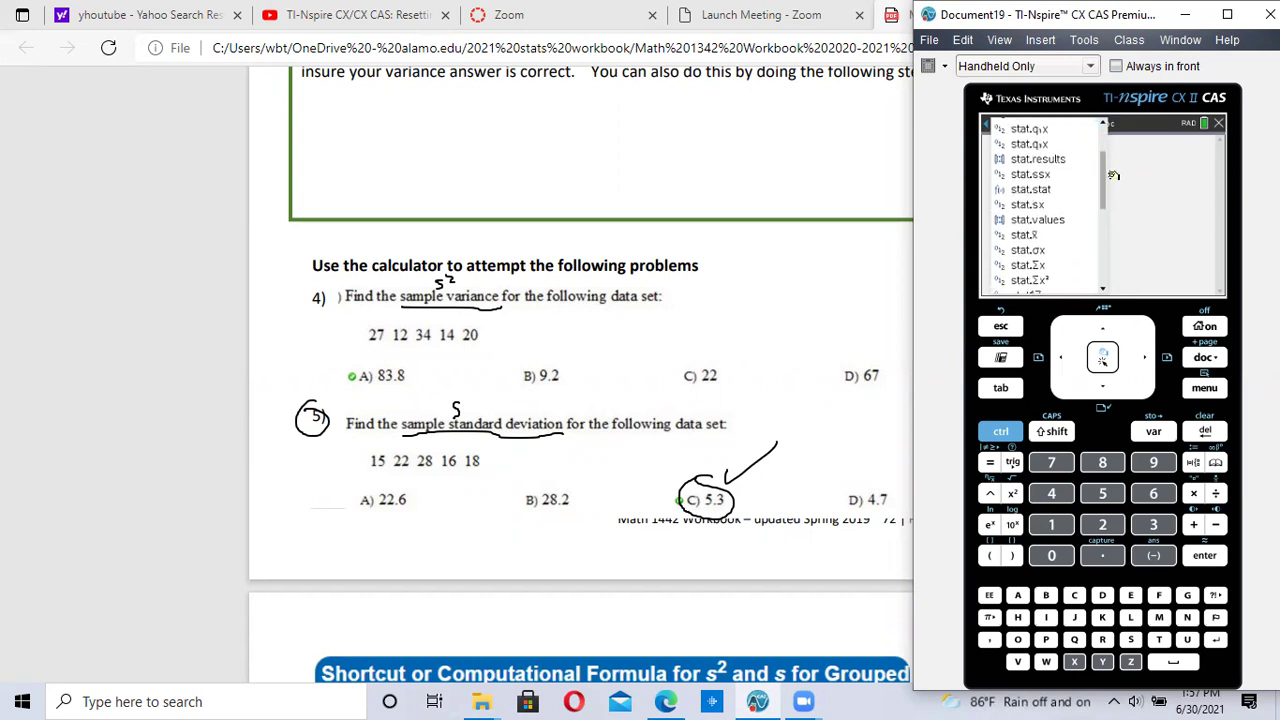
click(1041, 205)
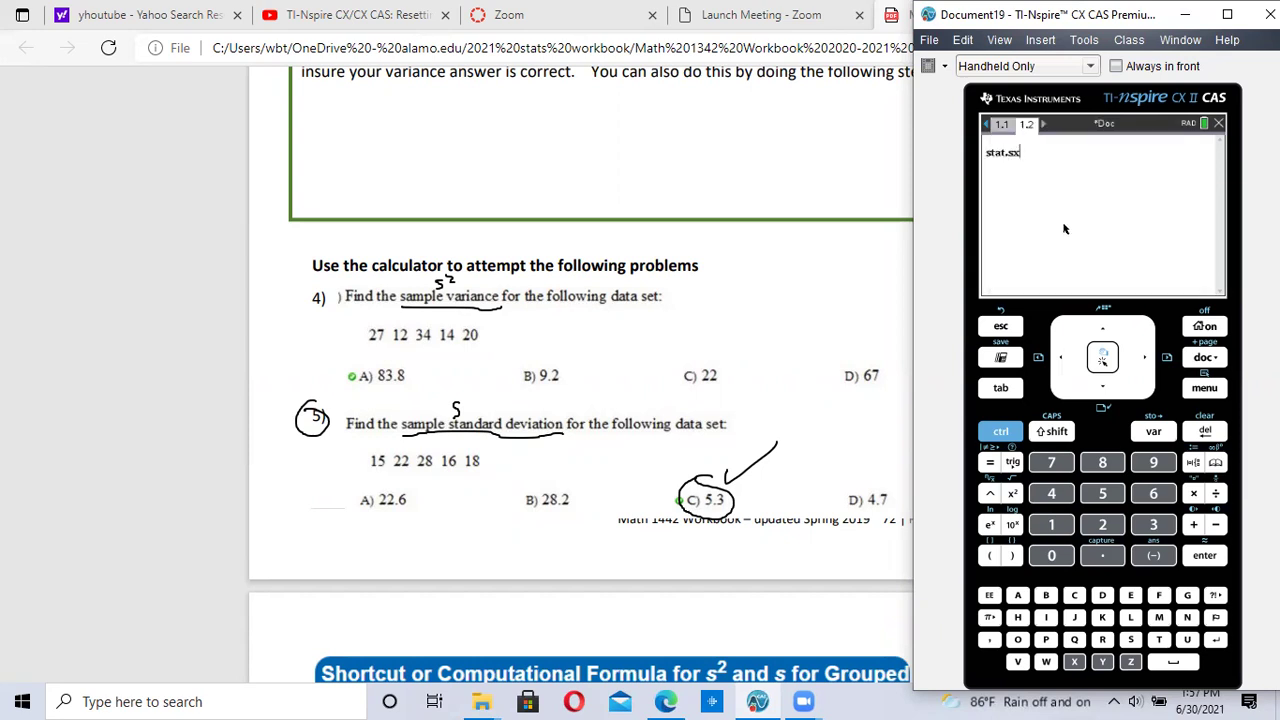
click(1214, 557)
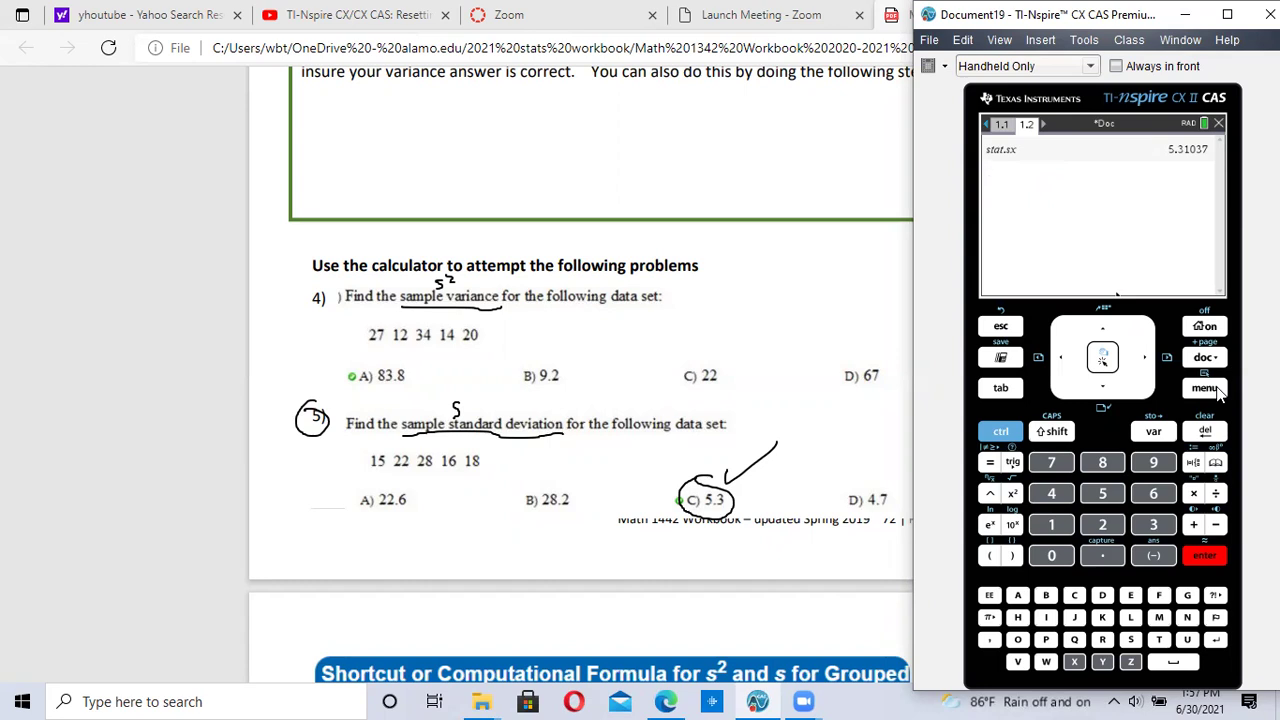
Evaluate stat.sx raised to the power 2 to compute the sample variance.
click(1158, 432)
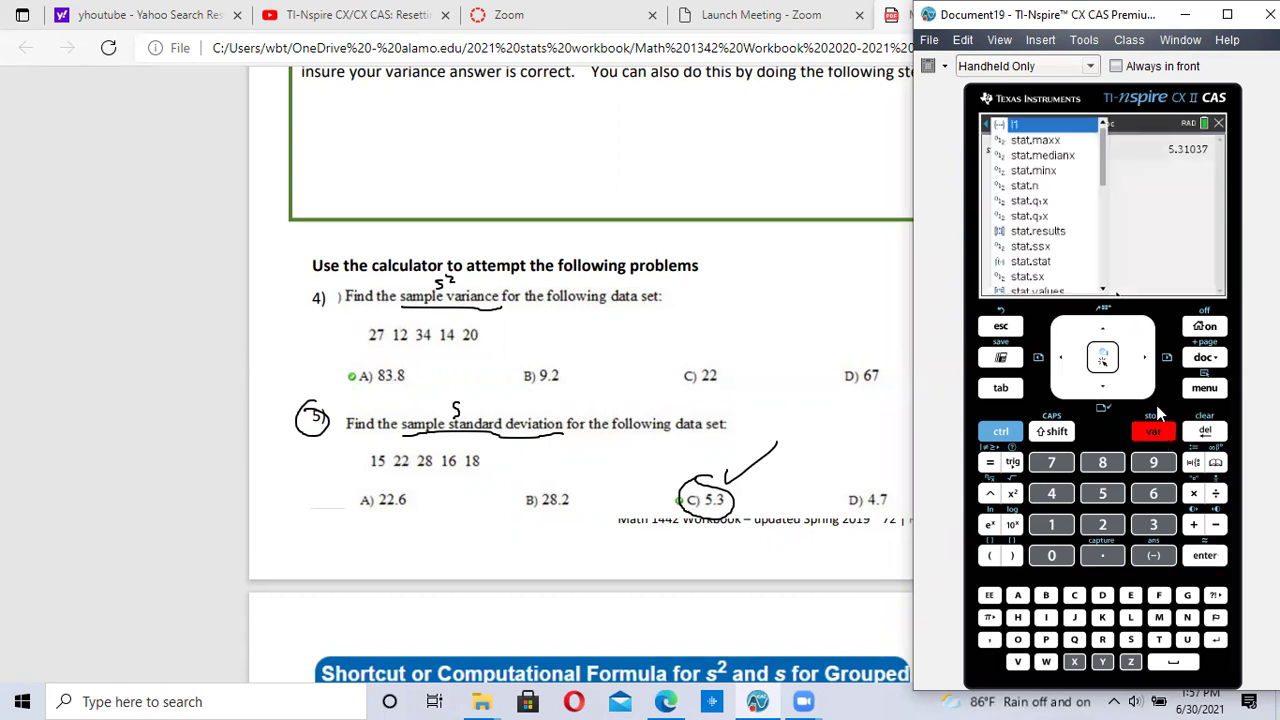
click(1041, 286)
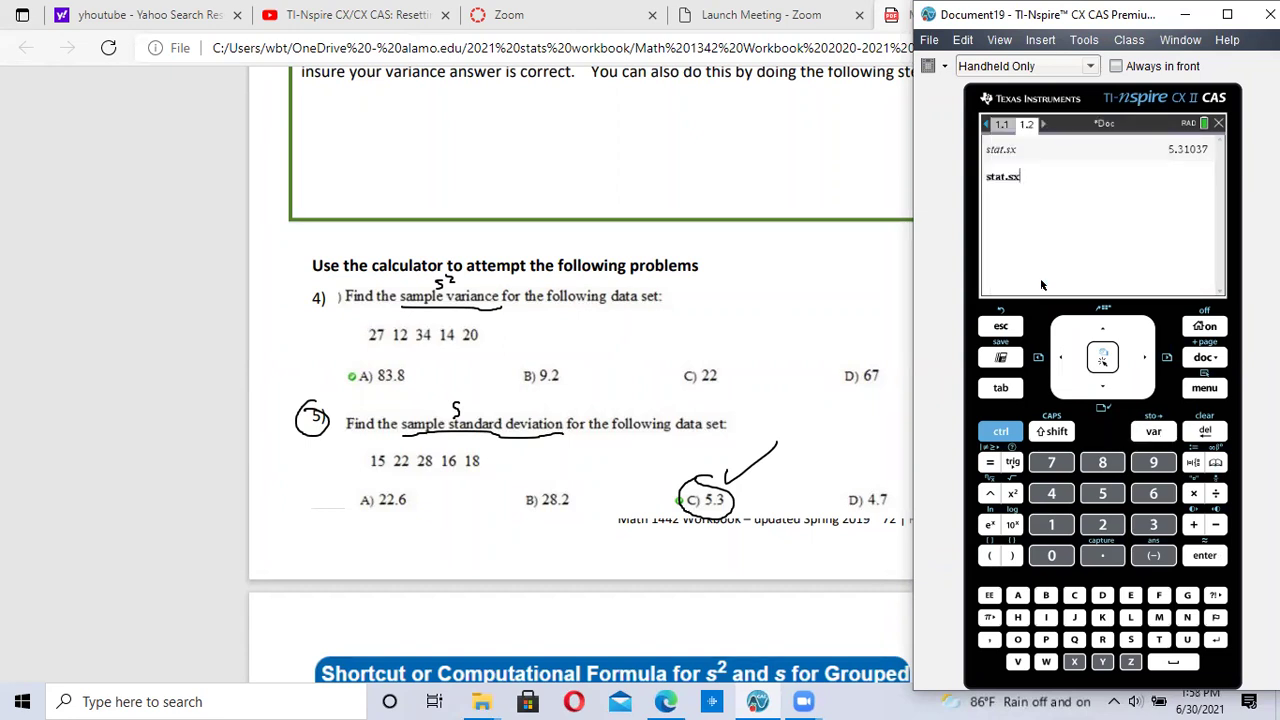
click(989, 493)
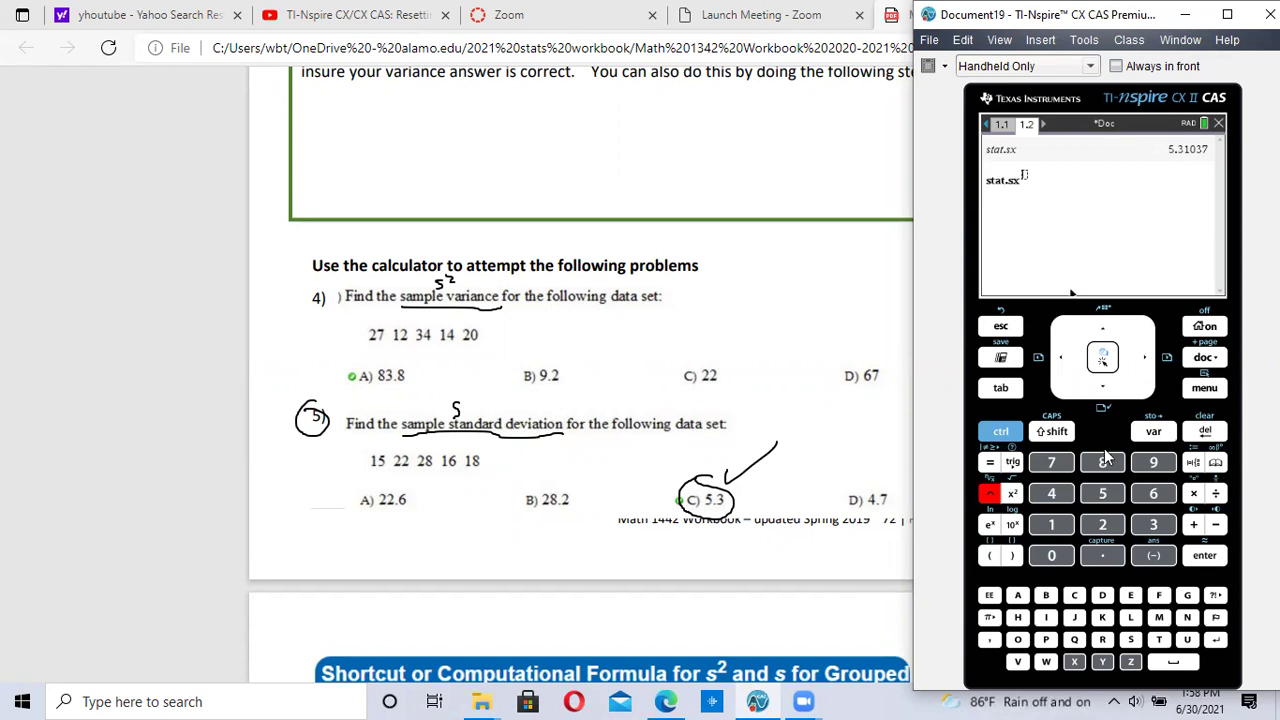
click(1103, 525)
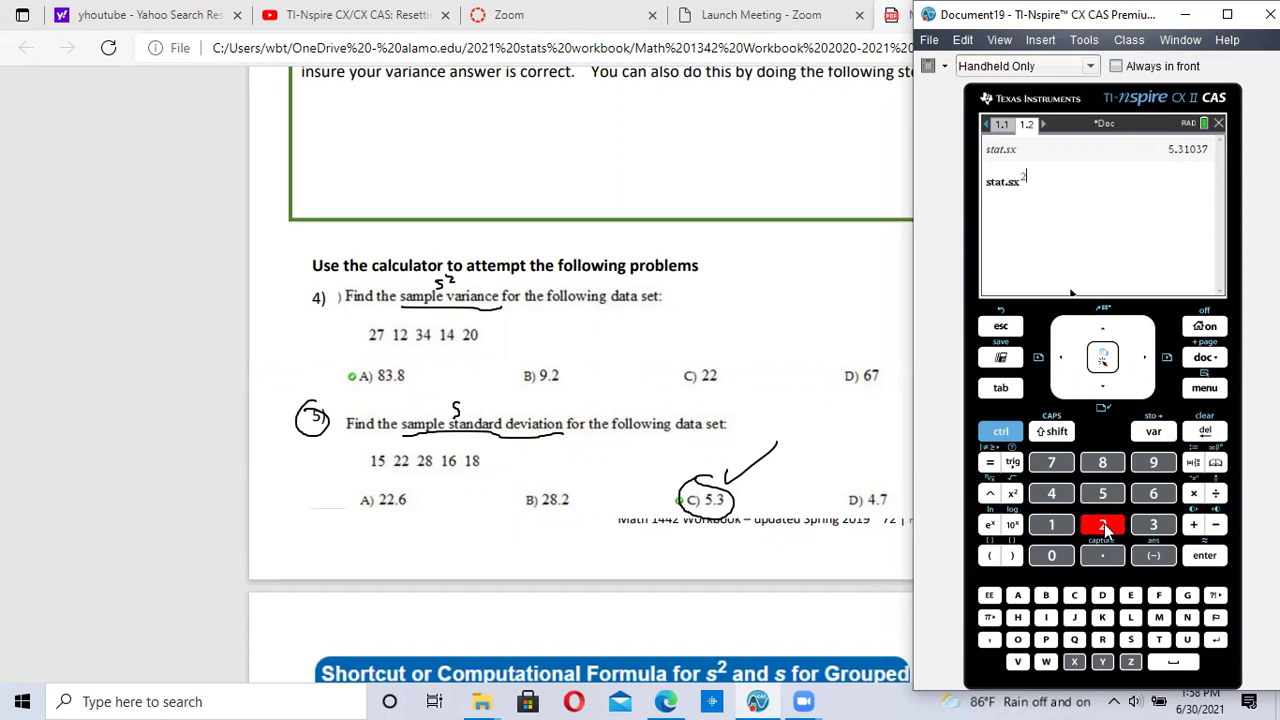
key(Return)
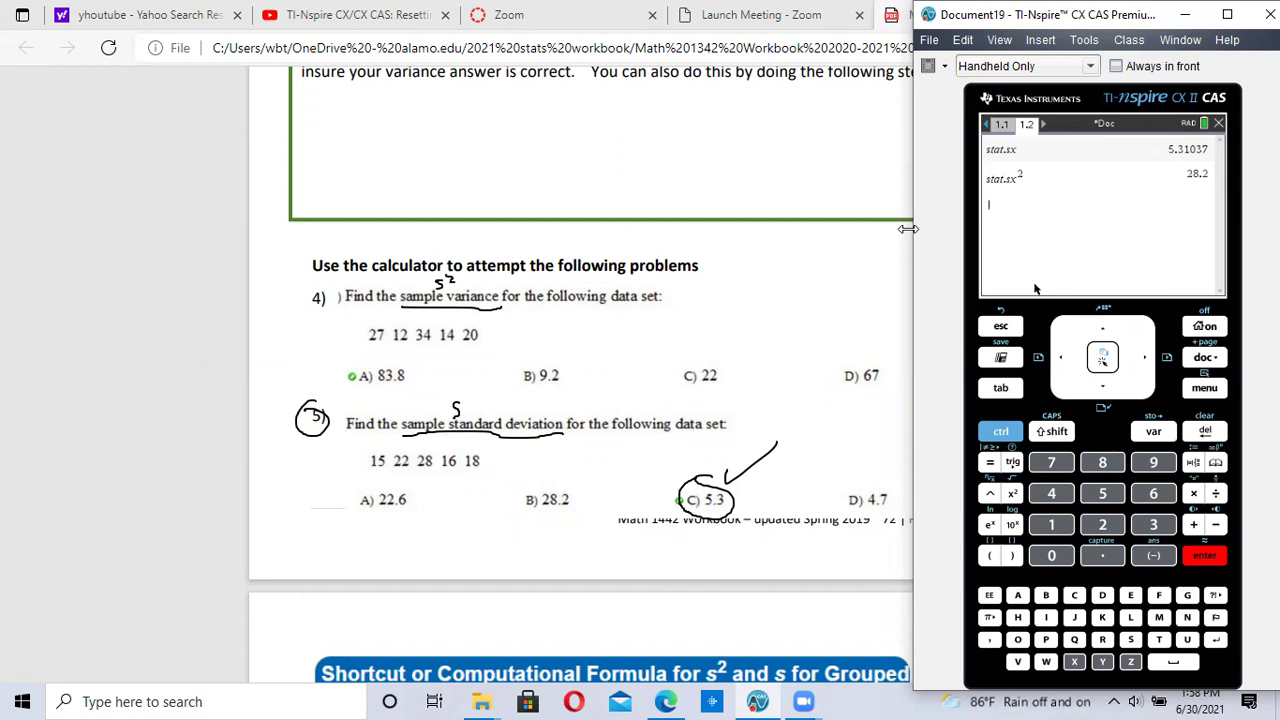
Replace the document, without saving it, with a new one containing a Lists & Spreadsheet page, and name column A L1.
click(1219, 123)
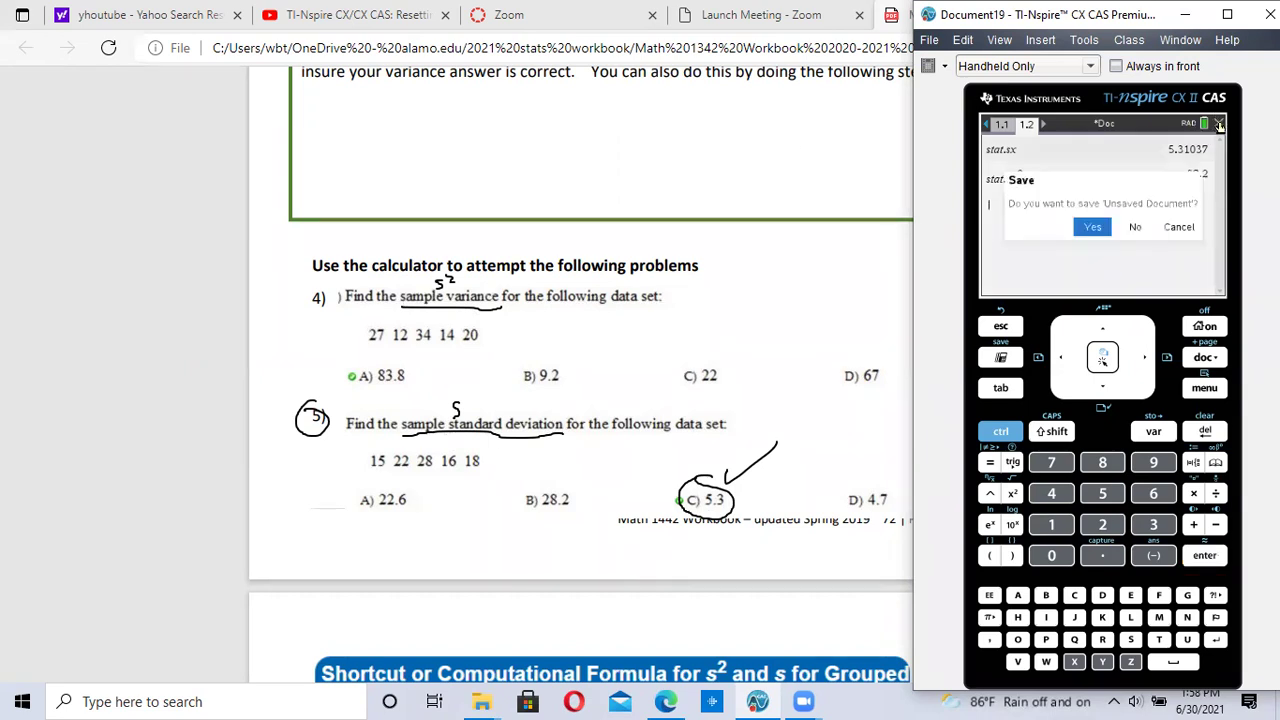
click(1136, 227)
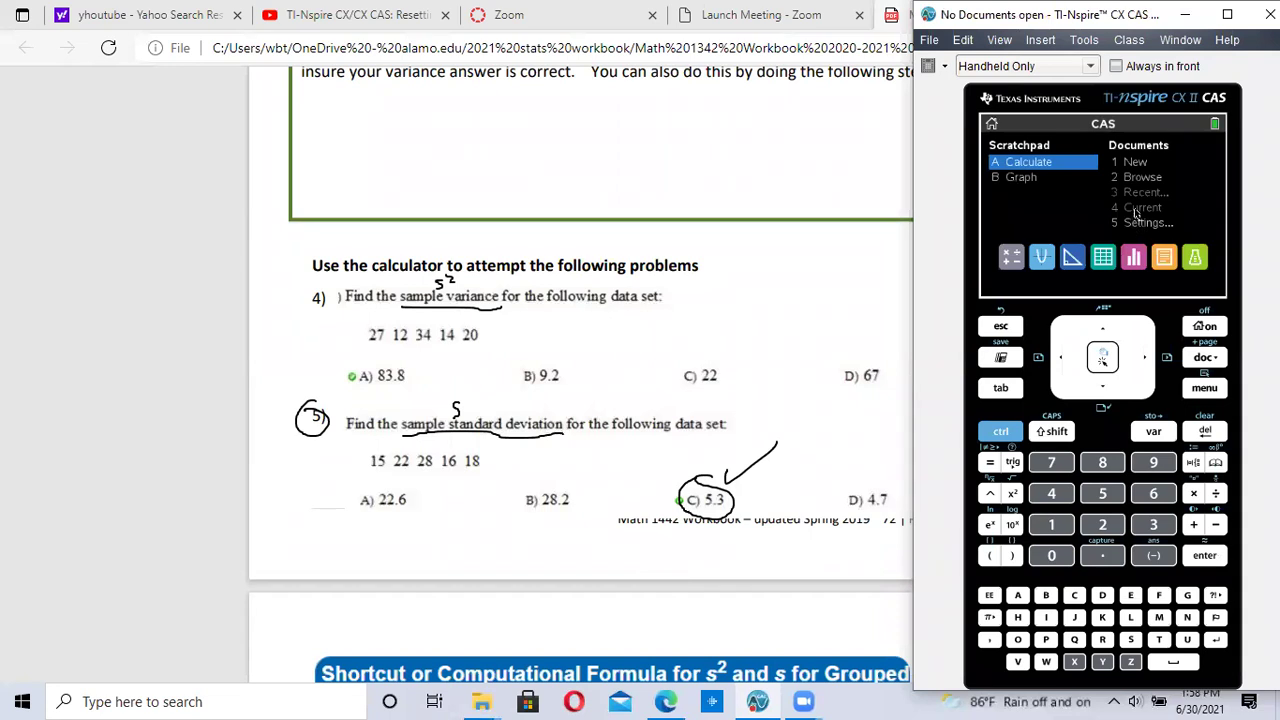
click(1143, 163)
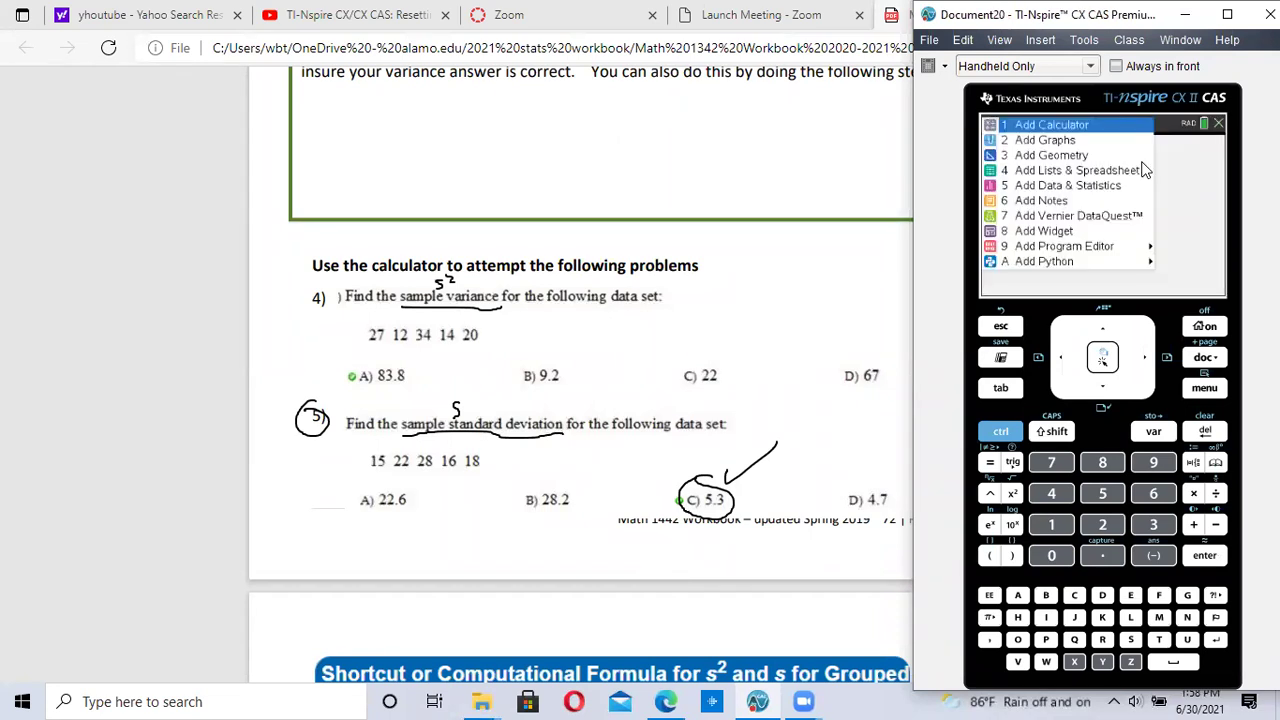
click(1073, 176)
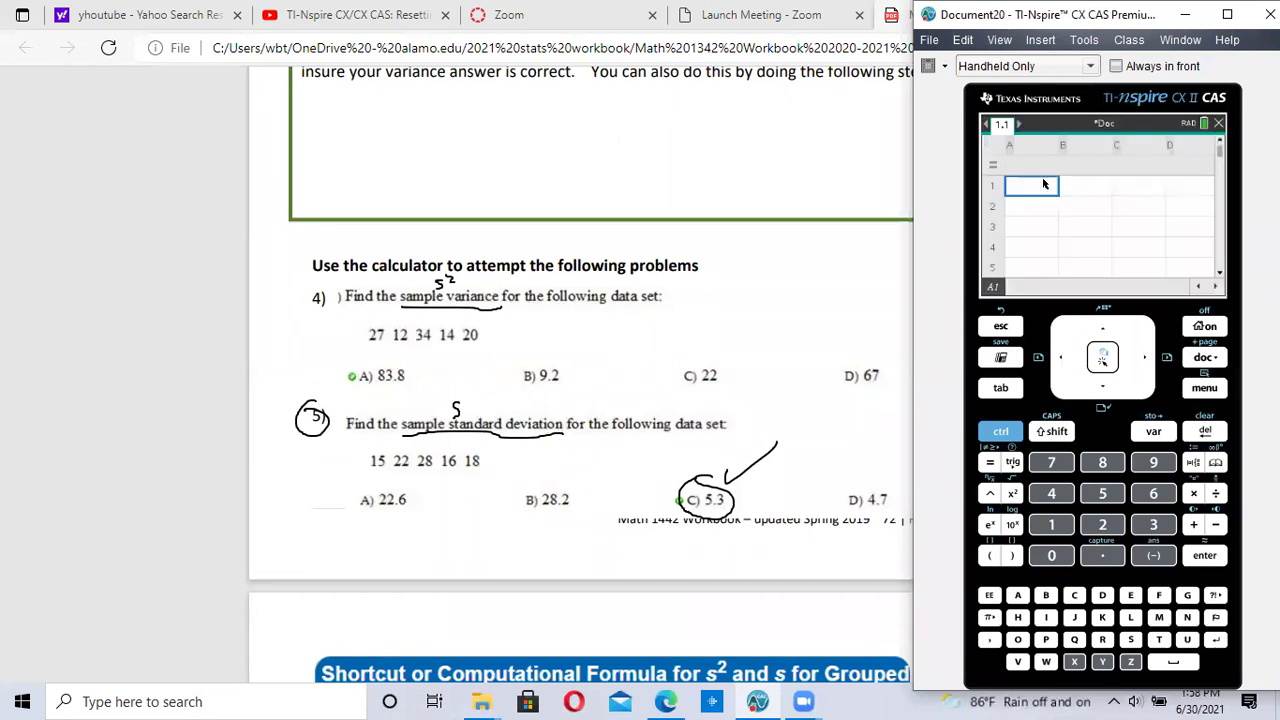
text(L1)
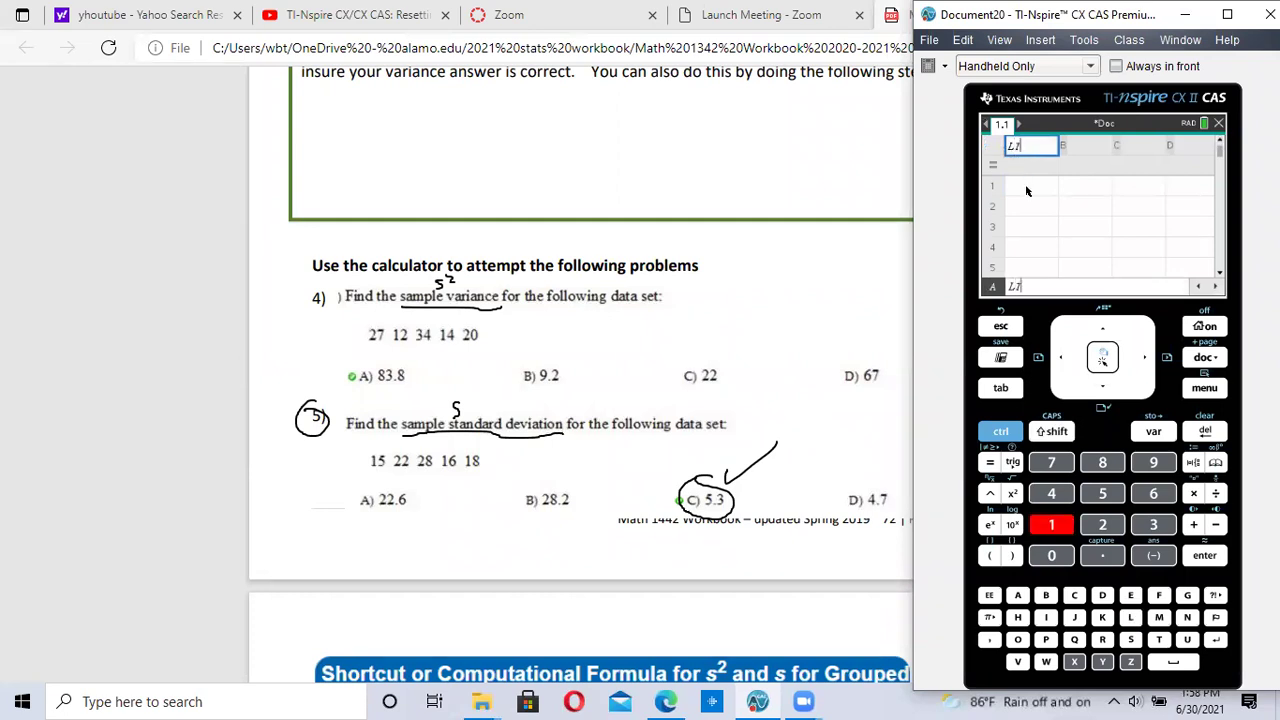
key(Return)
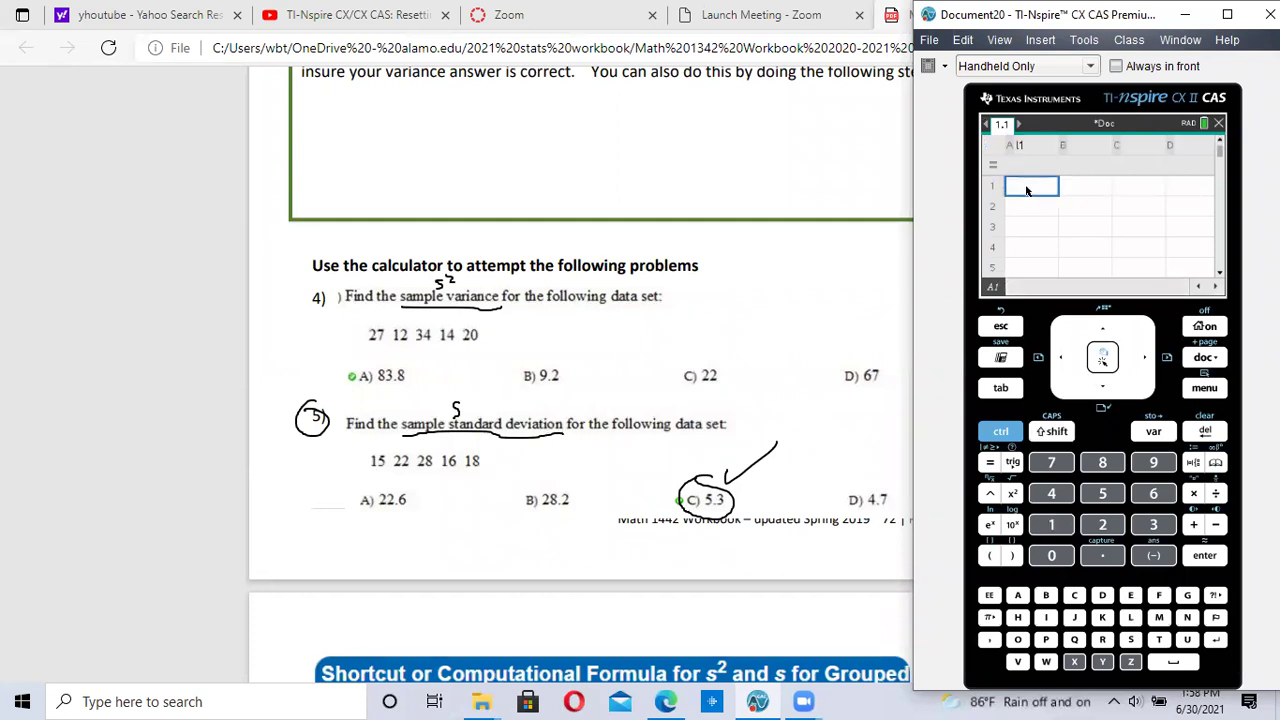
Clear the old annotations on the workbook PDF and mark problem 4: circle its number and underline "sample variance" with s² above.
click(879, 109)
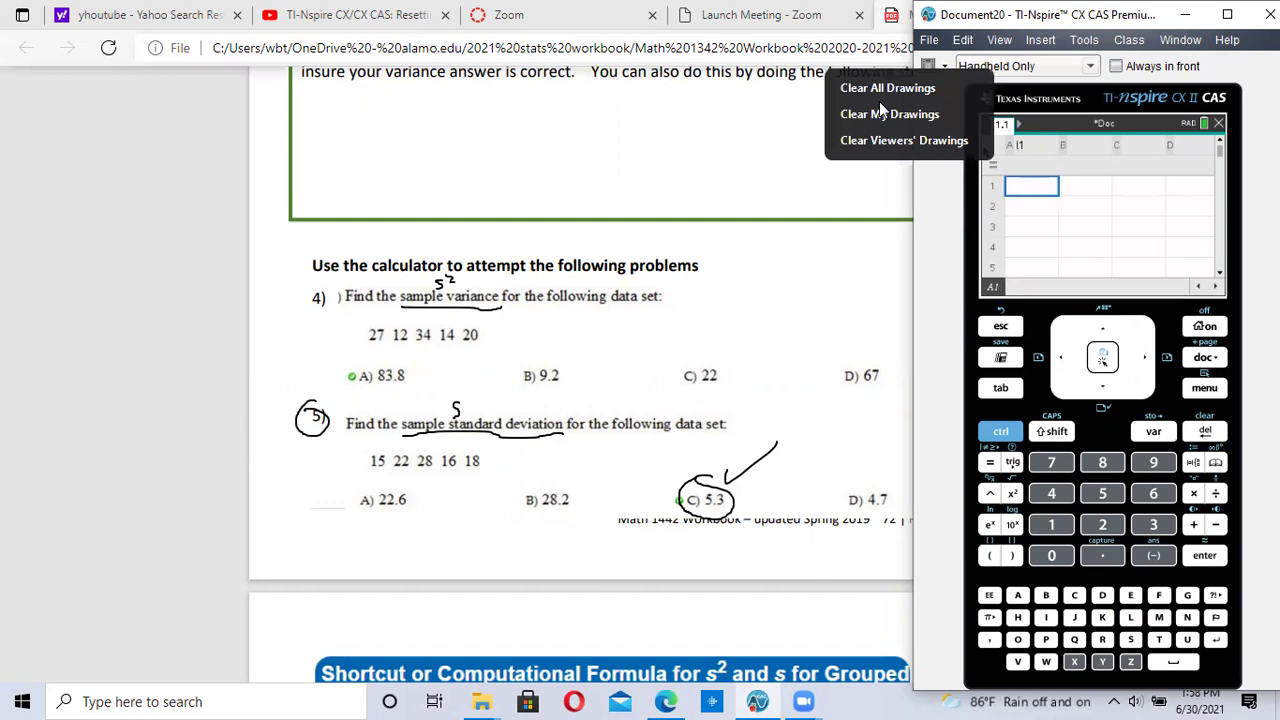
click(880, 40)
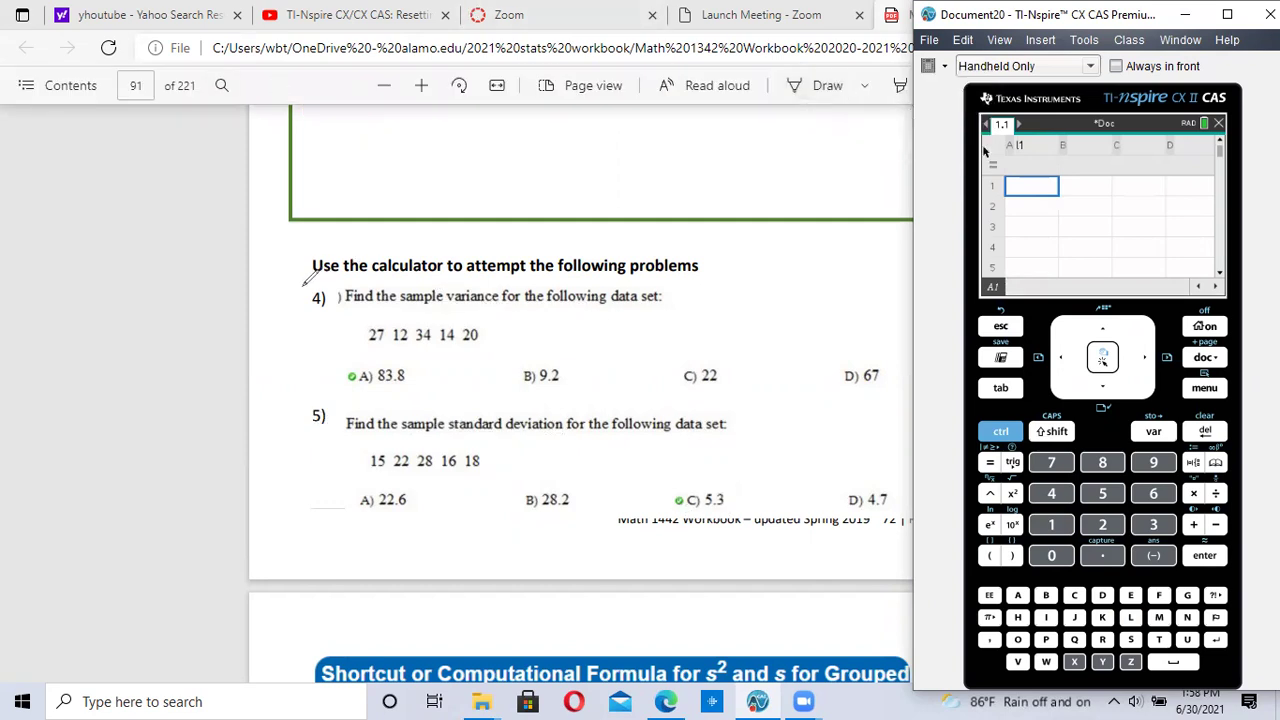
drag(311, 281, 345, 288)
mouse_move(416, 310)
mouse_down()
mouse_move(497, 307)
mouse_move(442, 292)
mouse_move(467, 280)
mouse_up()
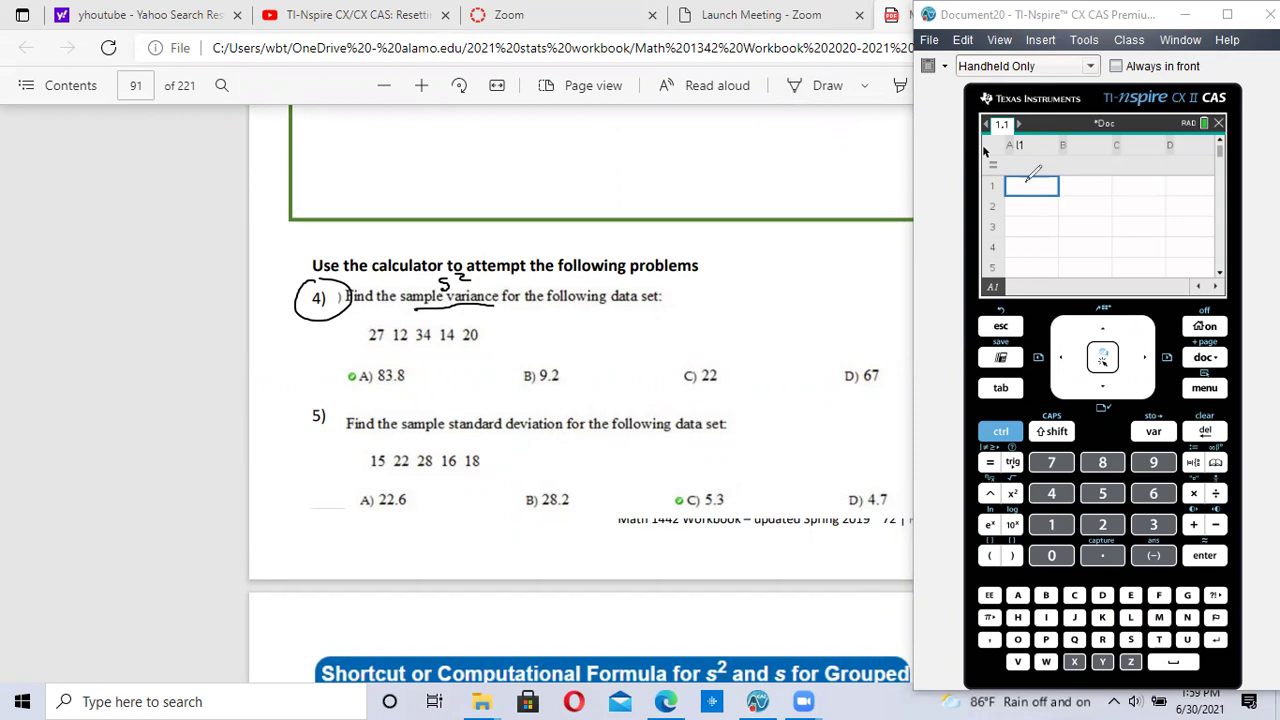
click(883, 171)
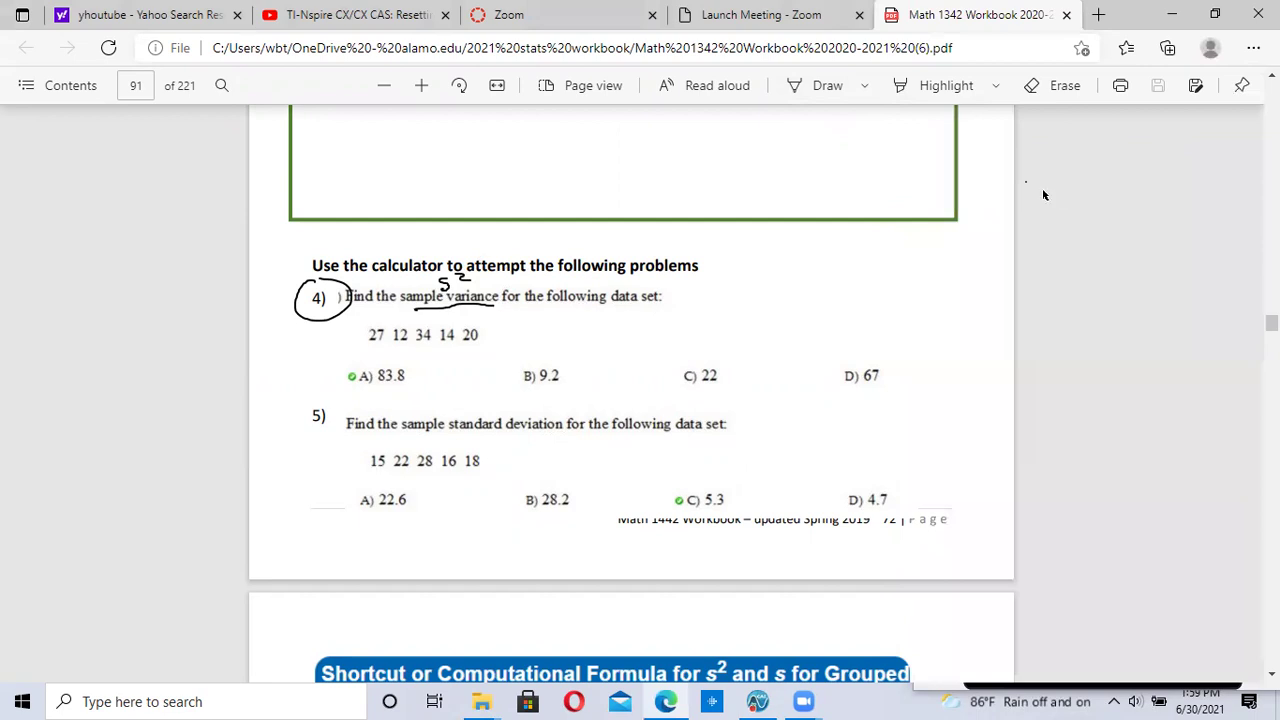
Switch back to the TI-Nspire software and enter the problem 4 data 27, 12, 34, 14, 20 down column A.
key(alt+Tab)
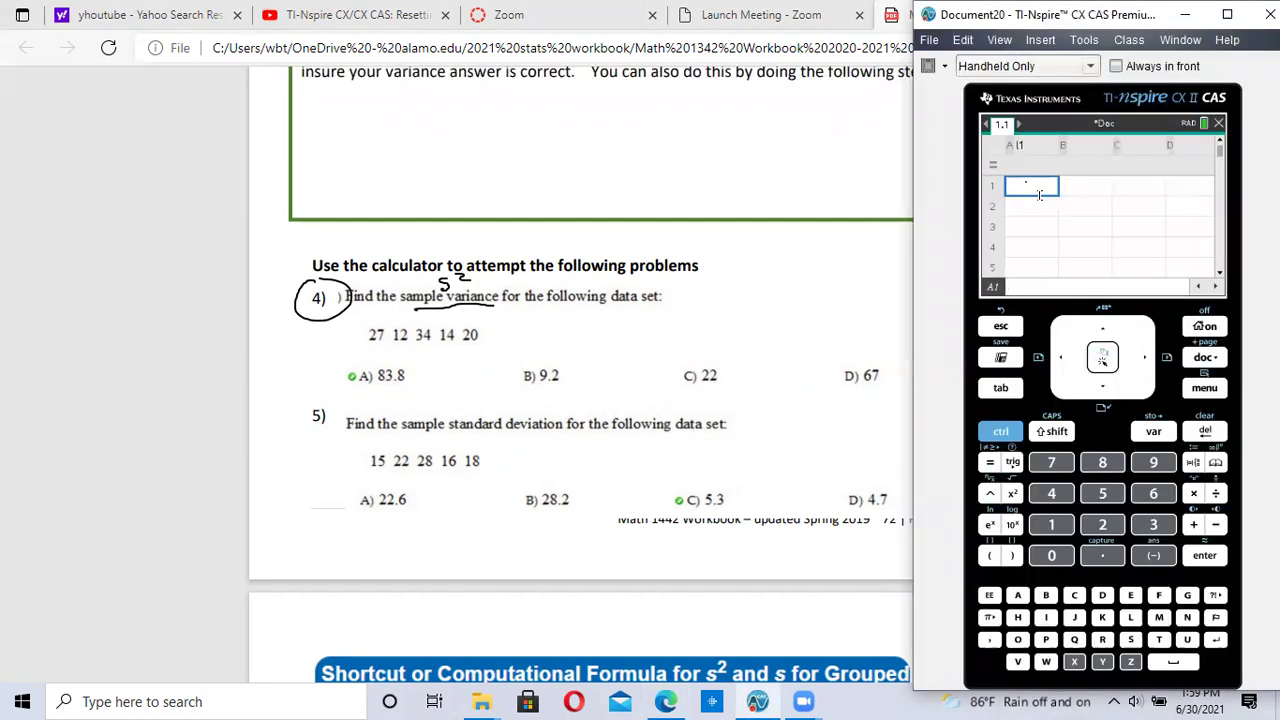
text(27)
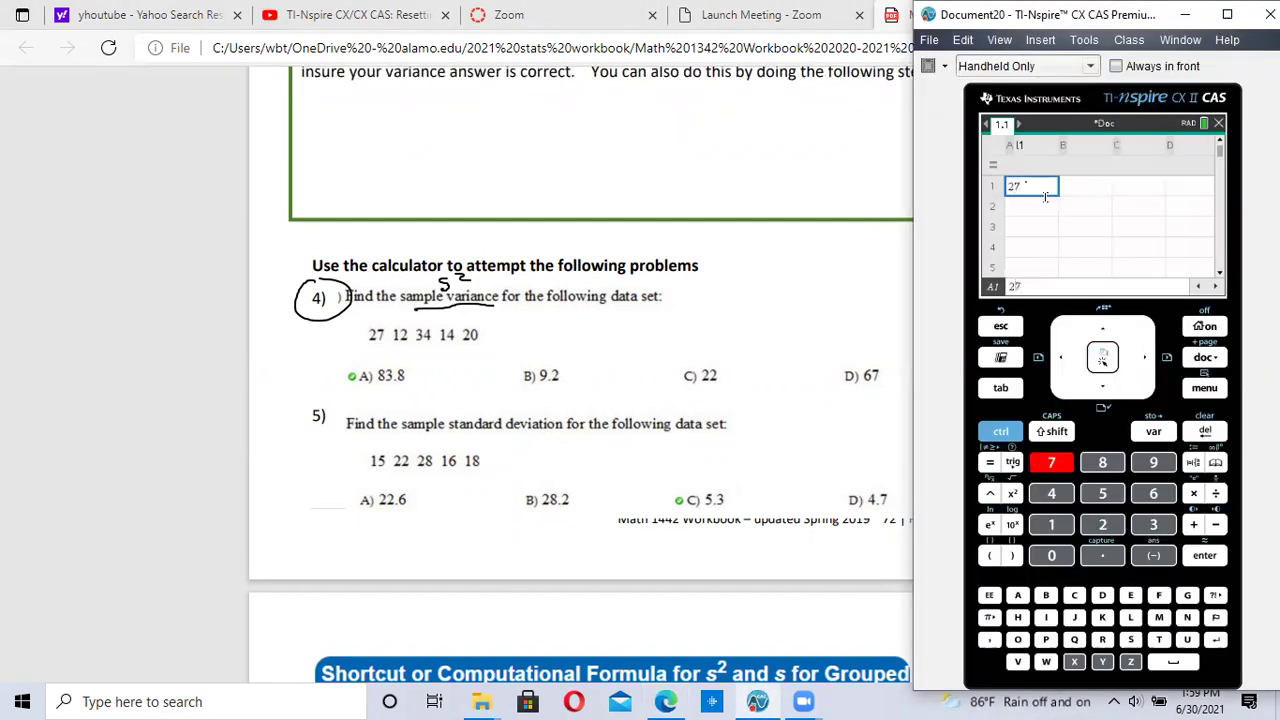
key(Down)
text(12)
key(Down)
text(34)
key(Down)
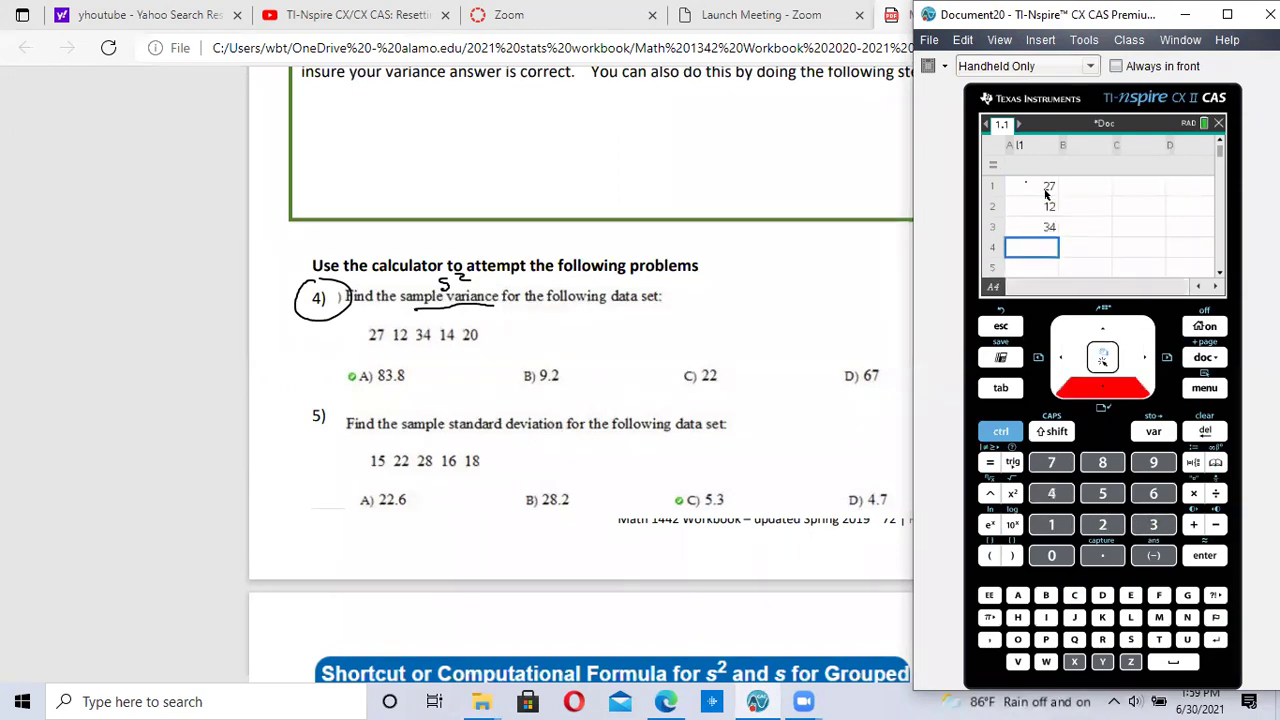
text(14)
key(Down)
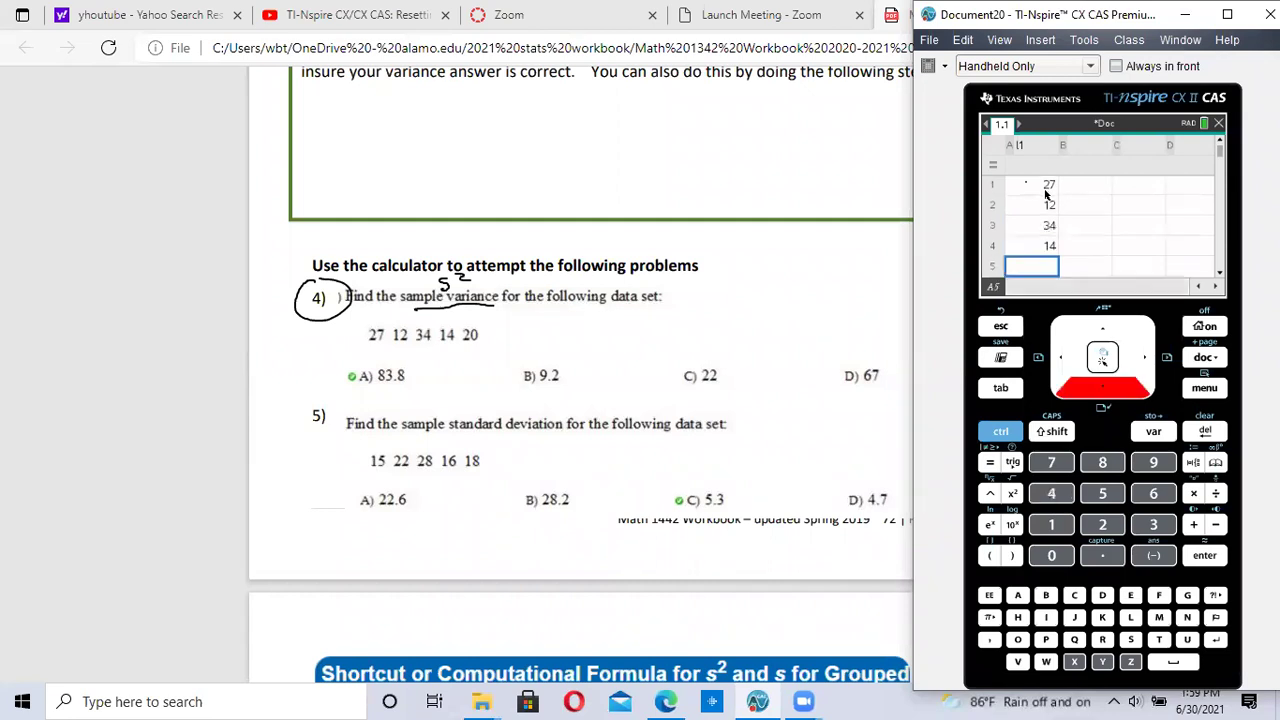
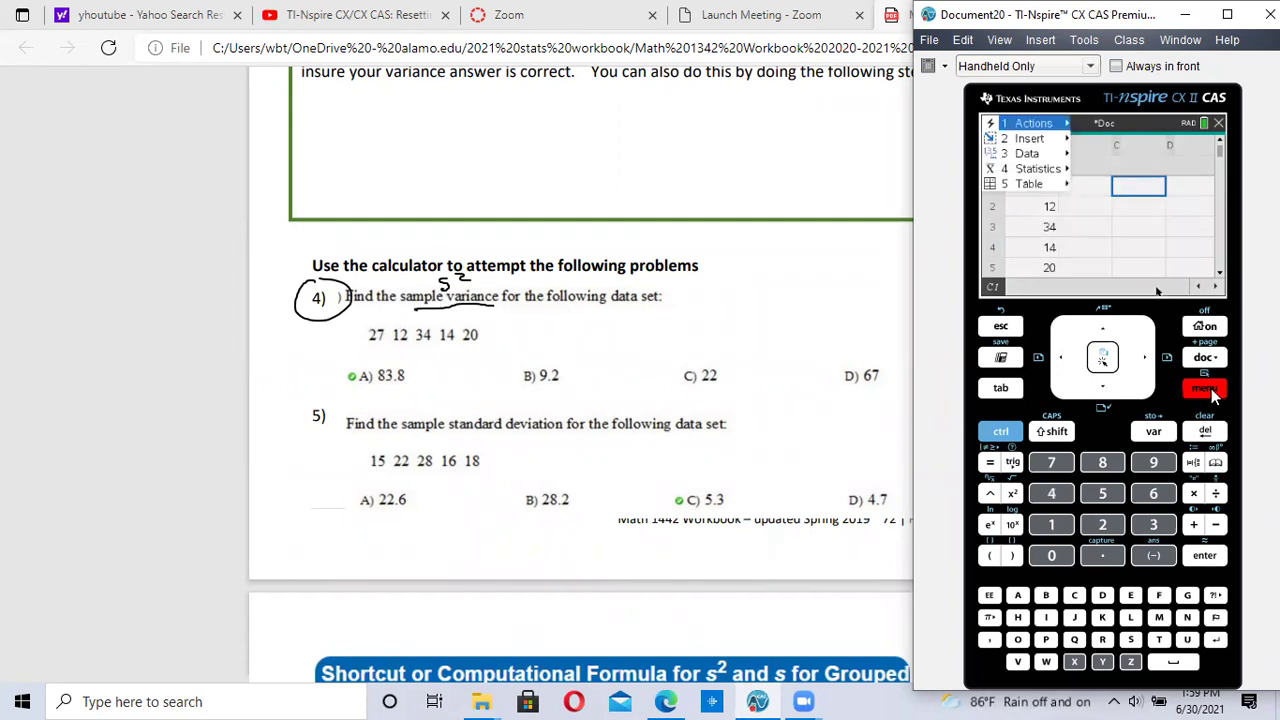
Run One-Variable Statistics on one list, l1, with frequency 1 and the results starting in column D.
click(1040, 172)
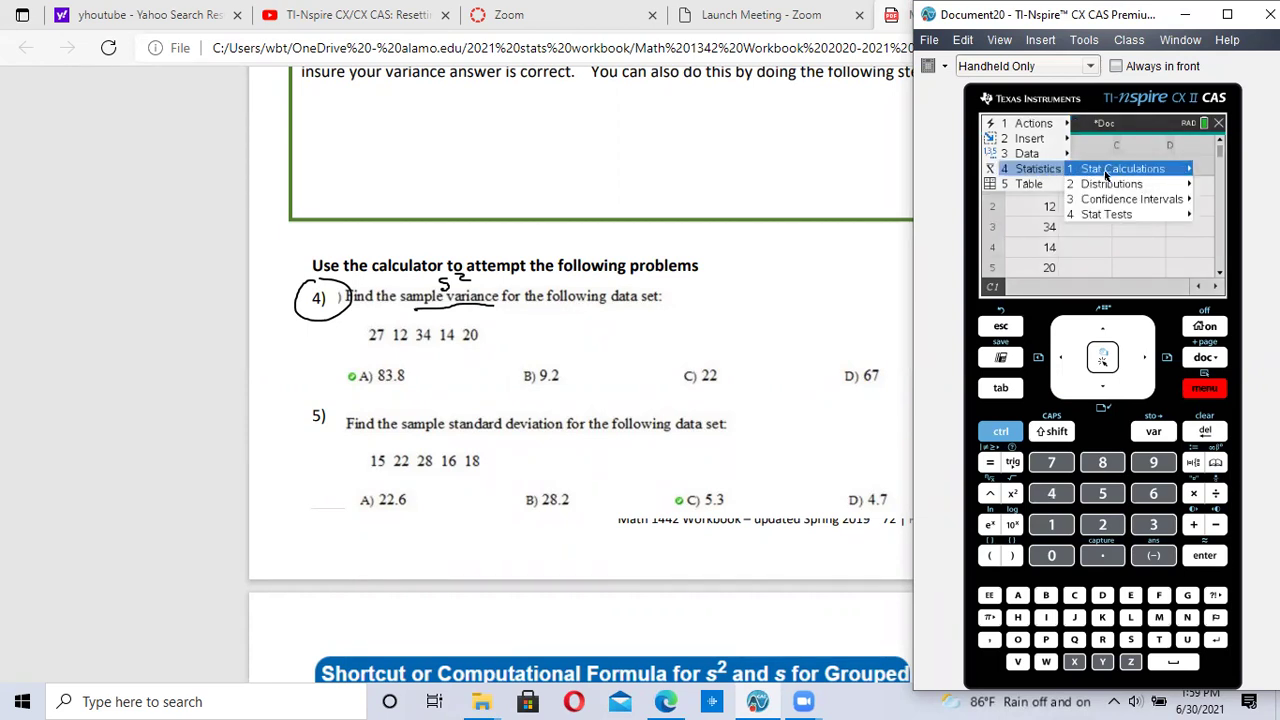
click(1107, 176)
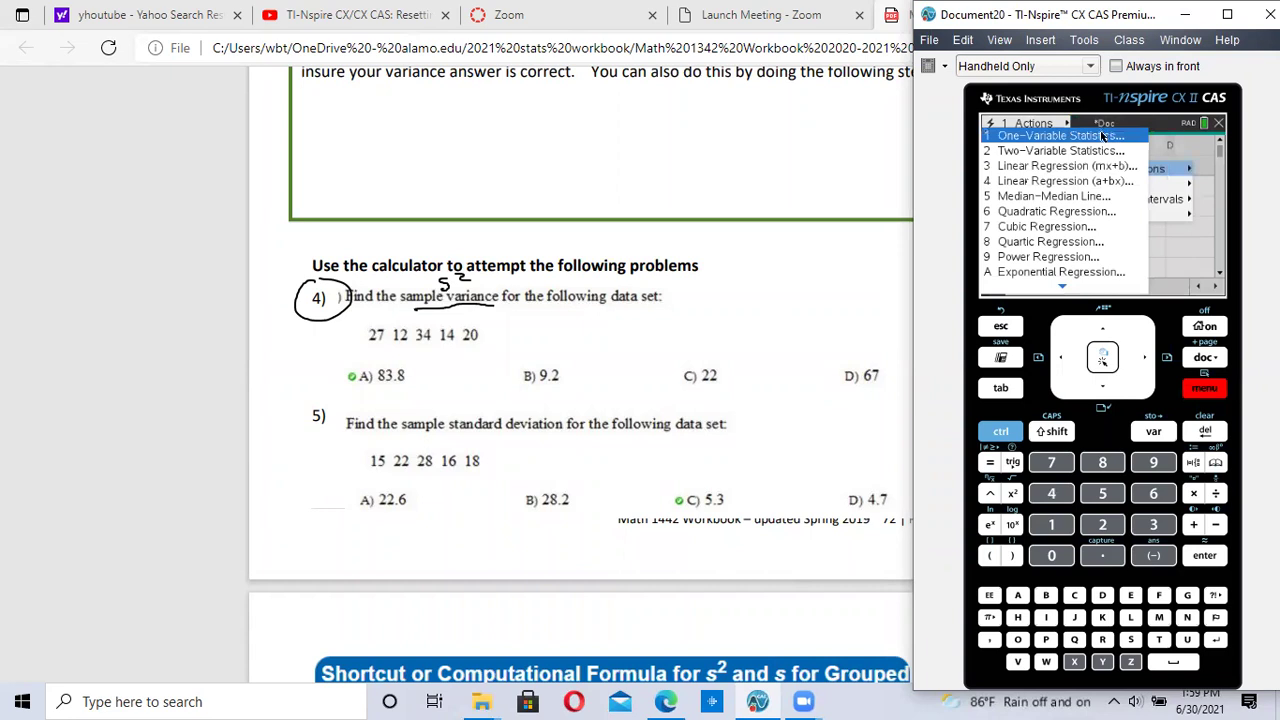
click(1103, 140)
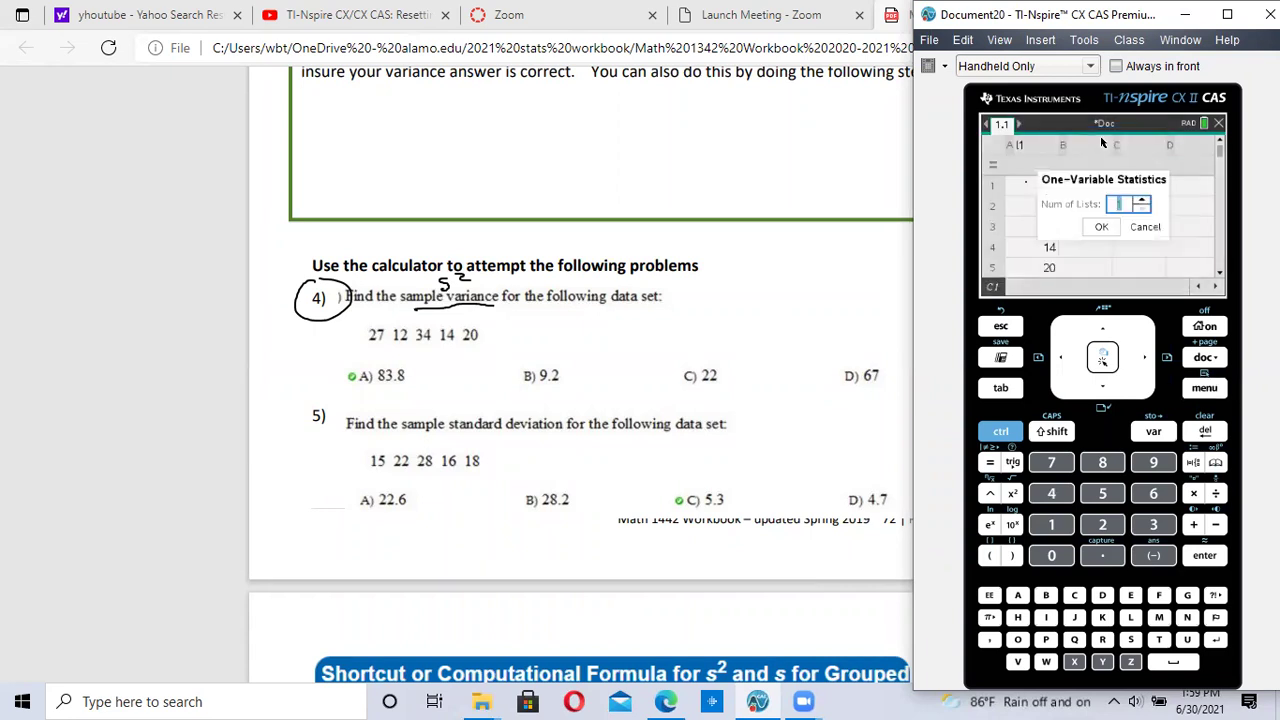
click(1103, 227)
click(1196, 167)
click(1133, 183)
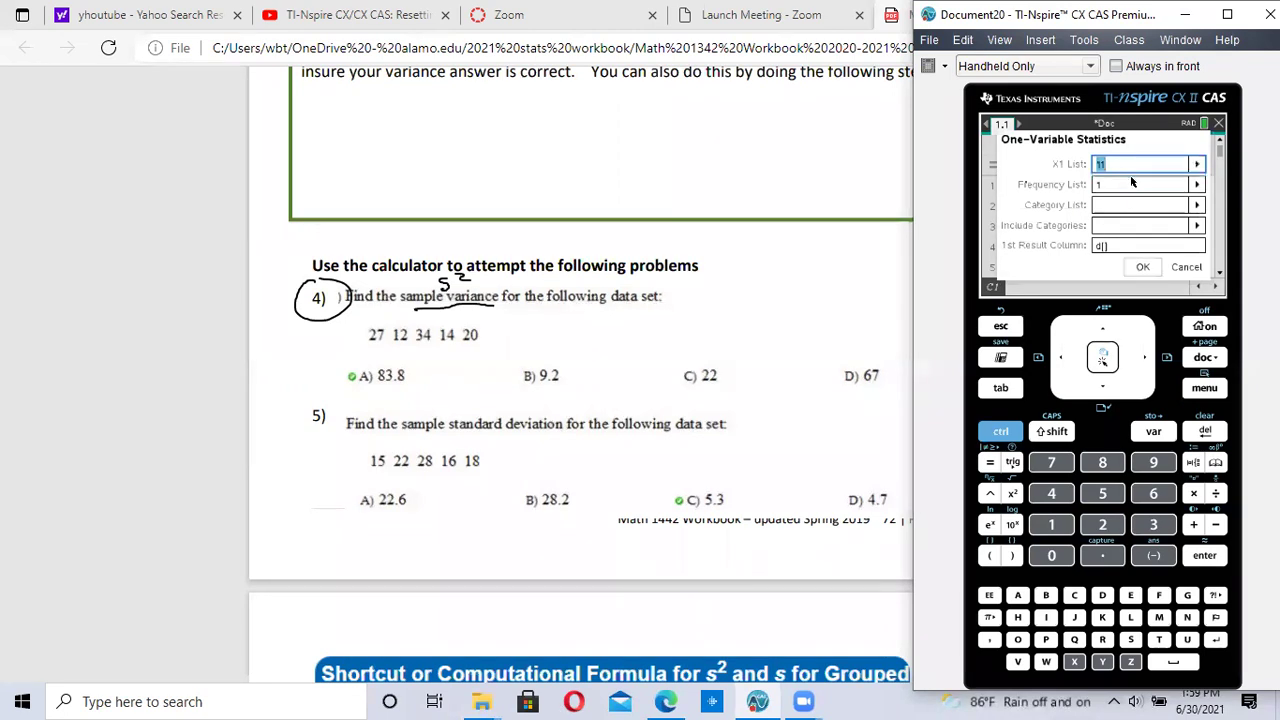
click(1142, 268)
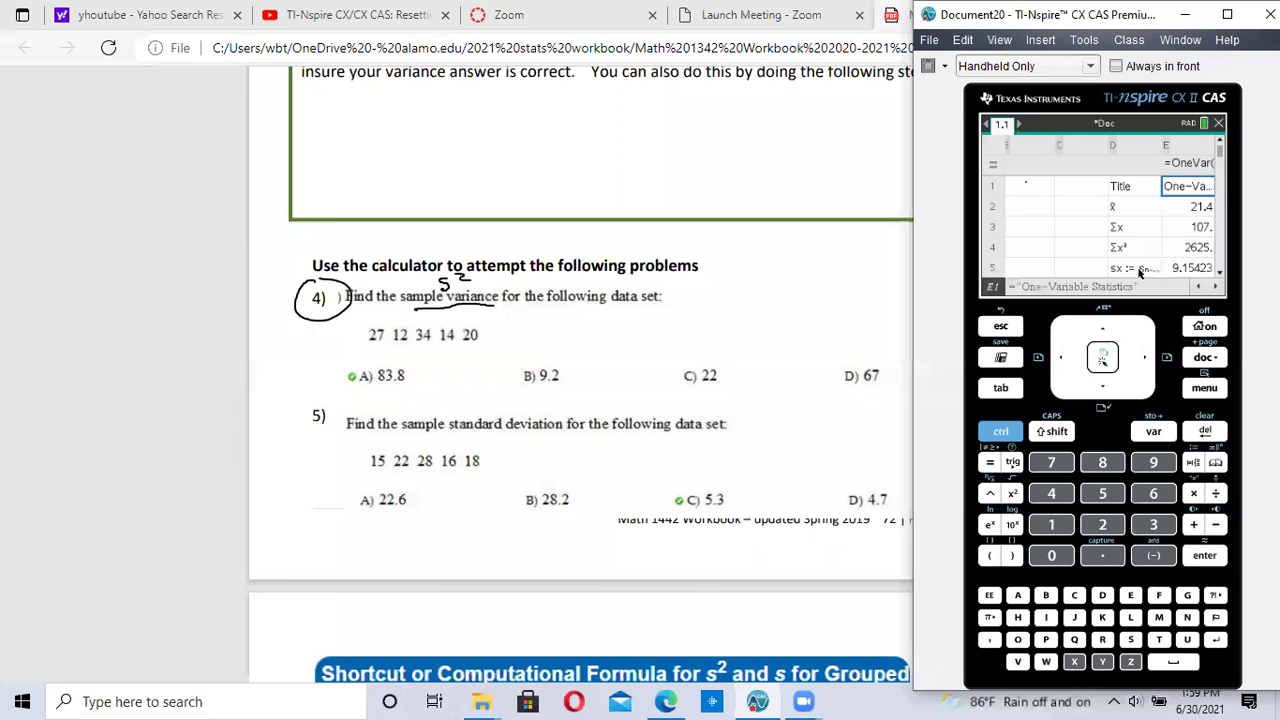
Examine the one-variable results in columns D and E, including sx and σx, and return to the start of the sheet.
click(1219, 273)
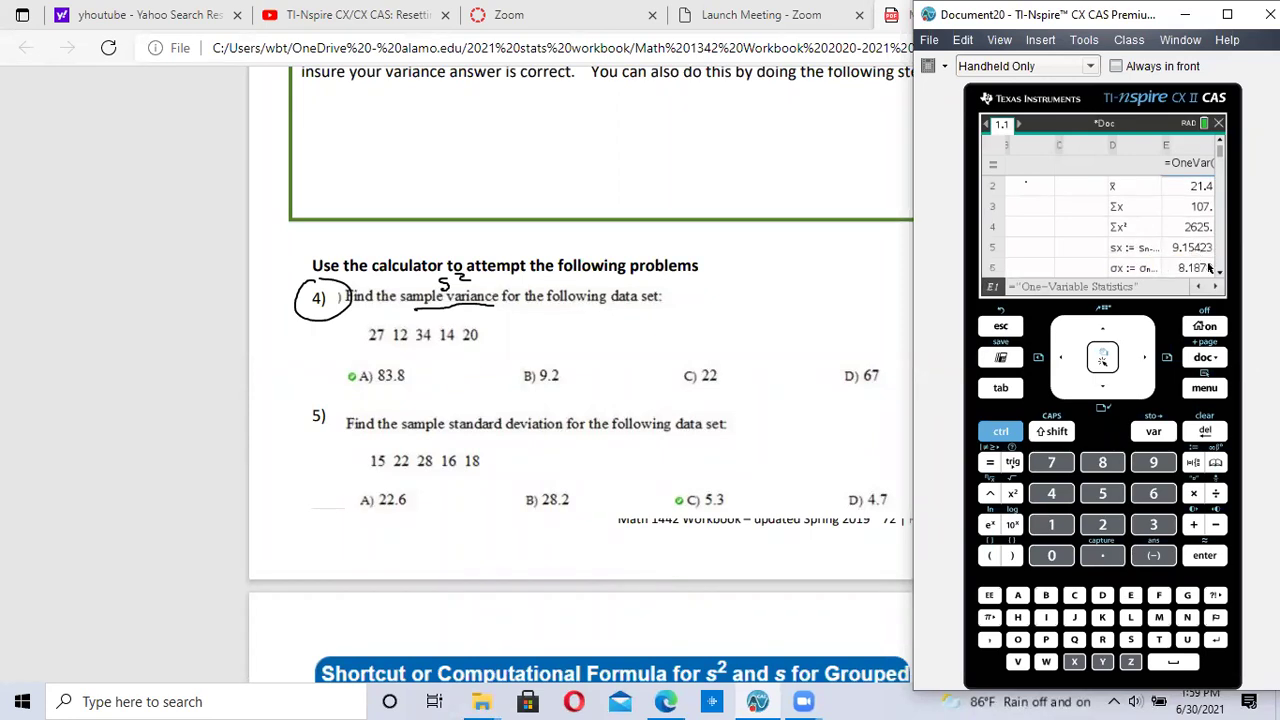
click(1221, 273)
click(1221, 273)
click(1221, 273)
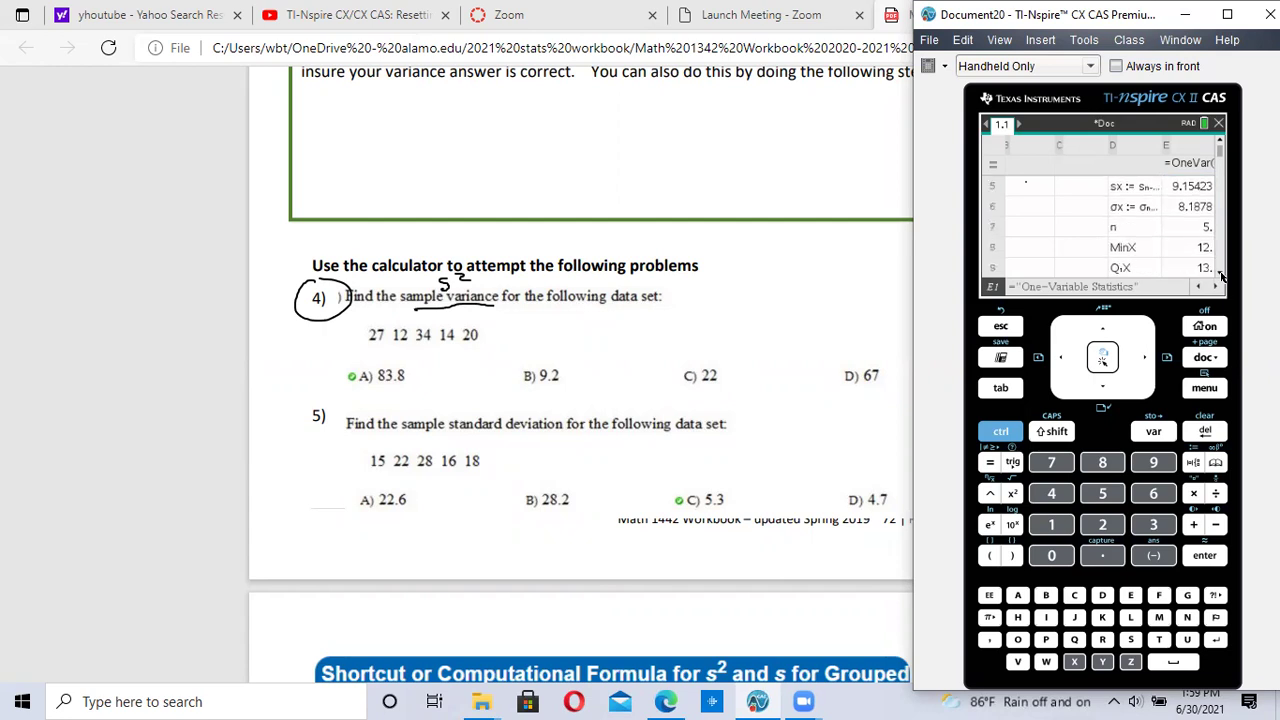
click(1198, 288)
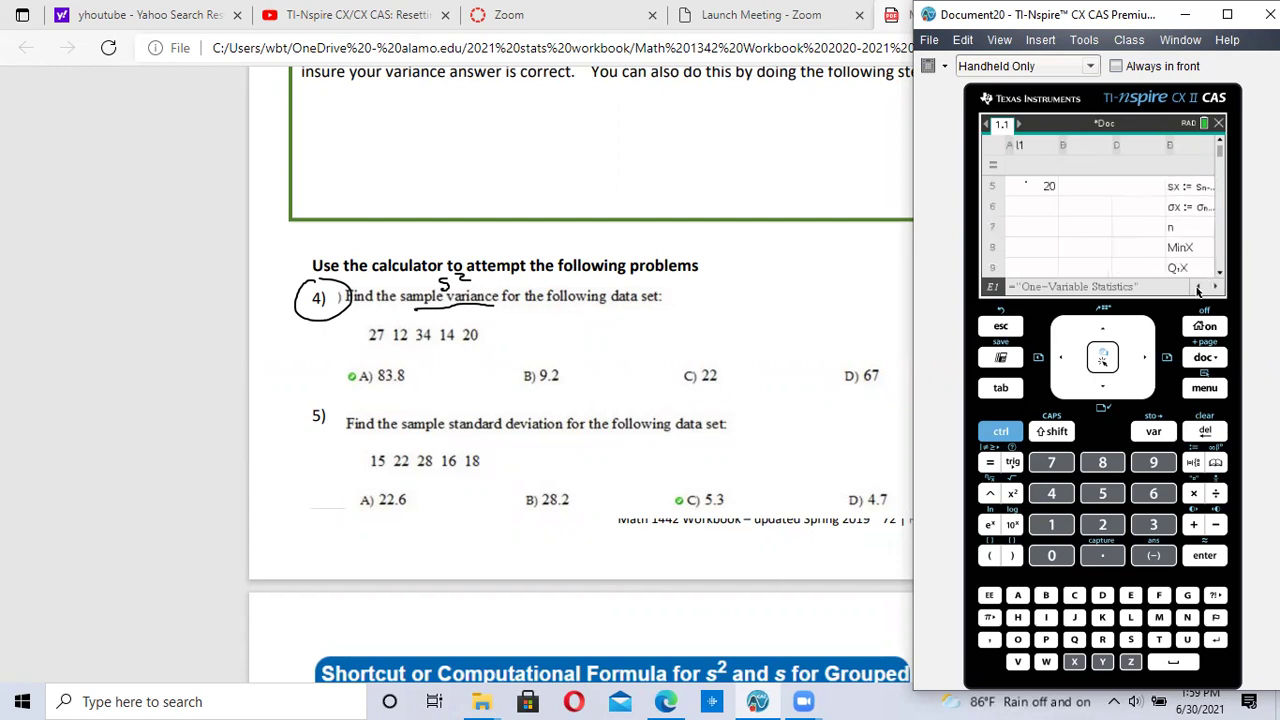
click(1221, 147)
click(1221, 147)
click(1221, 147)
click(1221, 147)
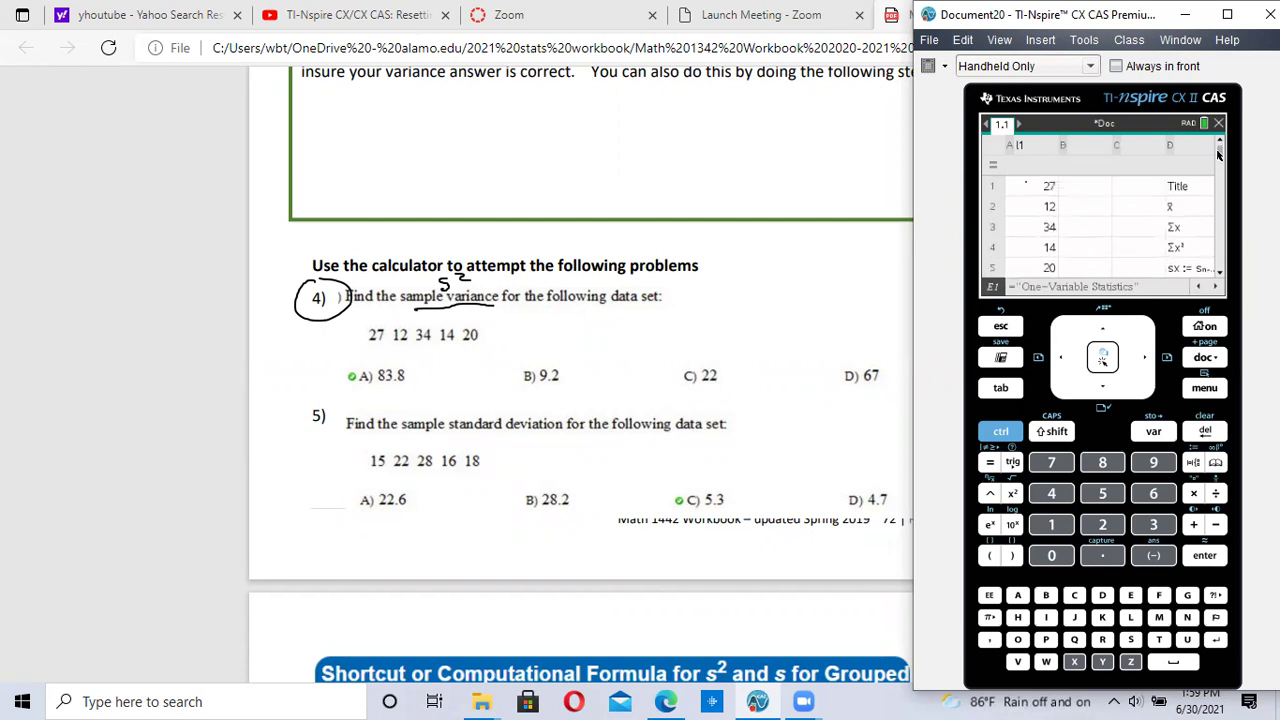
Add a Calculator page to the document and evaluate the variable stat.sx squared.
click(999, 431)
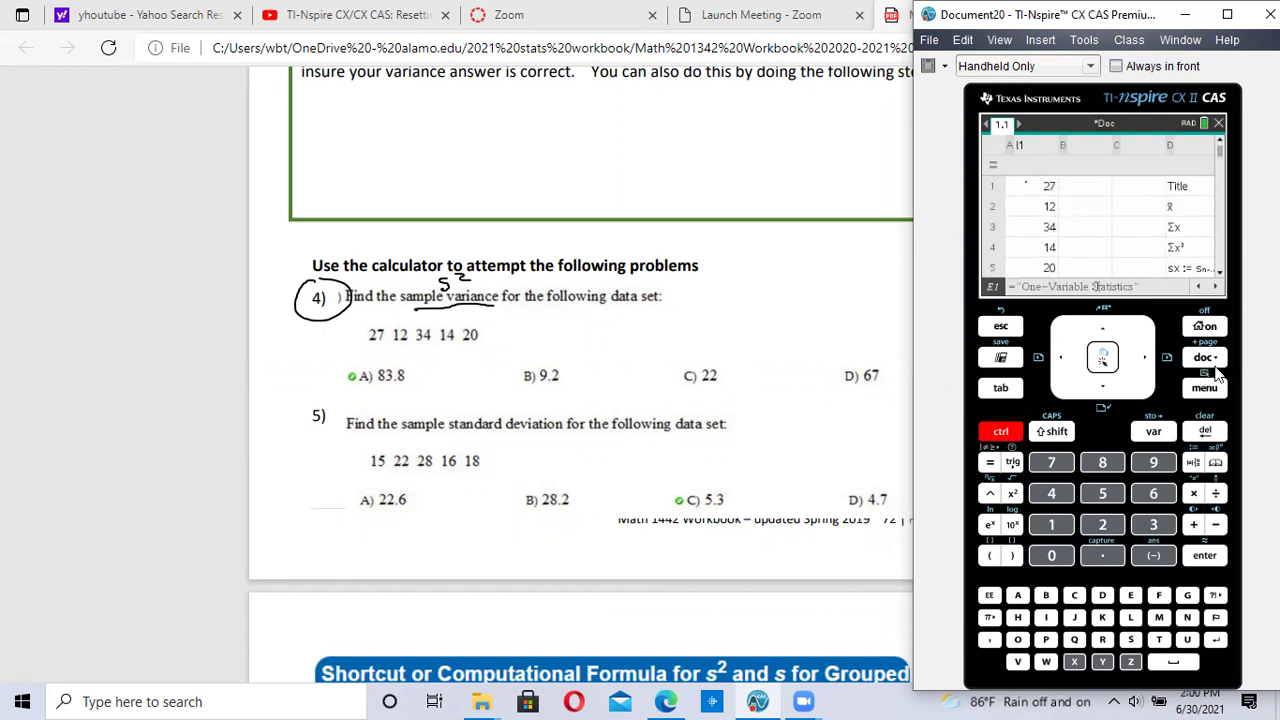
click(1205, 358)
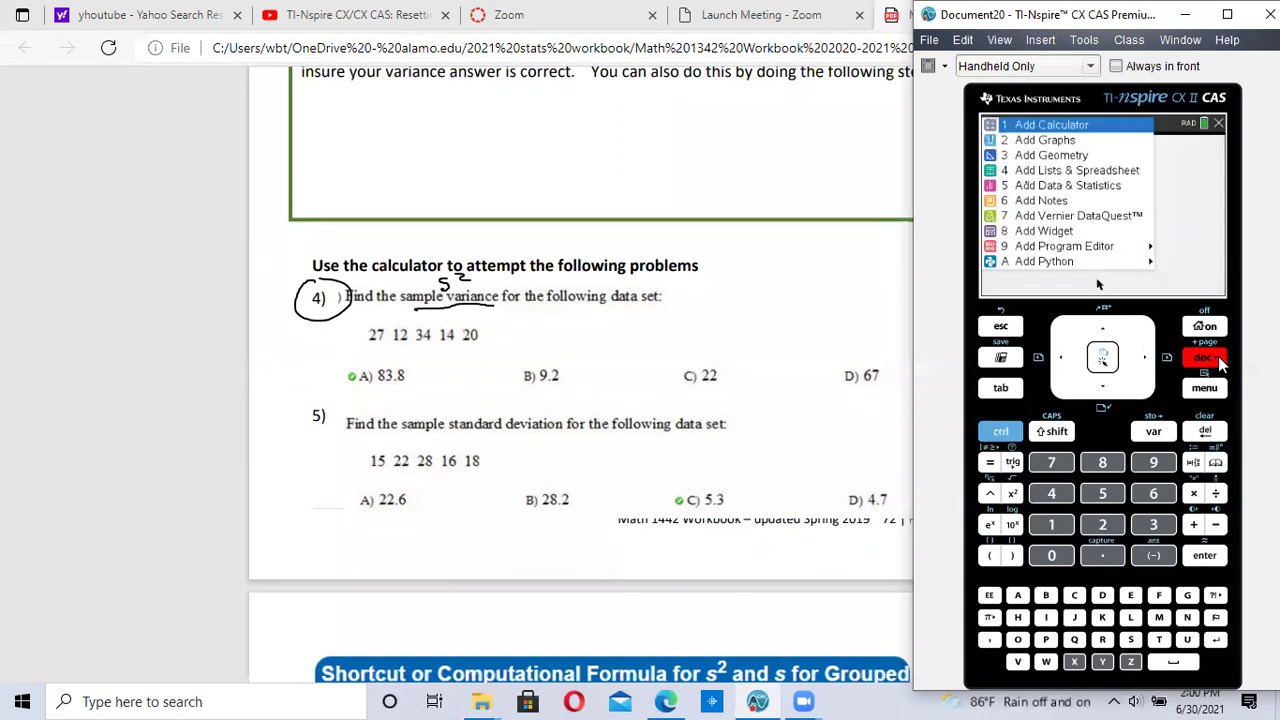
click(1097, 126)
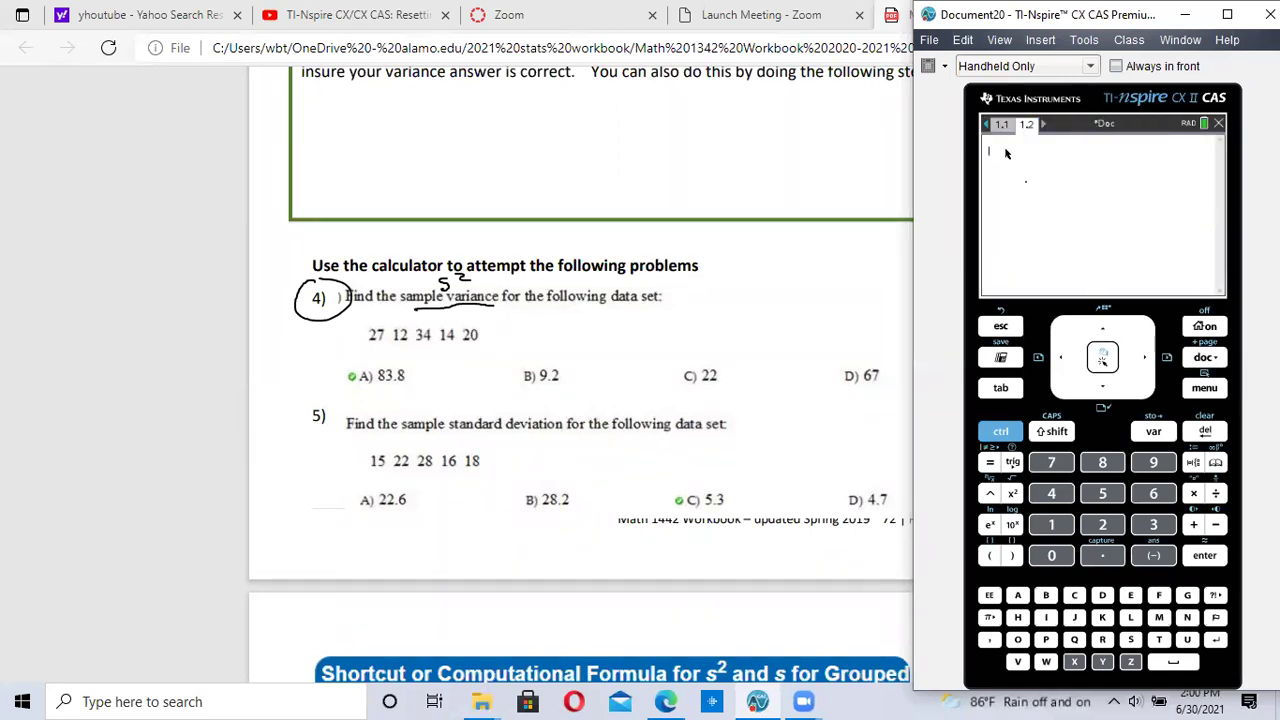
click(1155, 431)
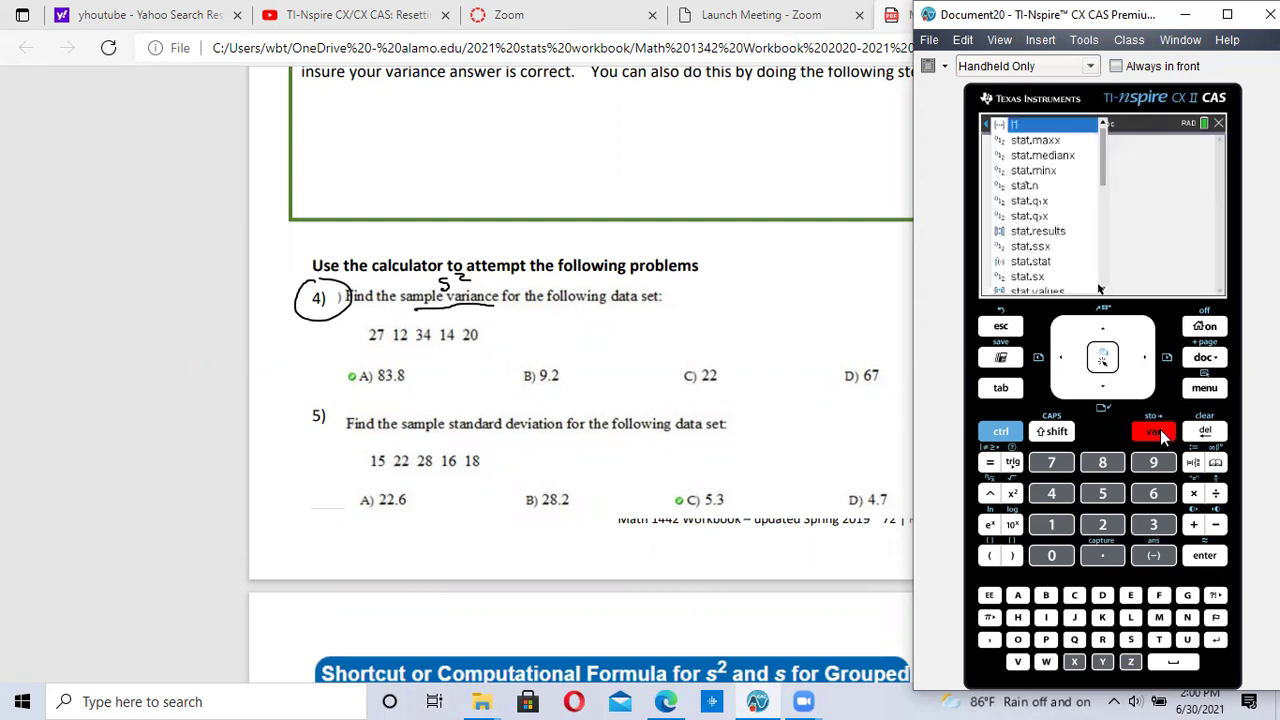
click(1047, 283)
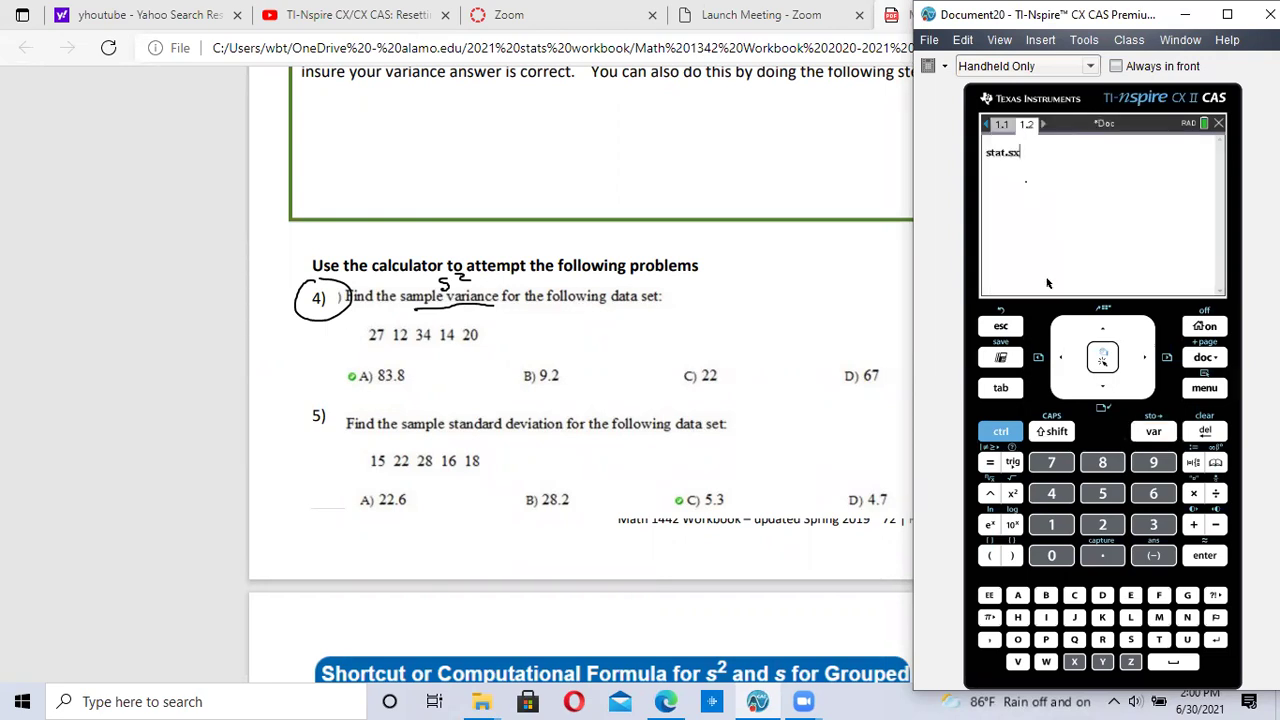
click(1012, 494)
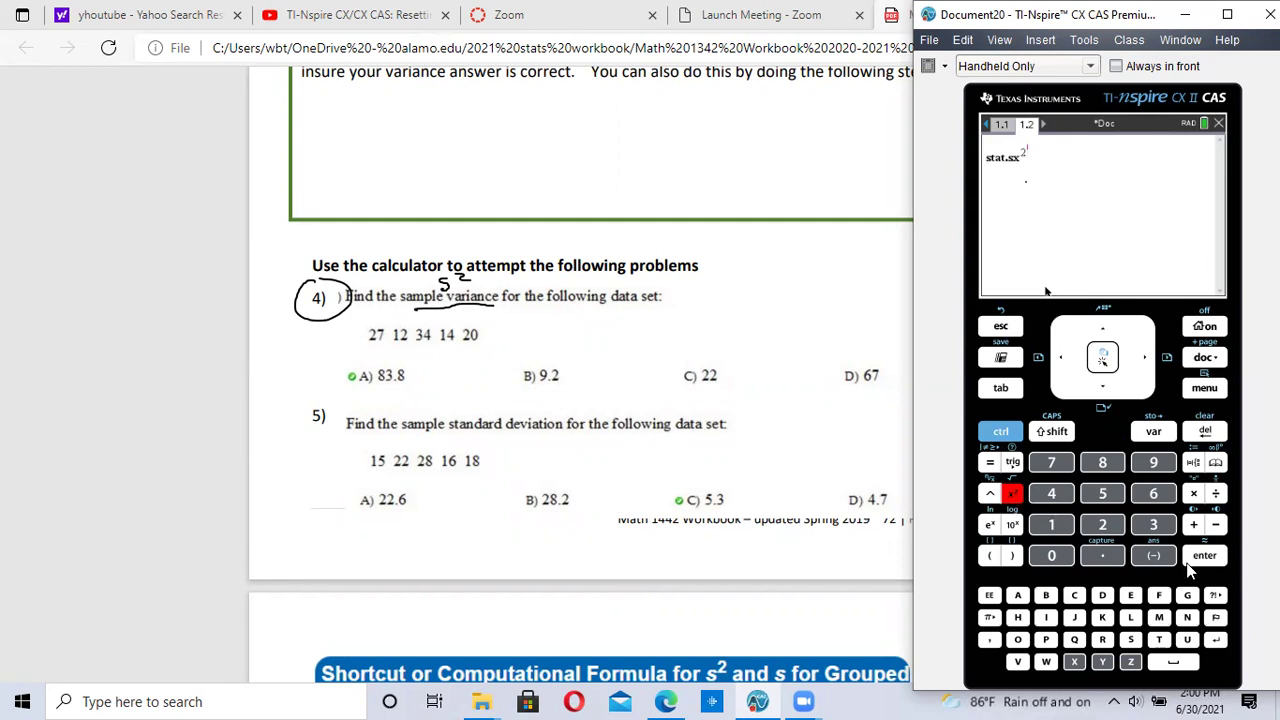
click(1207, 557)
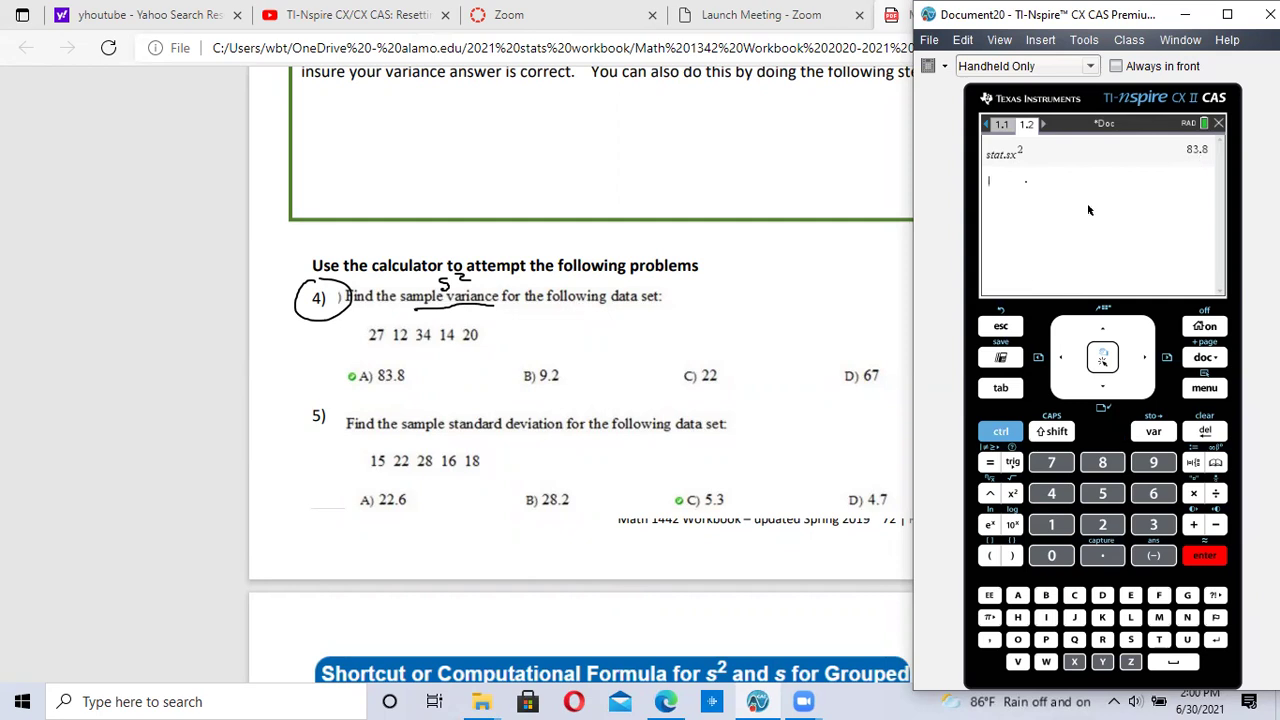
Switch to the workbook PDF, write s by problem 5's standard deviation and mark problem 4's s² with a circle and arrow.
click(348, 378)
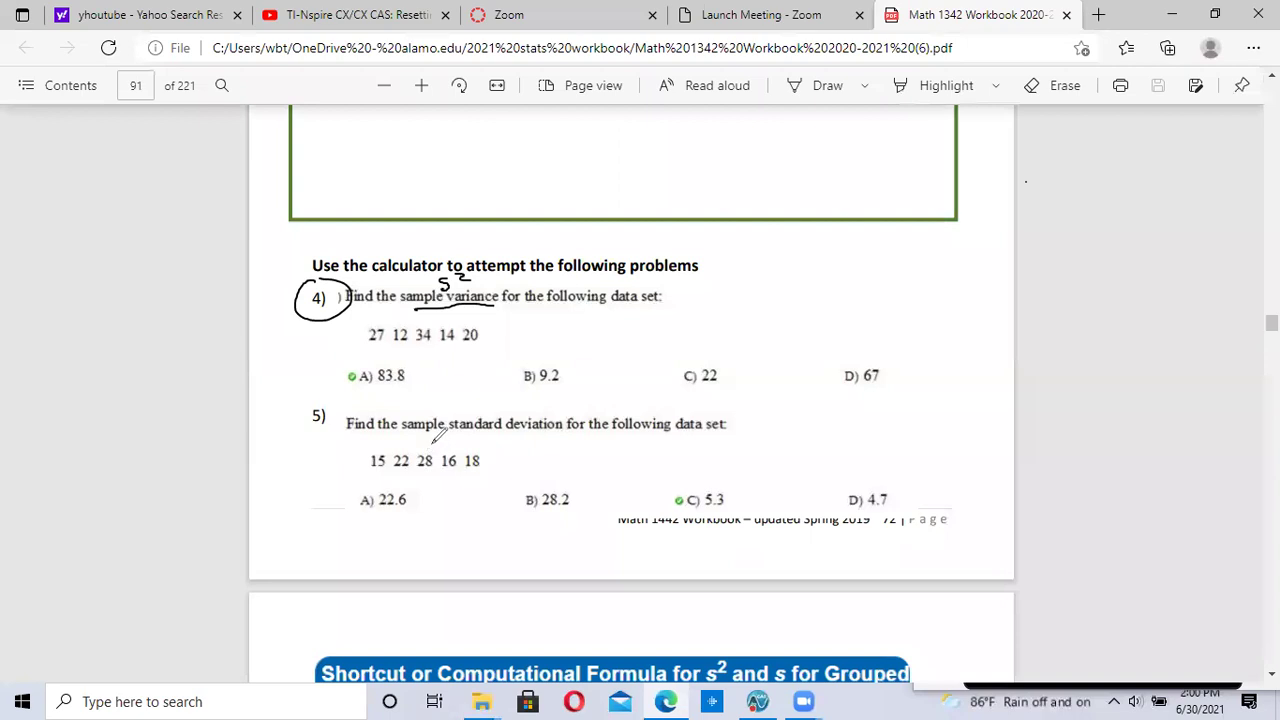
drag(432, 441, 418, 461)
mouse_move(456, 228)
mouse_down()
mouse_move(421, 275)
mouse_move(428, 306)
mouse_move(461, 318)
mouse_move(508, 290)
mouse_move(492, 254)
mouse_up()
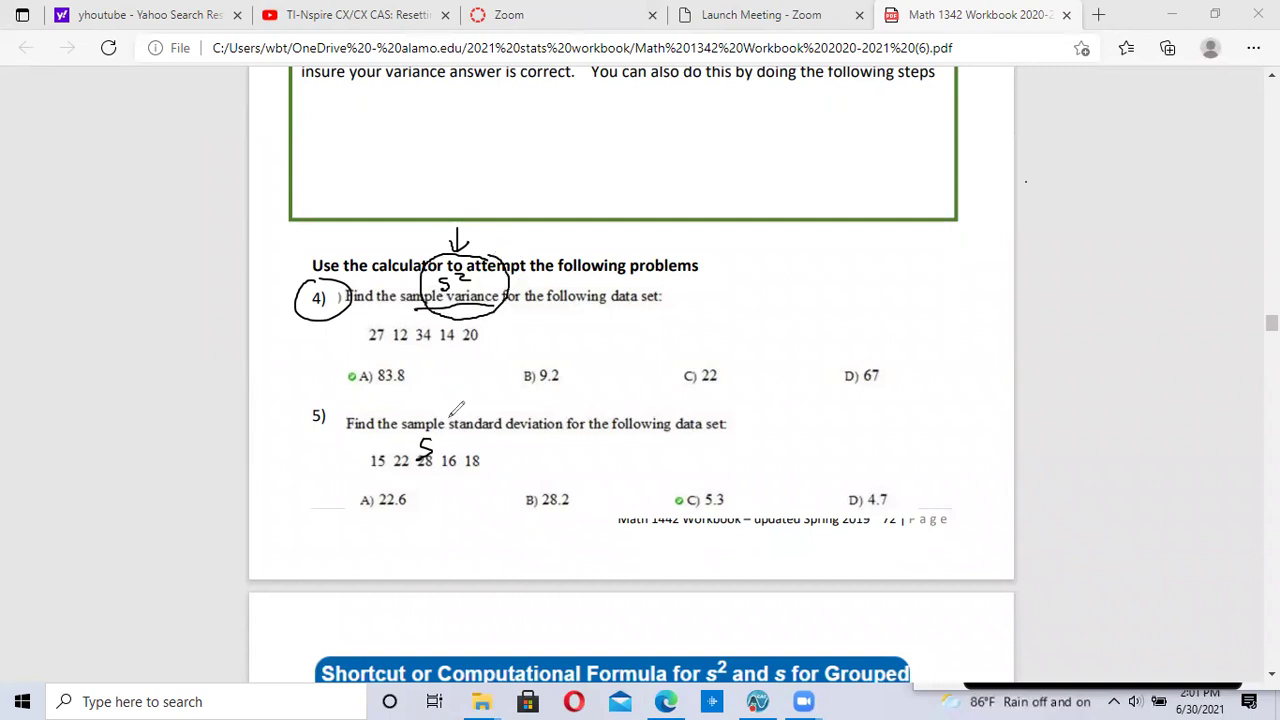
mouse_move(440, 424)
mouse_down()
mouse_move(406, 462)
mouse_move(444, 402)
mouse_move(458, 338)
mouse_move(474, 342)
mouse_up()
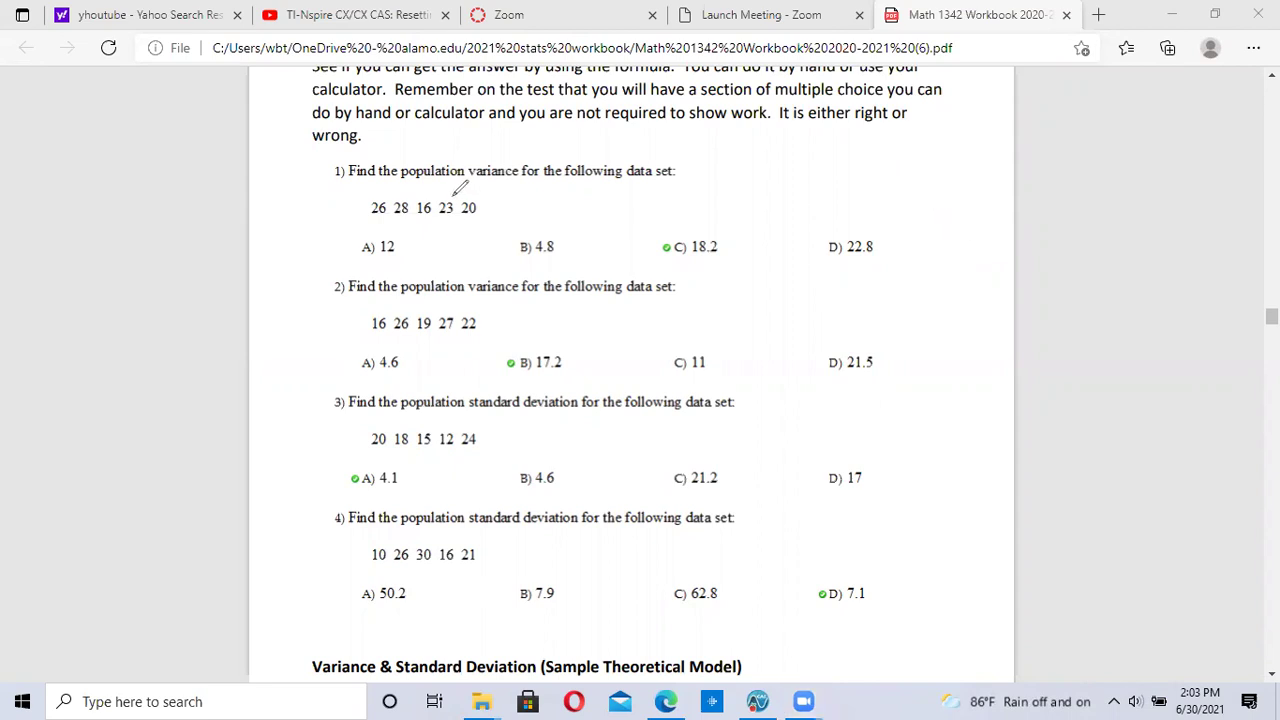
Underline "population variance" in problem 1 and "population standard deviation" in problem 4, labelling the latter σ with the word "sigma".
drag(400, 182, 517, 177)
drag(408, 531, 570, 532)
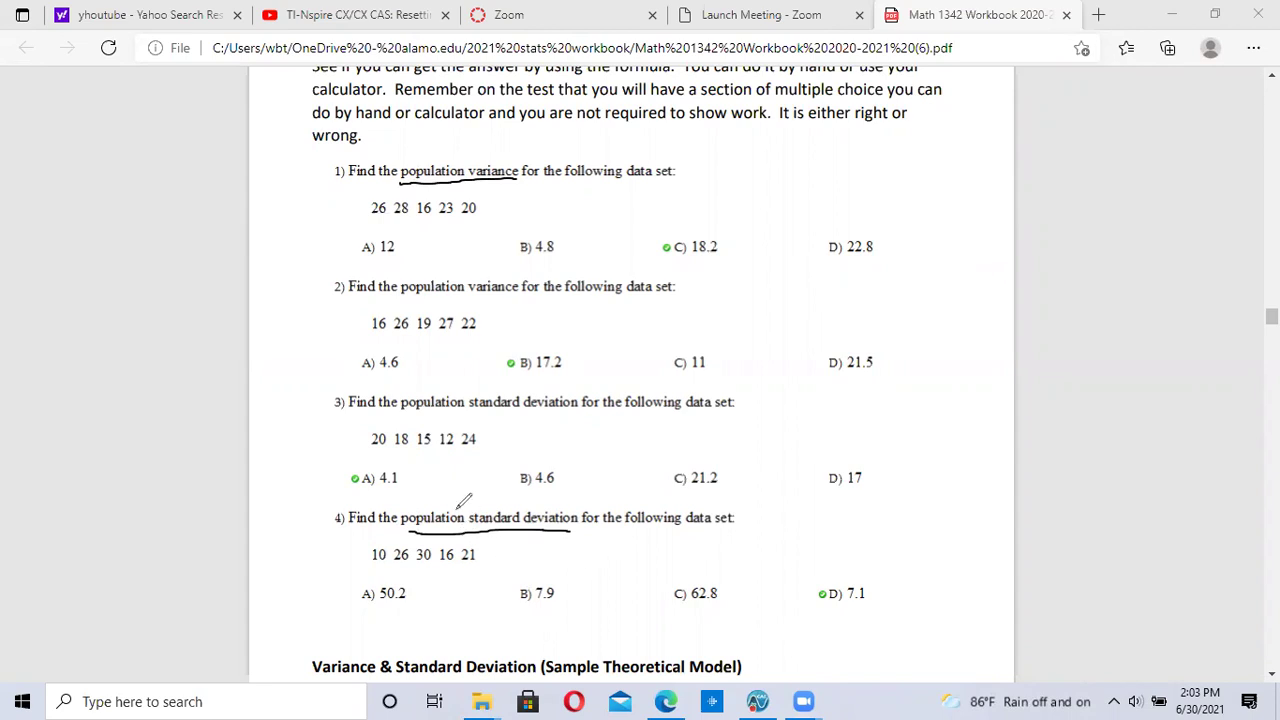
mouse_move(458, 491)
mouse_down()
mouse_move(456, 506)
mouse_move(468, 491)
mouse_up()
drag(318, 486, 420, 480)
click(264, 462)
mouse_move(270, 456)
mouse_down()
mouse_move(262, 476)
mouse_move(287, 480)
mouse_move(306, 444)
mouse_move(323, 446)
mouse_up()
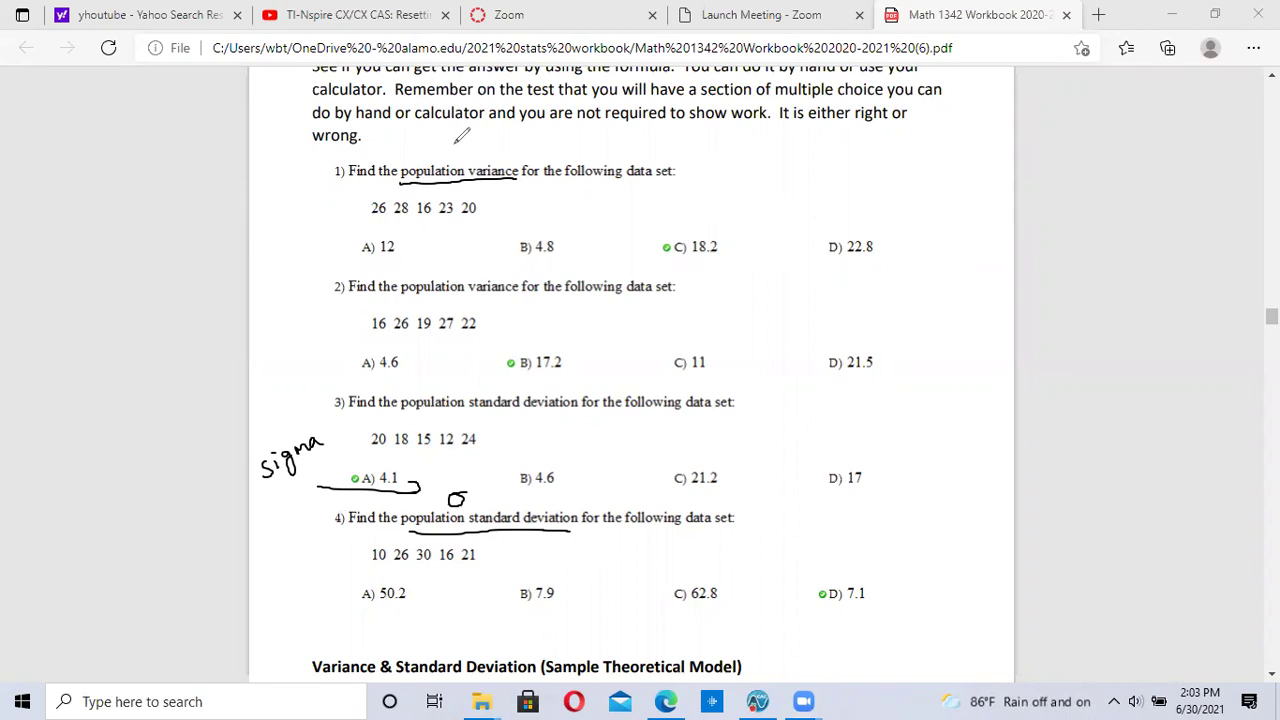
Write σ² above "population variance" in problem 1, circle the number of problem 4 and tick problem 1.
drag(466, 142, 483, 140)
mouse_move(330, 506)
mouse_down()
mouse_move(324, 524)
mouse_move(338, 505)
mouse_up()
drag(321, 168, 336, 161)
Switch to TI-Nspire, replace the unsaved document with a new Lists & Spreadsheet document, and name column A l1.
click(760, 701)
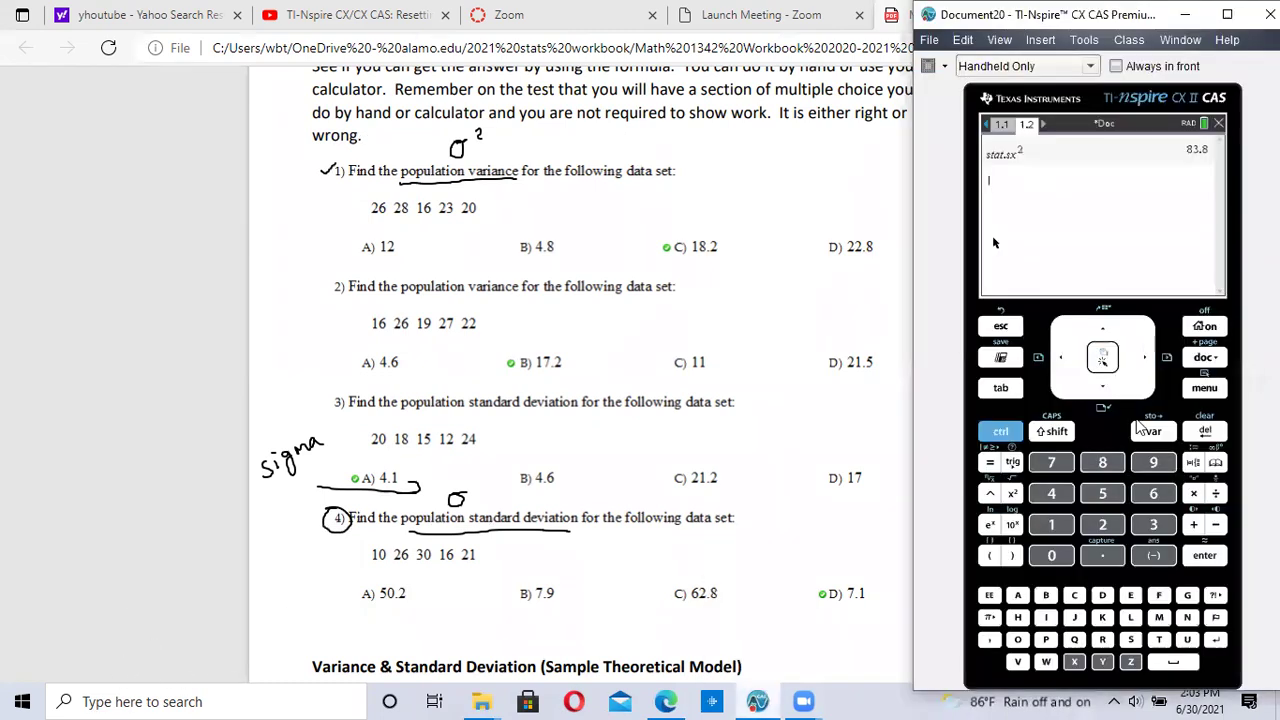
click(1219, 127)
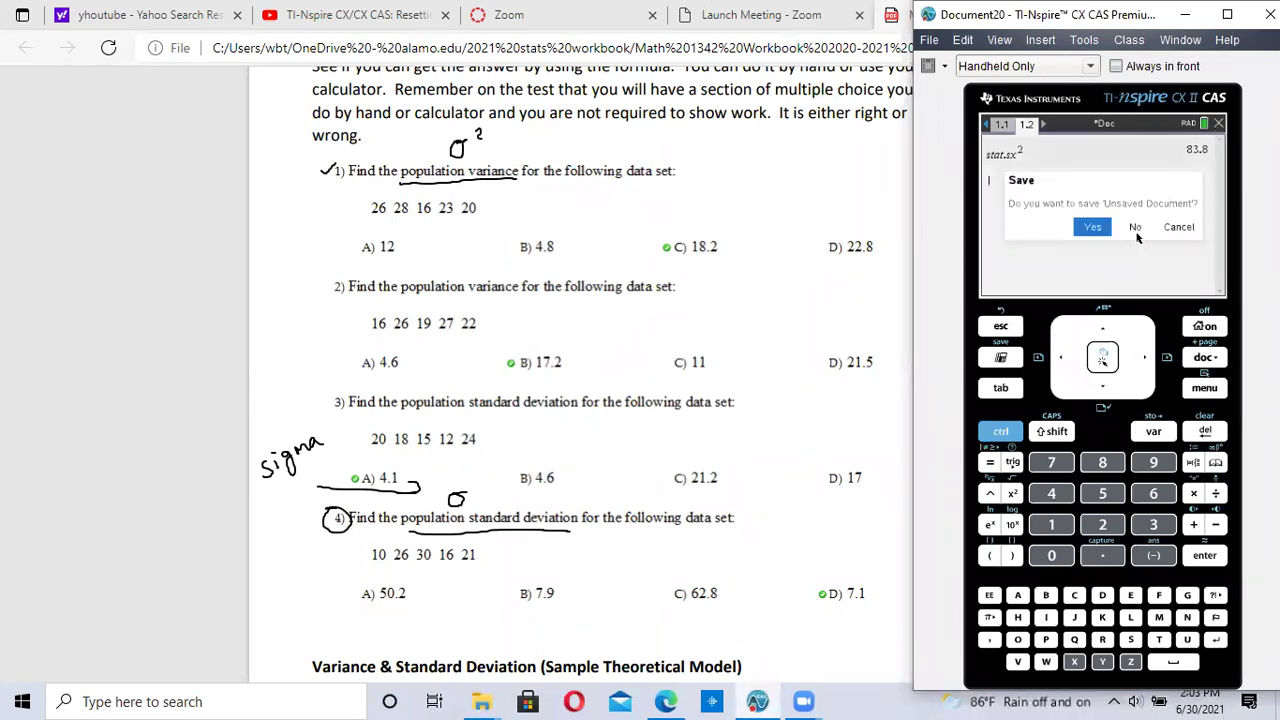
click(1136, 230)
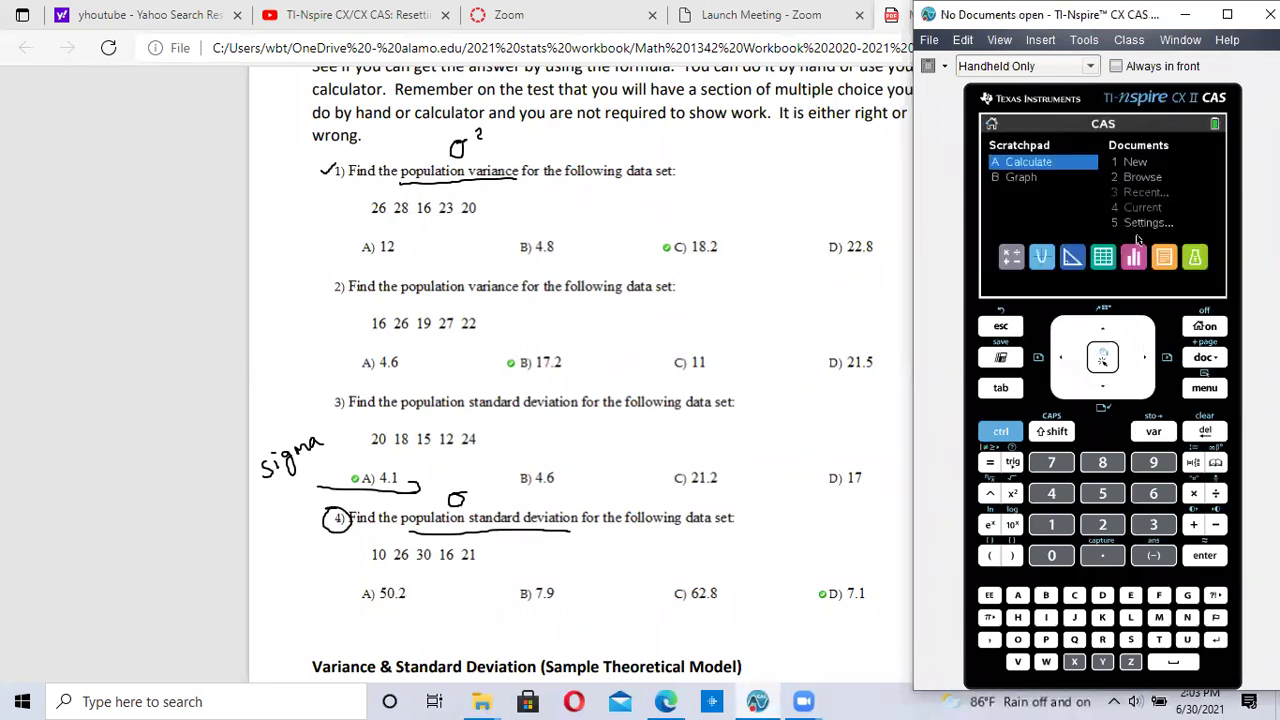
click(1147, 163)
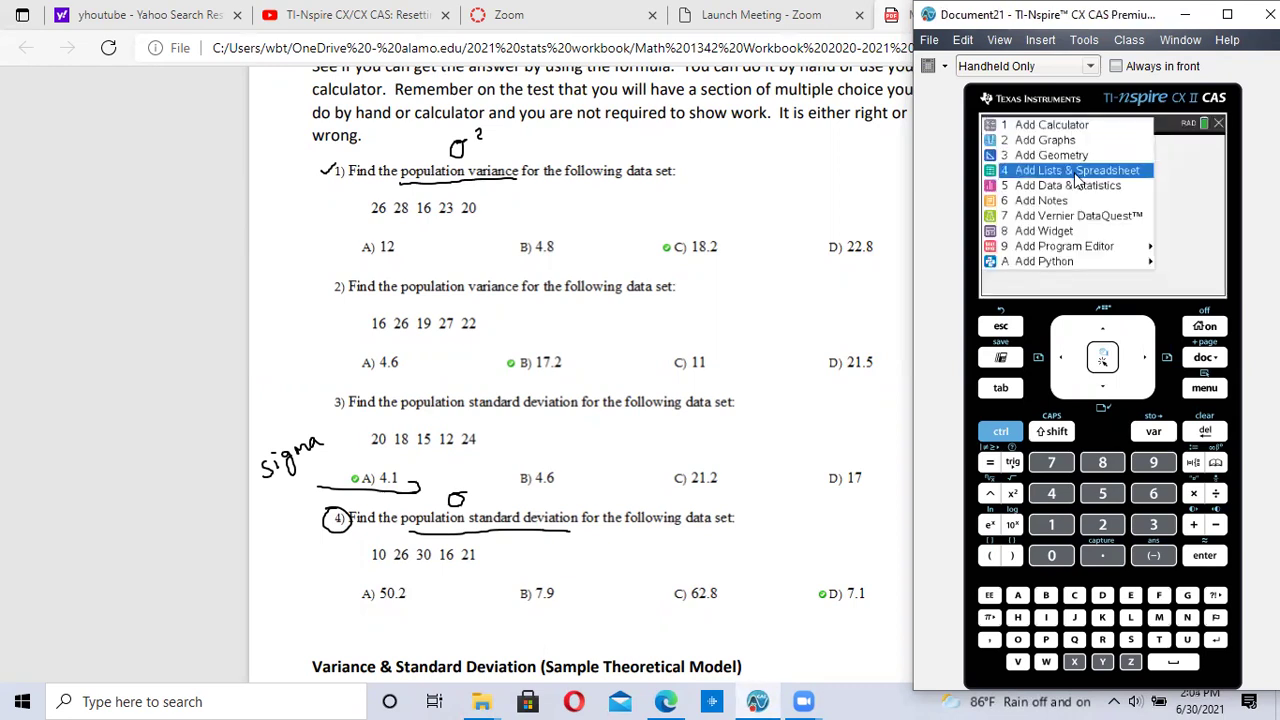
click(1078, 172)
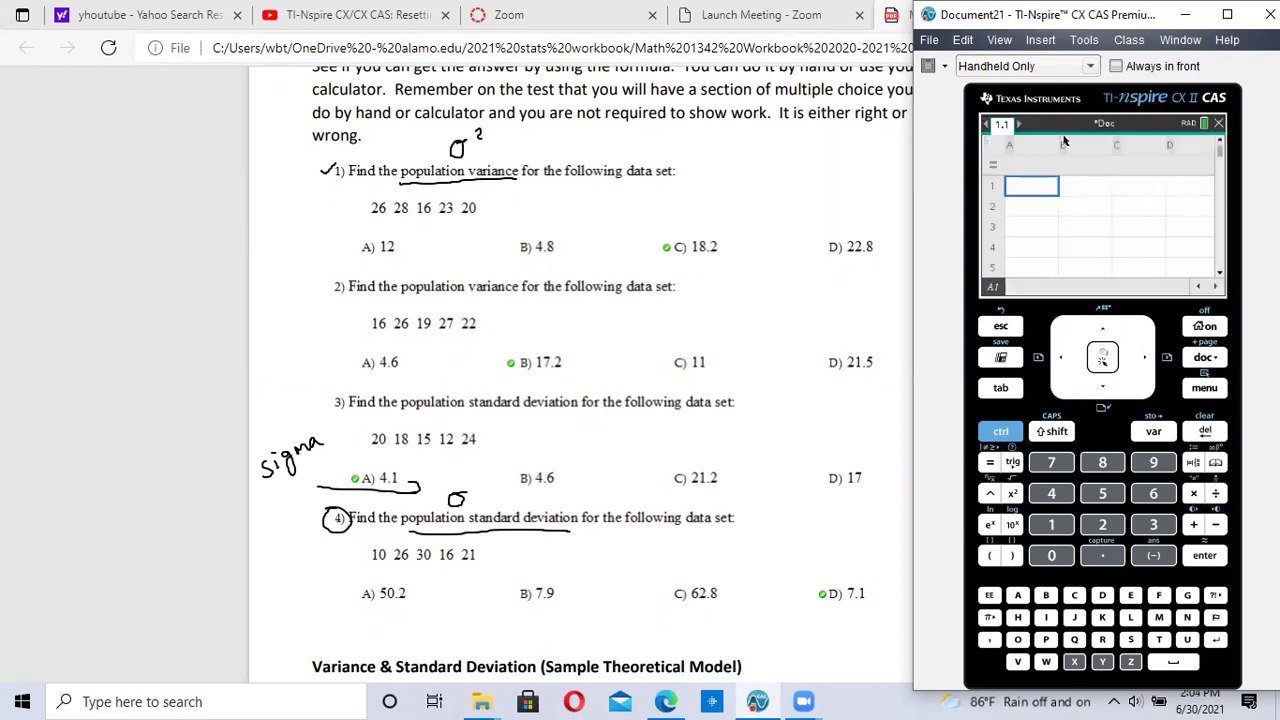
click(1031, 149)
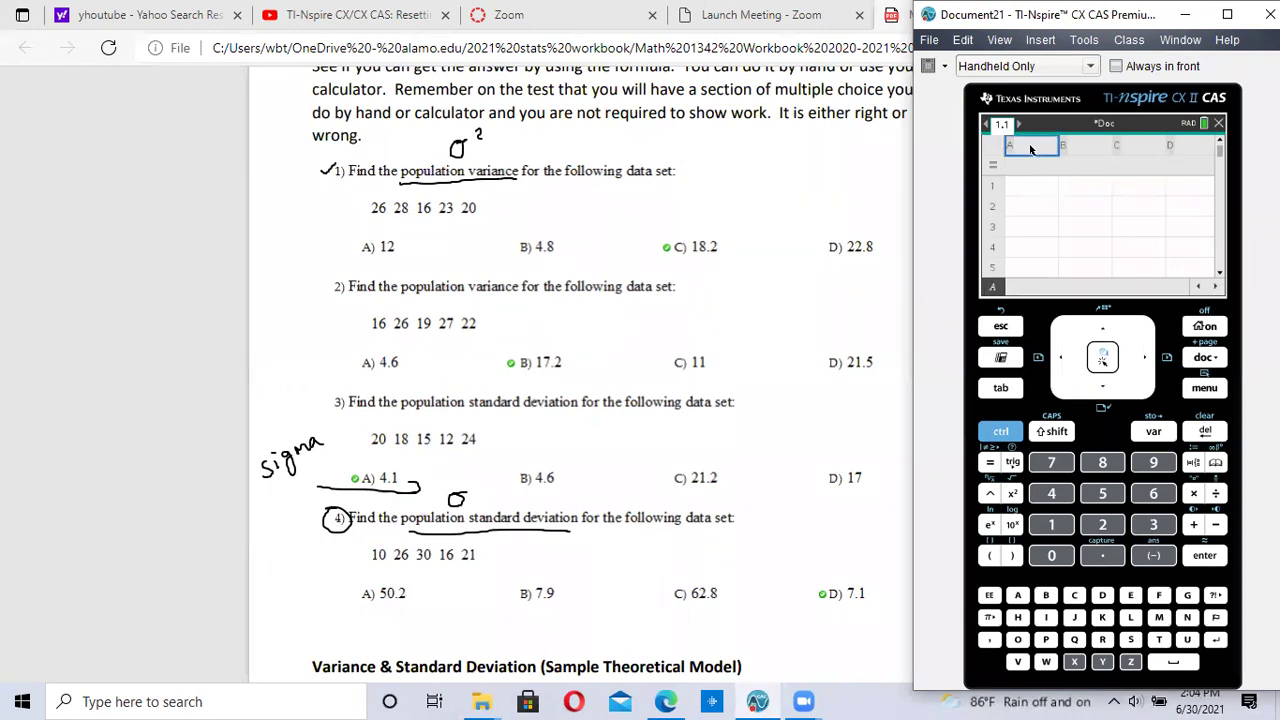
text(l1)
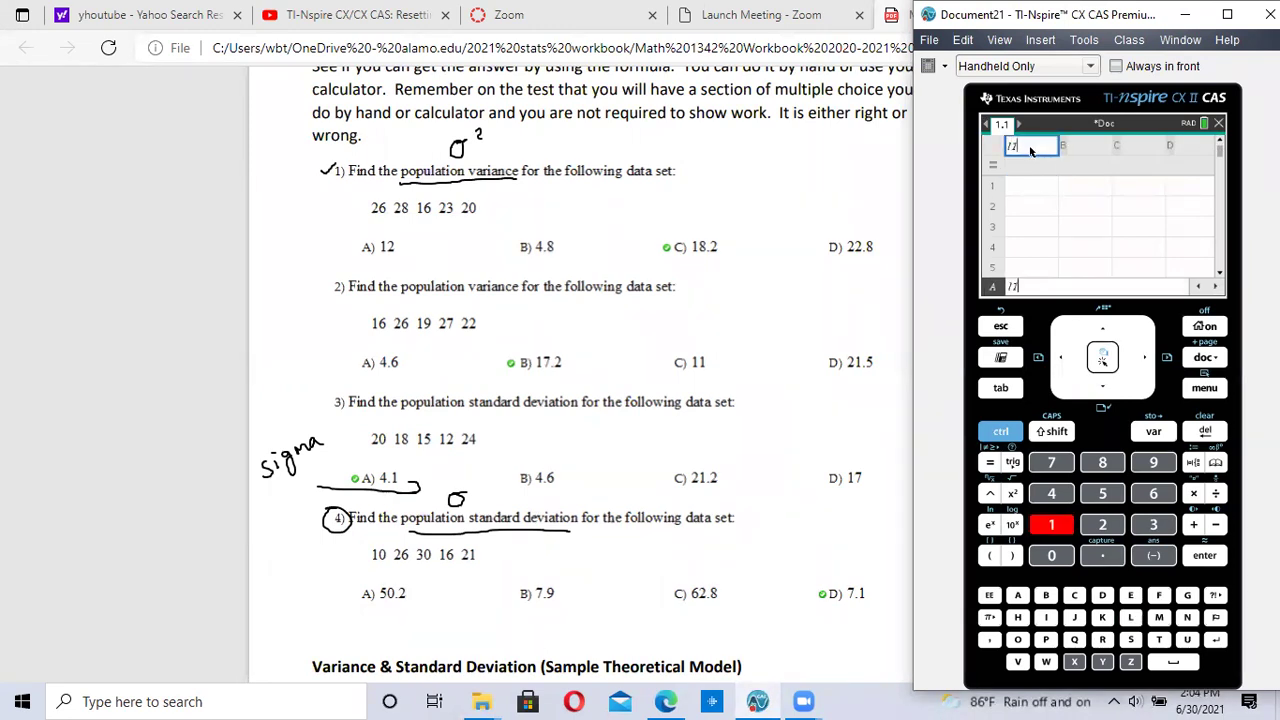
Enter the first four values of problem 4, 10, 26, 30 and 16, down column A from row 1.
click(1017, 188)
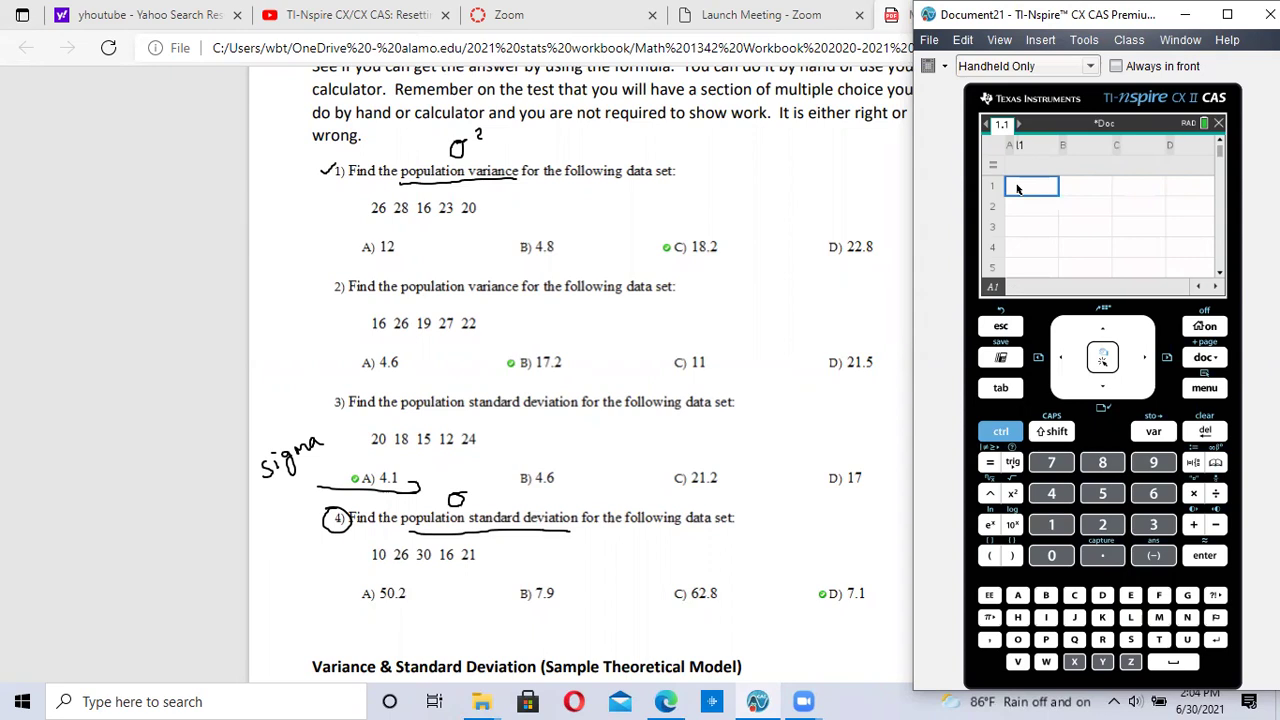
text(10)
key(Return)
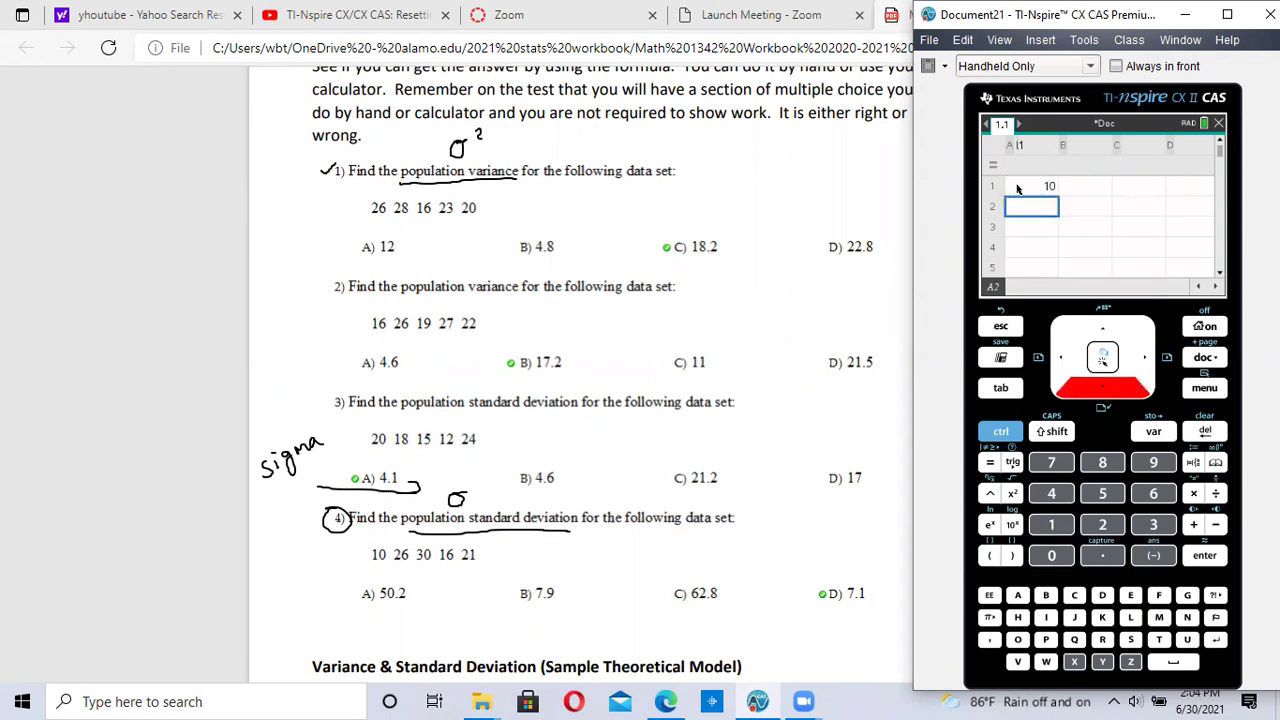
text(26)
key(Return)
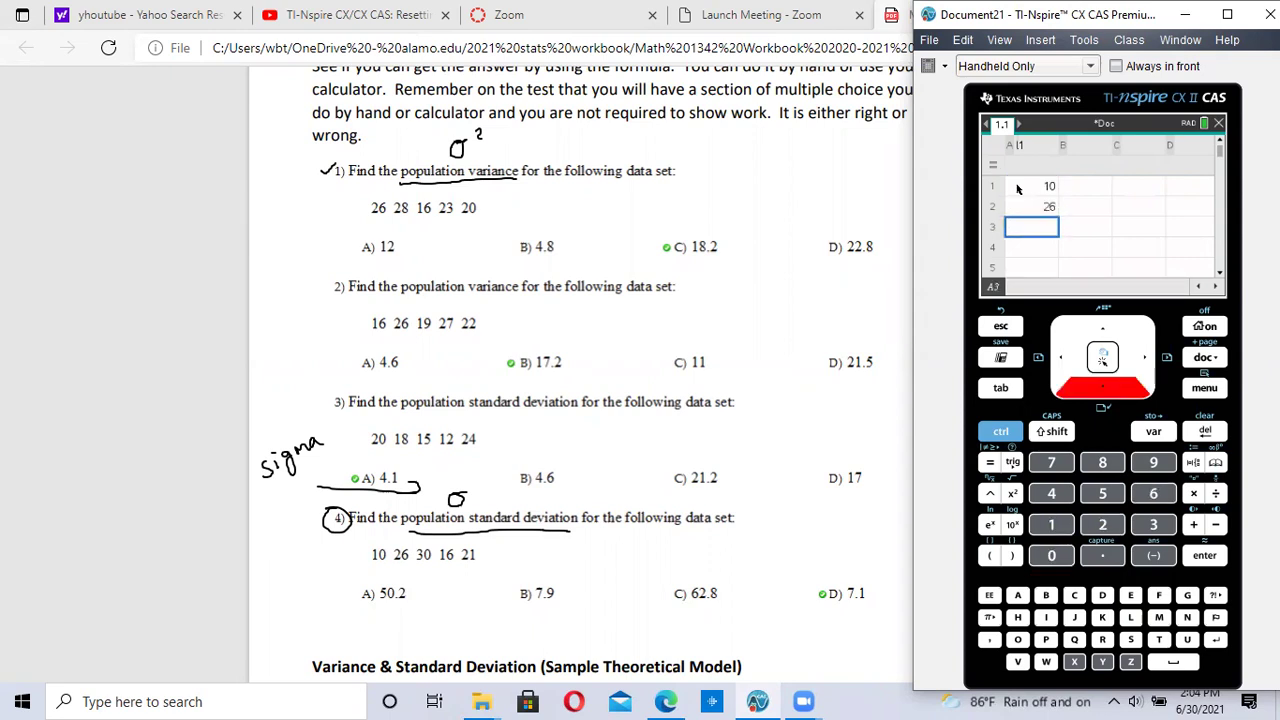
text(30)
key(Return)
text(16)
key(Return)
click(1015, 187)
text(21)
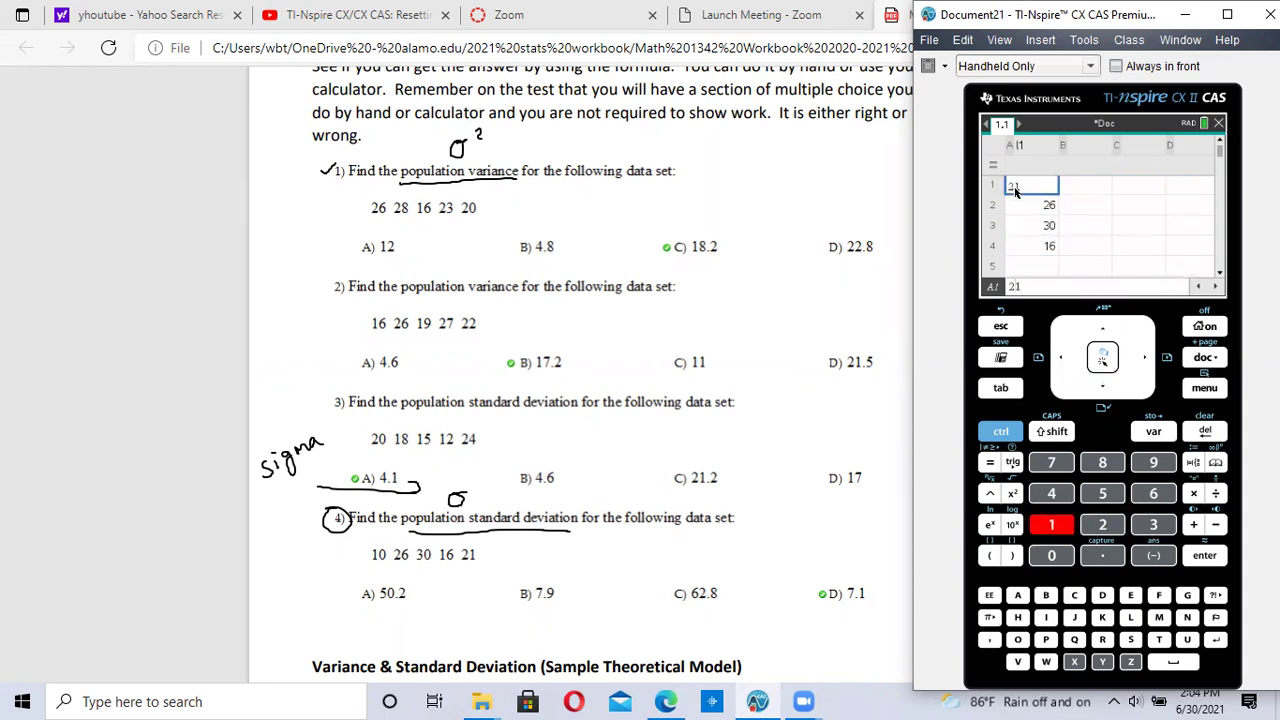
key(Return)
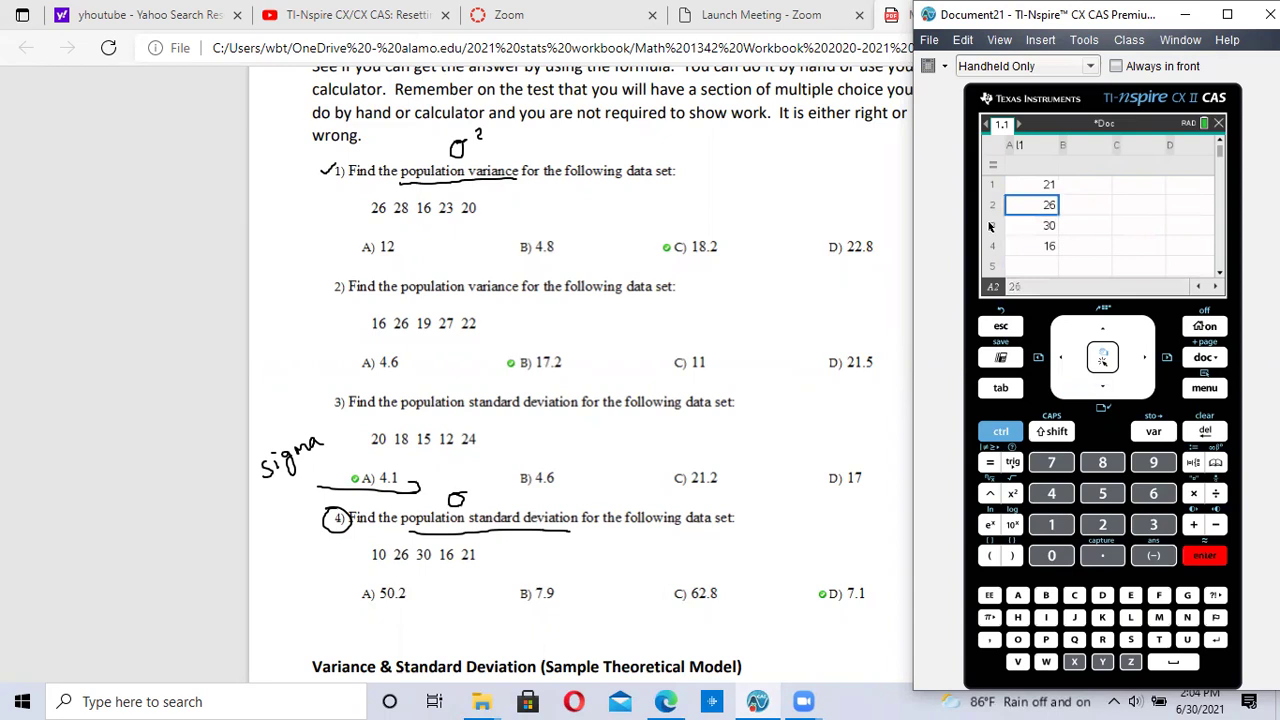
Correct the first value of list l1 to 10 in A1 and enter 21 as its fifth value in A5.
click(1046, 190)
text(10)
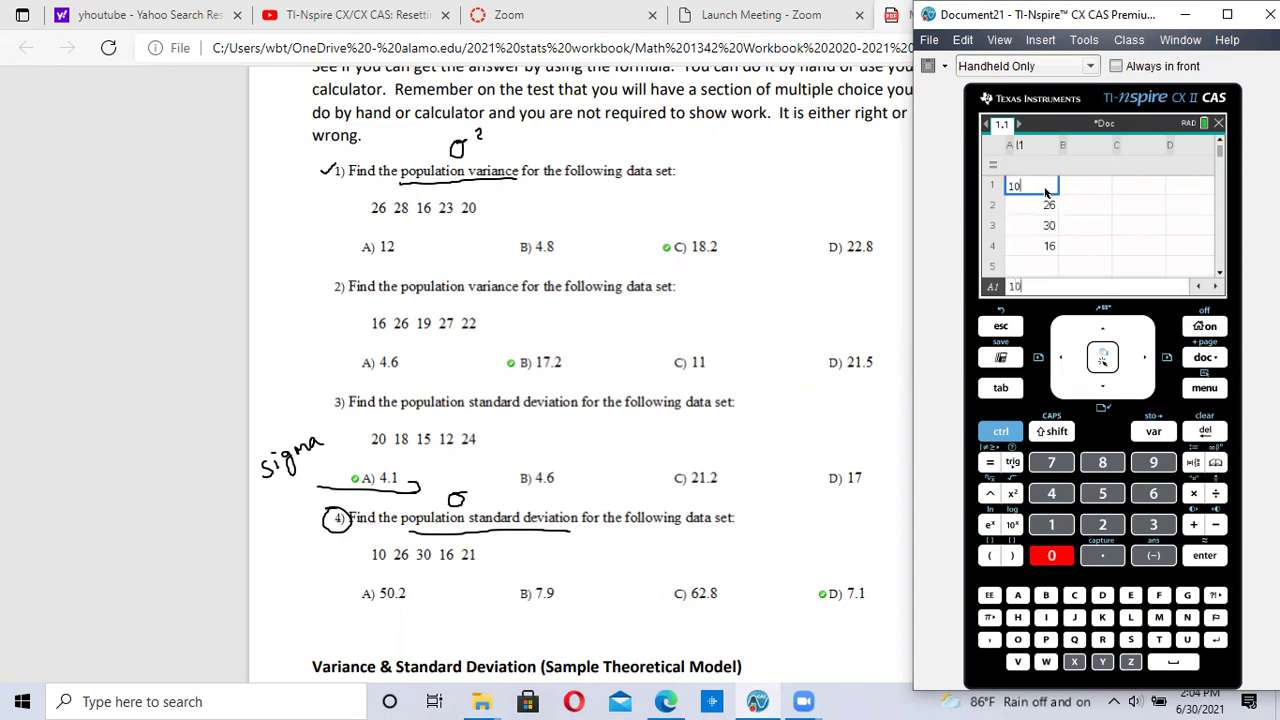
key(Down)
key(Down)
key(Down)
key(Down)
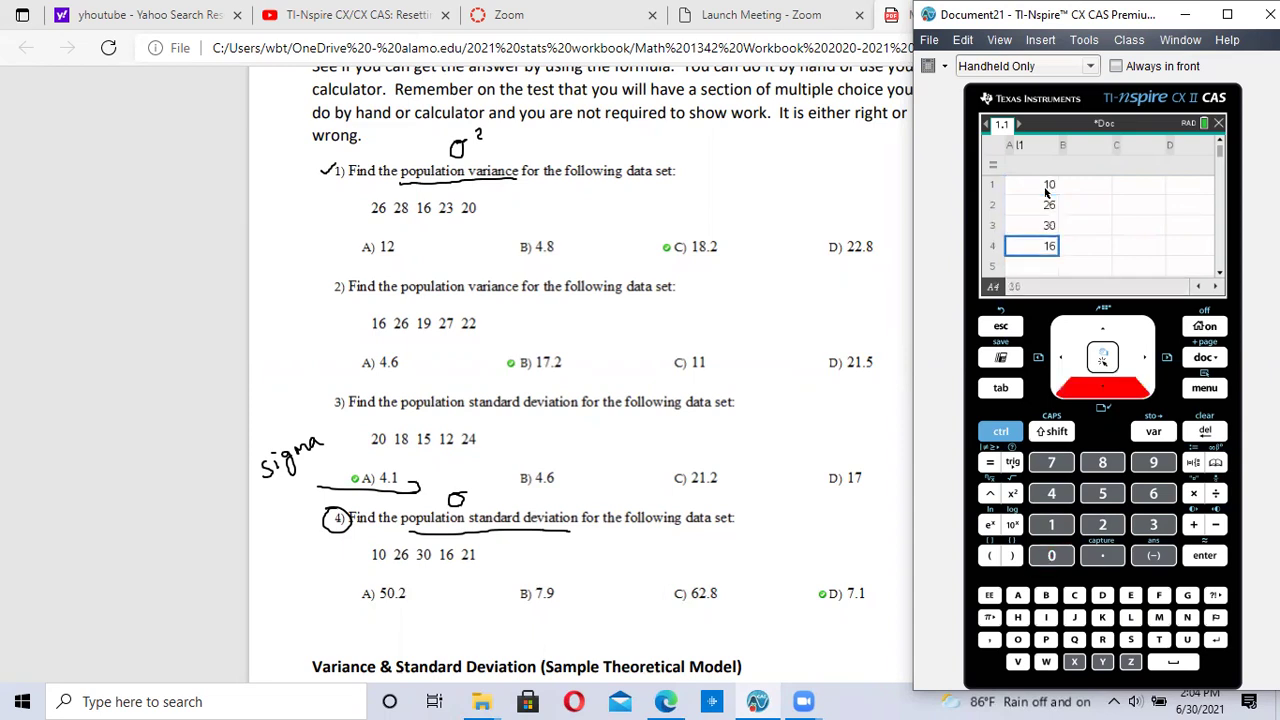
text(21)
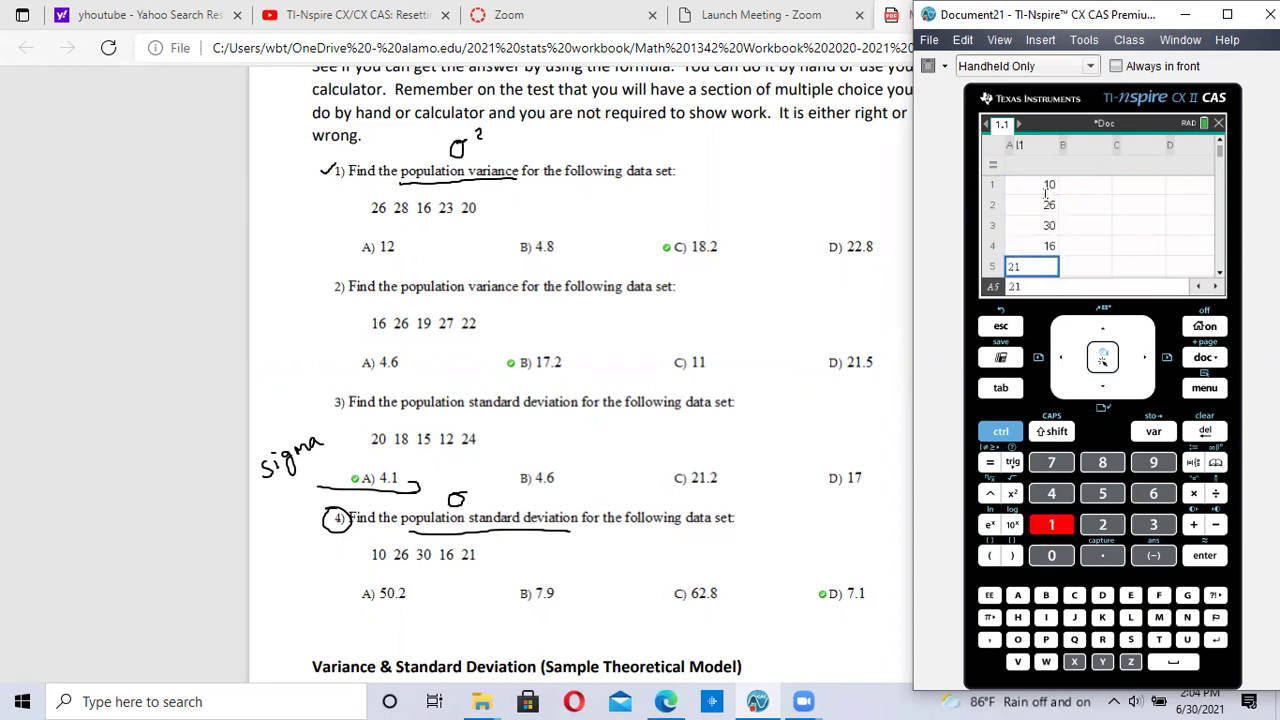
key(Right)
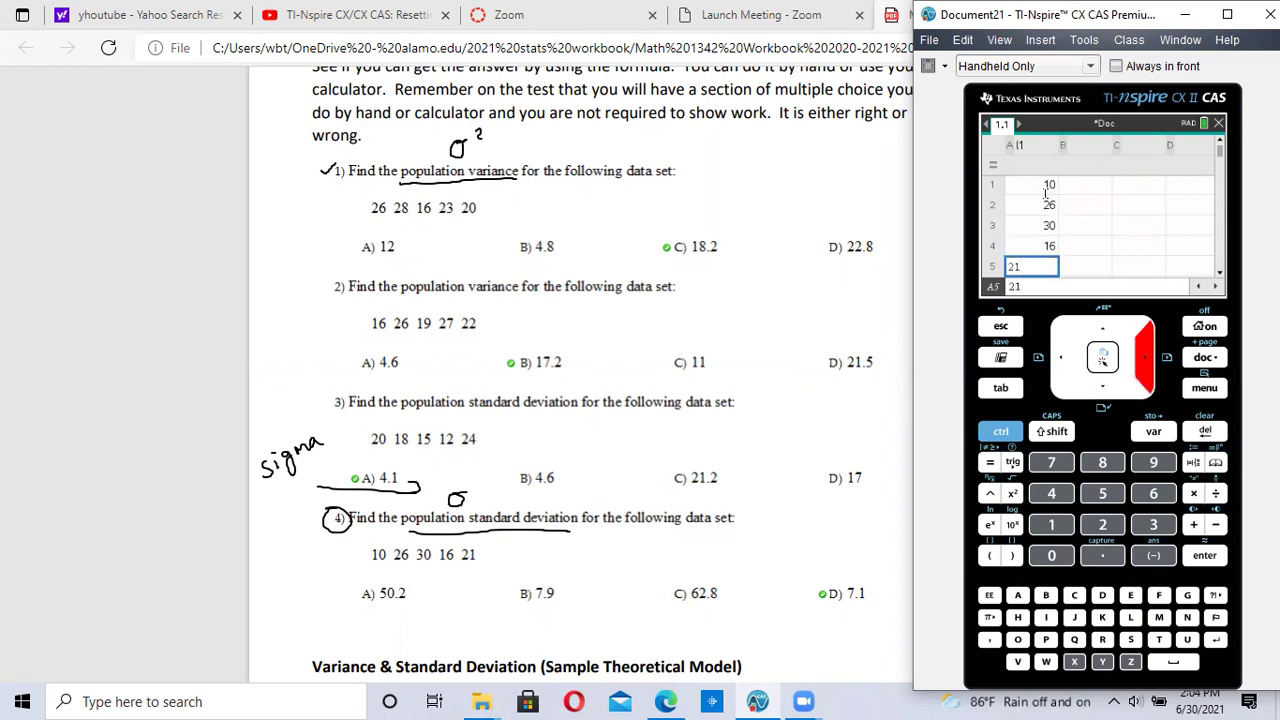
click(1218, 287)
click(1218, 287)
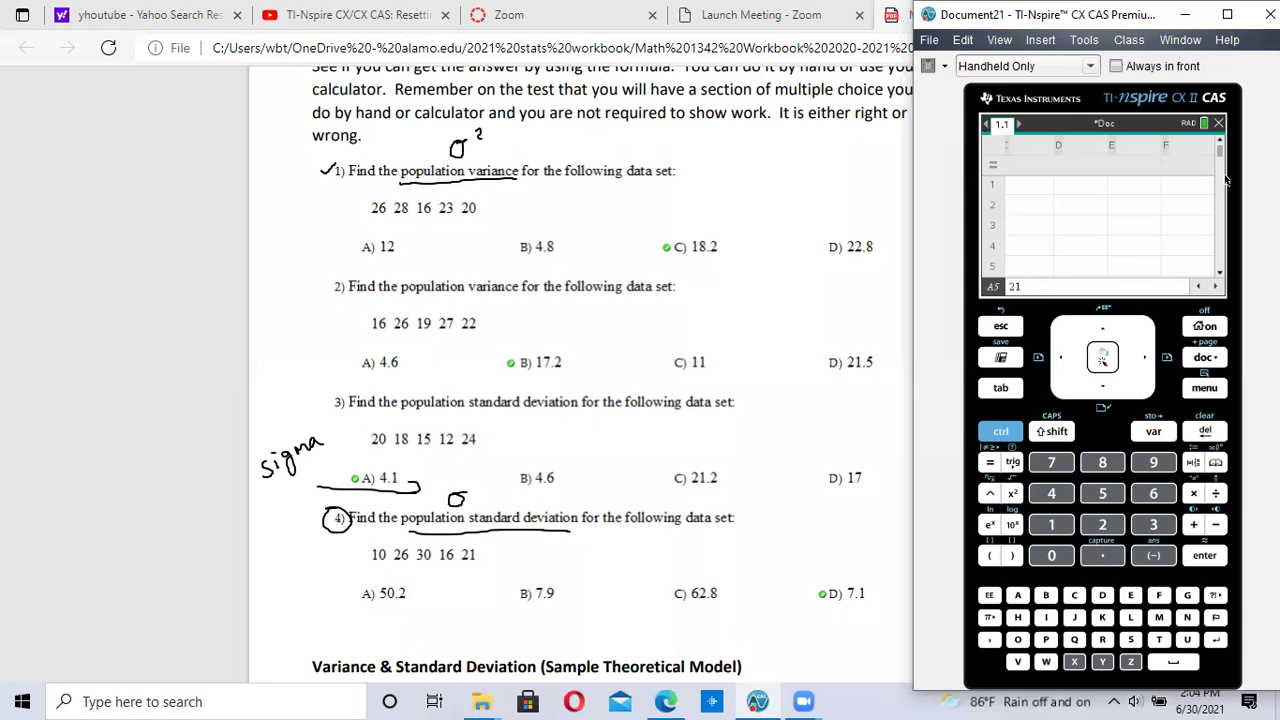
click(1198, 288)
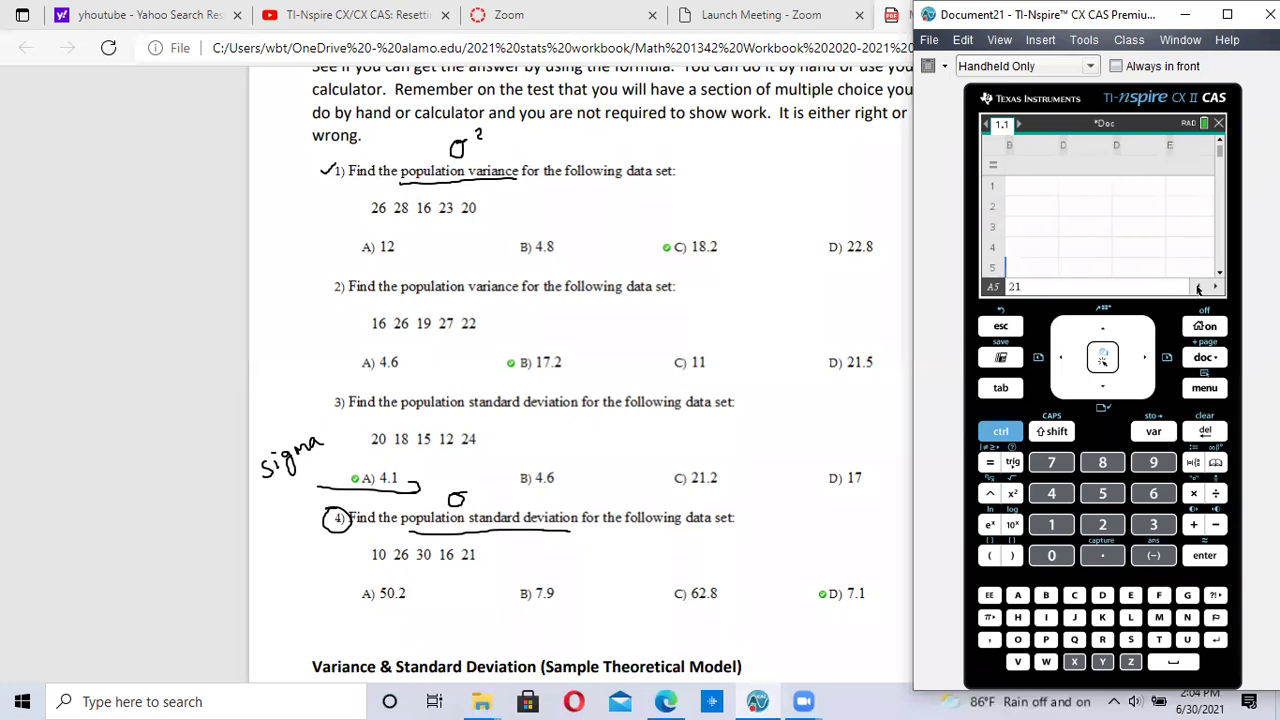
Run One-Variable Statistics from cell C1 for one list, with l1 as the X1 List and d[] as the first result column.
click(1147, 206)
click(1133, 187)
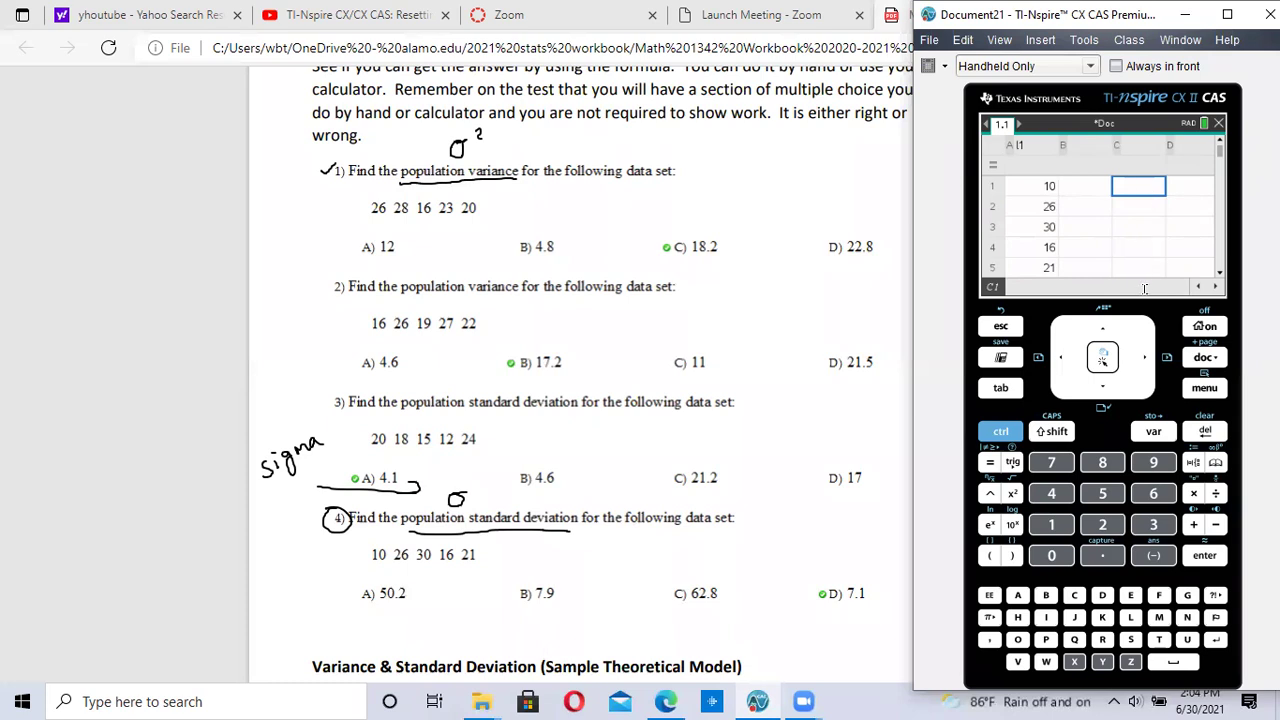
click(1206, 389)
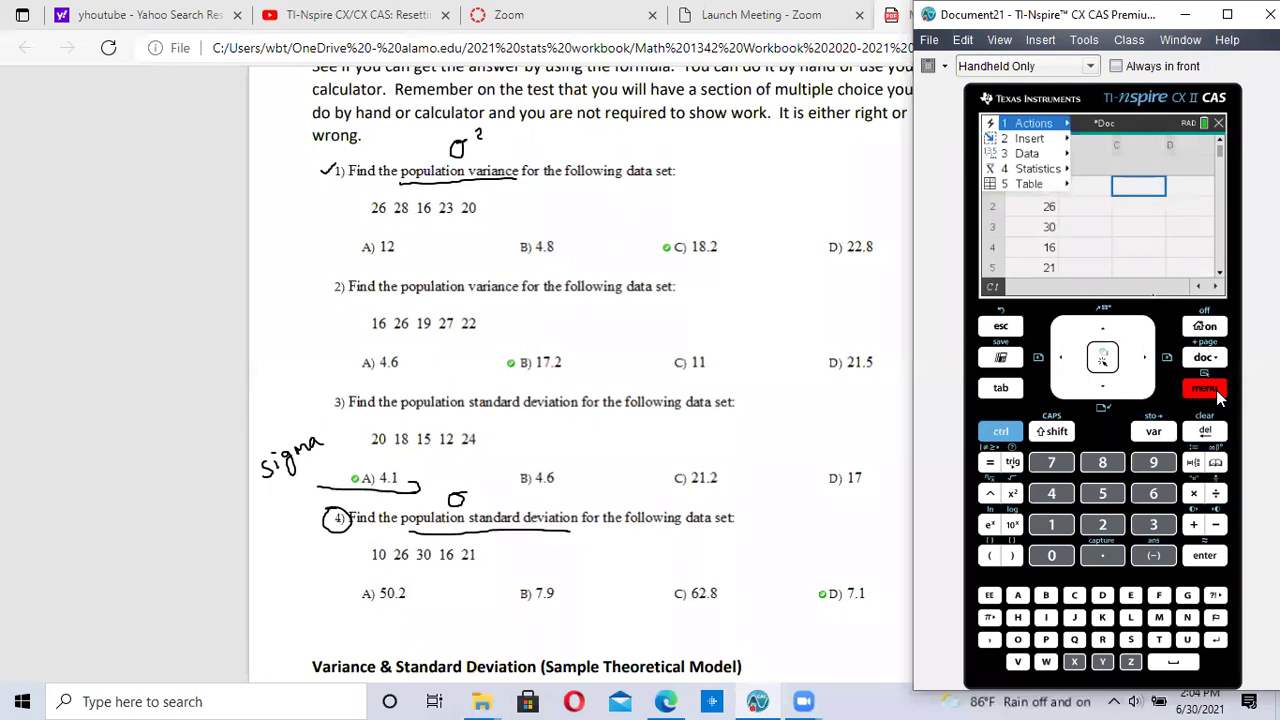
click(1043, 172)
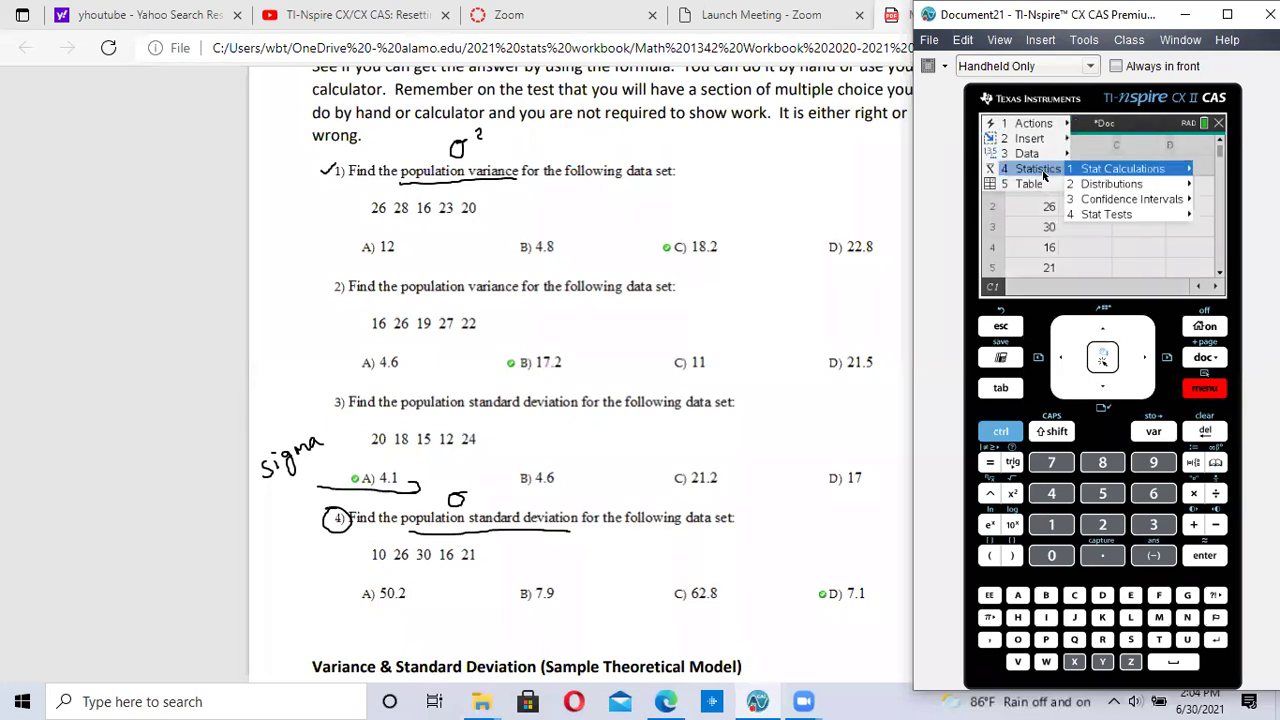
click(1098, 170)
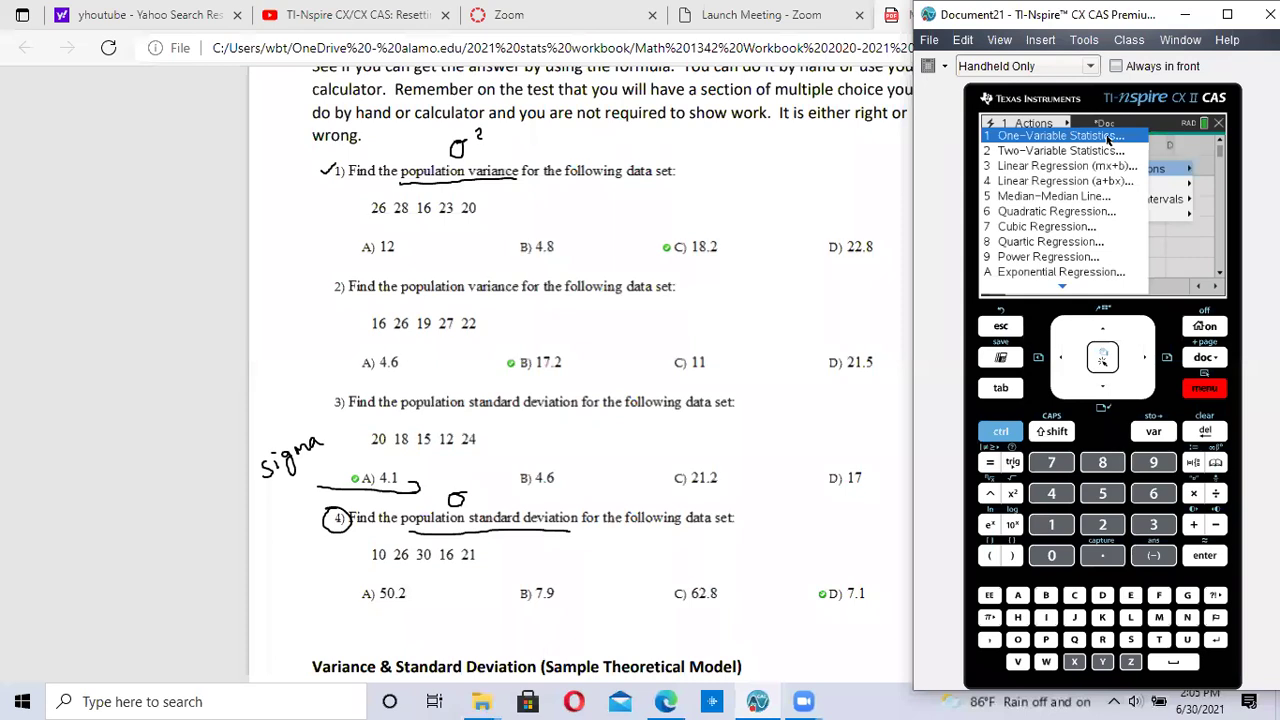
click(1107, 138)
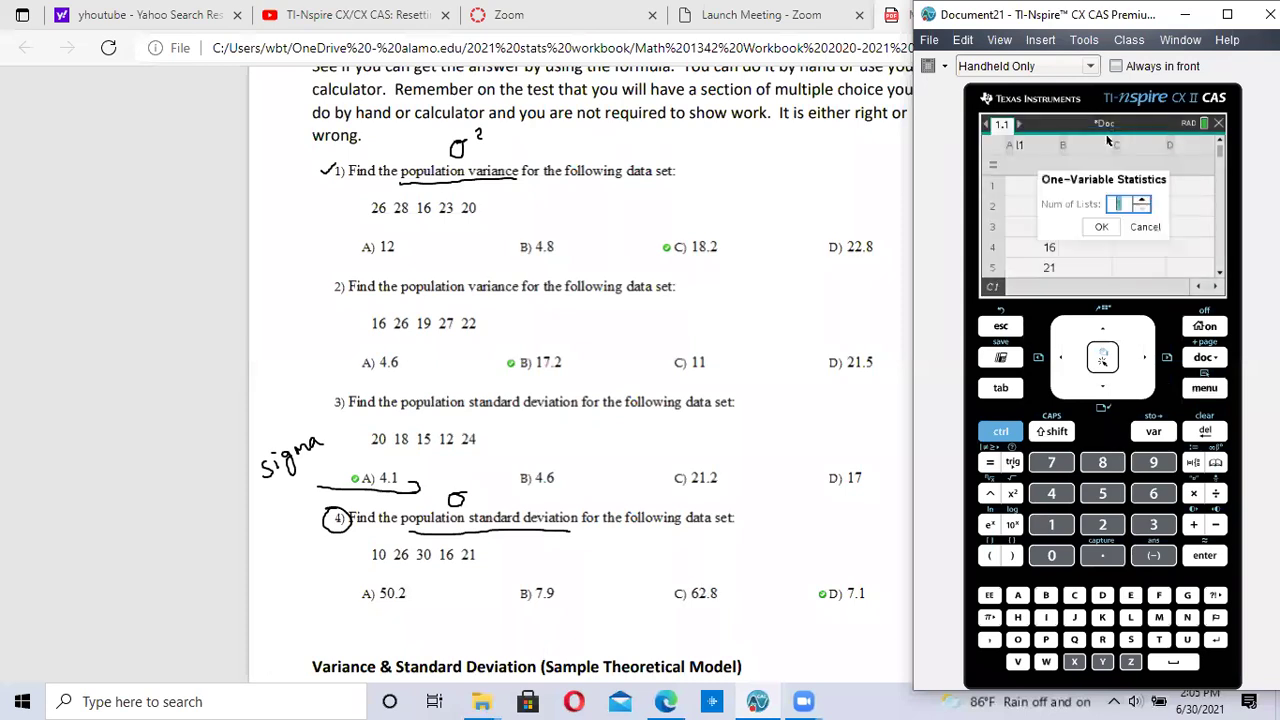
click(1102, 228)
click(1102, 228)
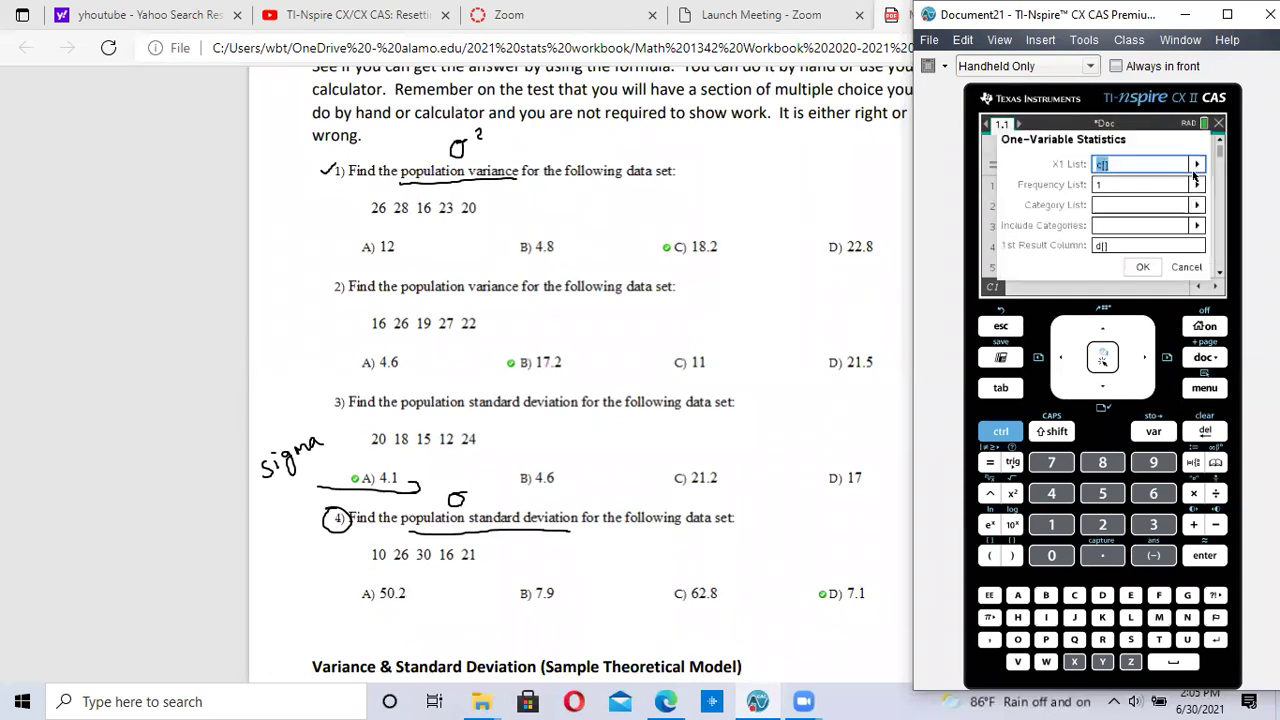
click(1196, 165)
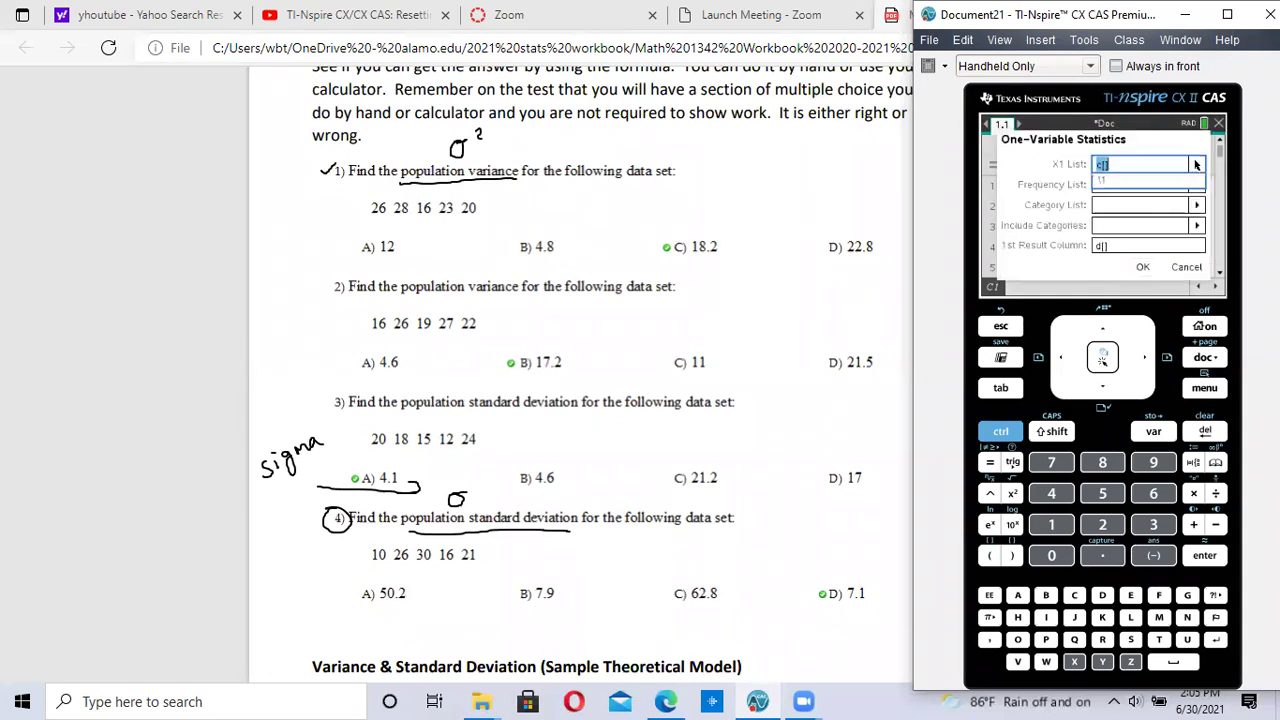
click(1125, 180)
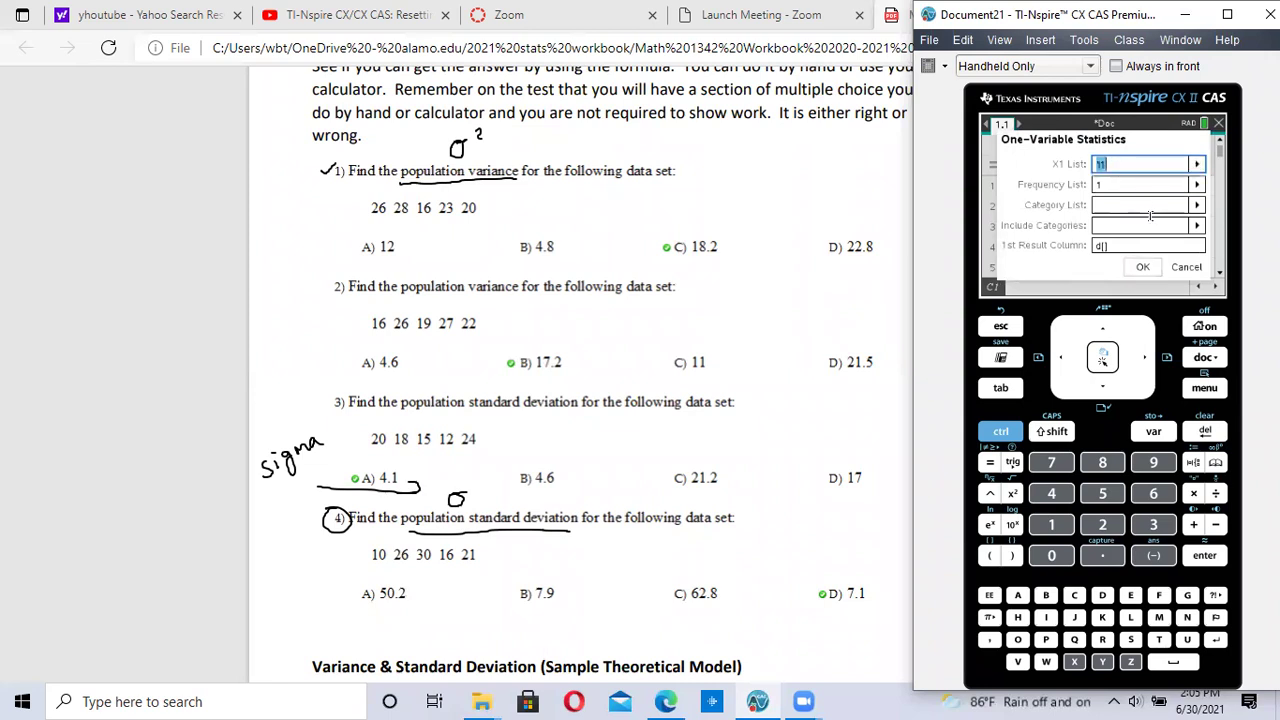
click(1143, 268)
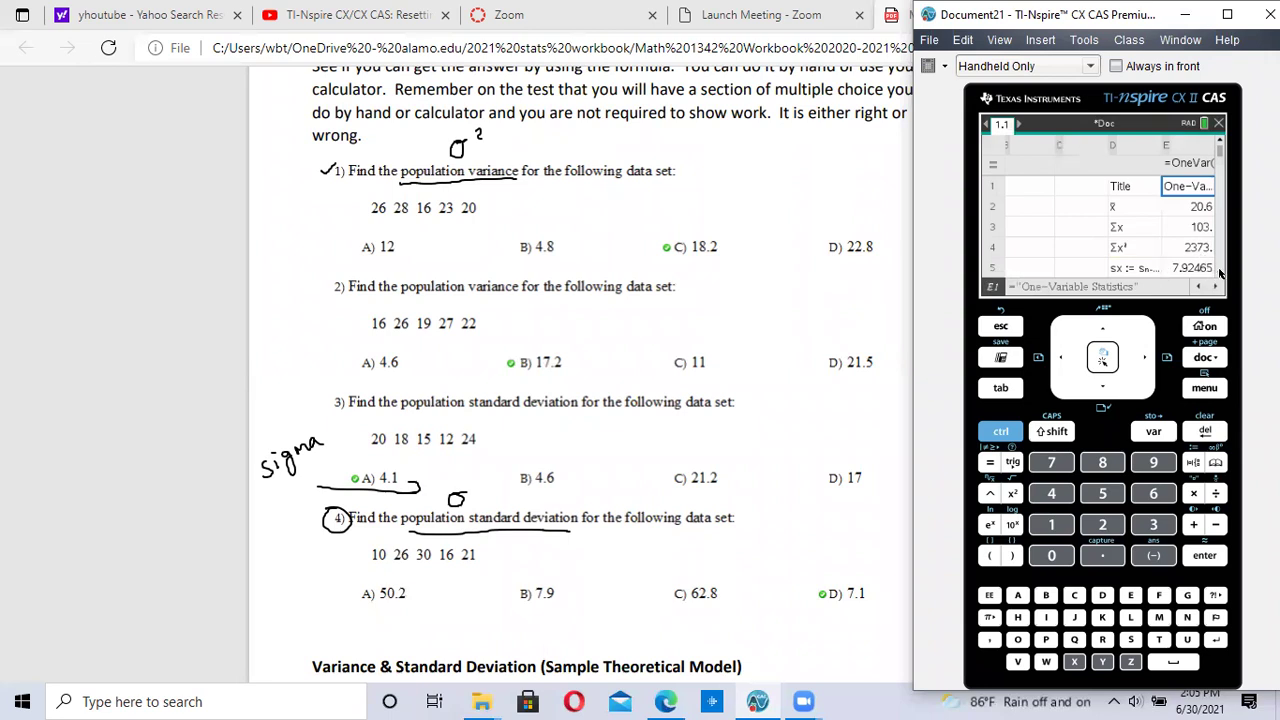
Box answer D) 7.1 of problem 4 with an arrow above it, and box problem 1's number with an arrow towards its data.
click(1219, 273)
click(1219, 273)
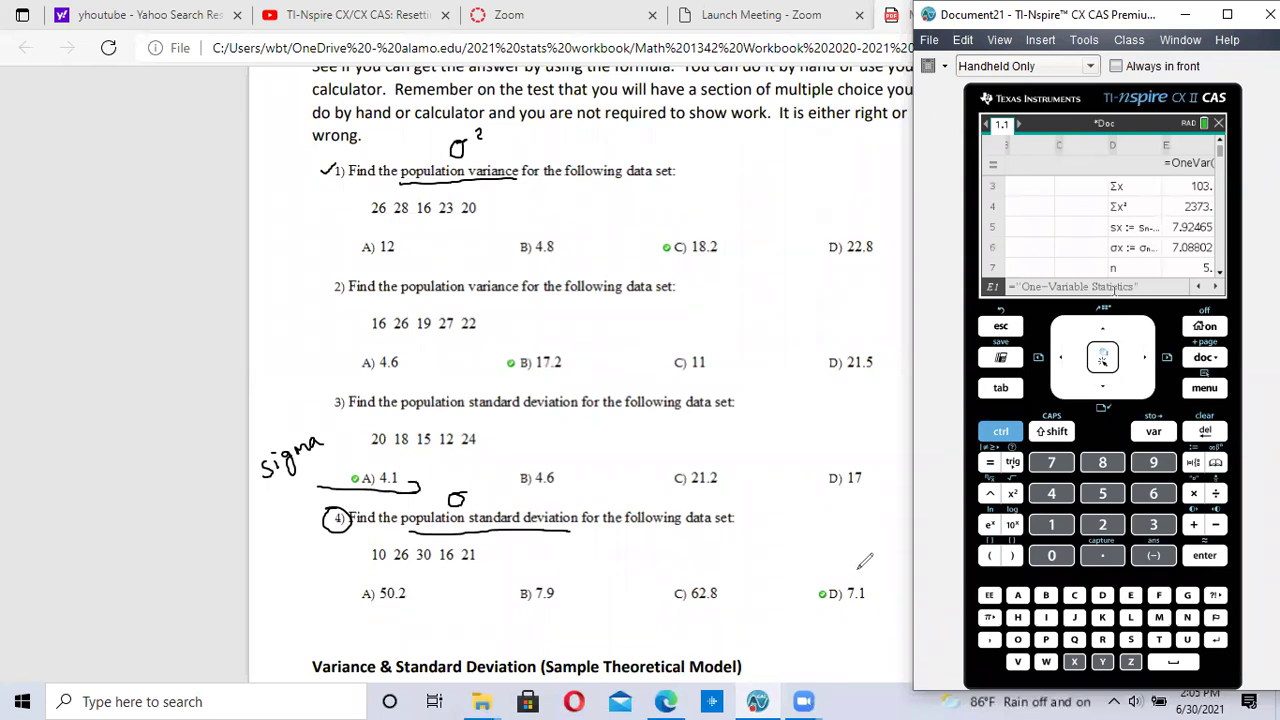
mouse_move(870, 572)
mouse_down()
mouse_move(852, 570)
mouse_move(860, 548)
mouse_up()
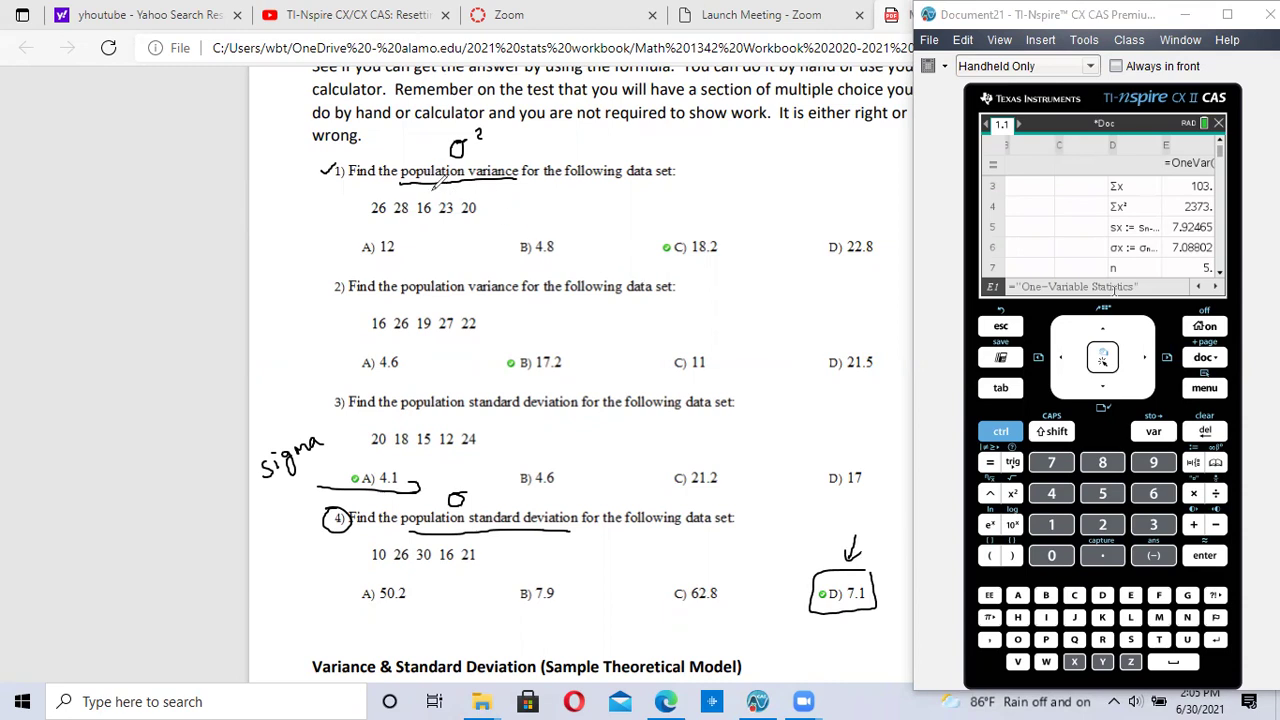
mouse_move(356, 146)
mouse_down()
mouse_move(325, 147)
mouse_move(319, 201)
mouse_move(356, 197)
mouse_move(352, 132)
mouse_up()
mouse_move(327, 218)
mouse_down()
mouse_move(342, 222)
mouse_move(320, 236)
mouse_up()
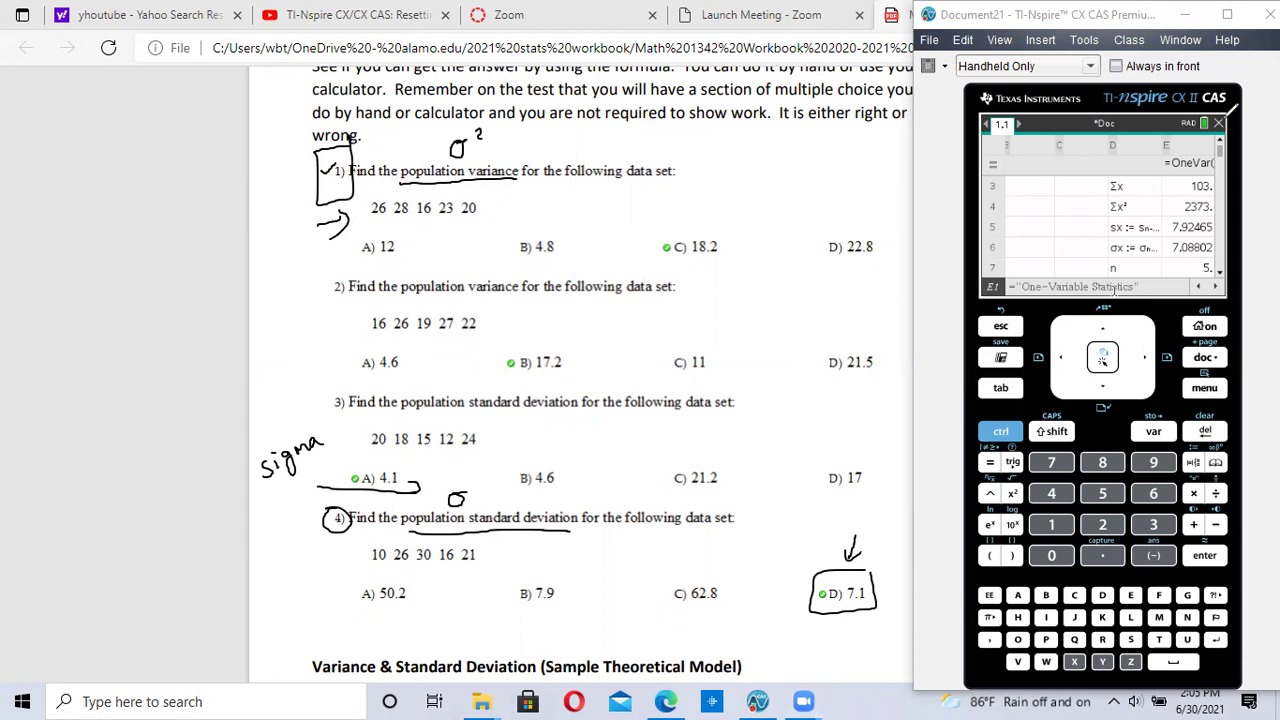
Discard the unsaved document, create a new Lists & Spreadsheet document and name column A l1.
click(1217, 125)
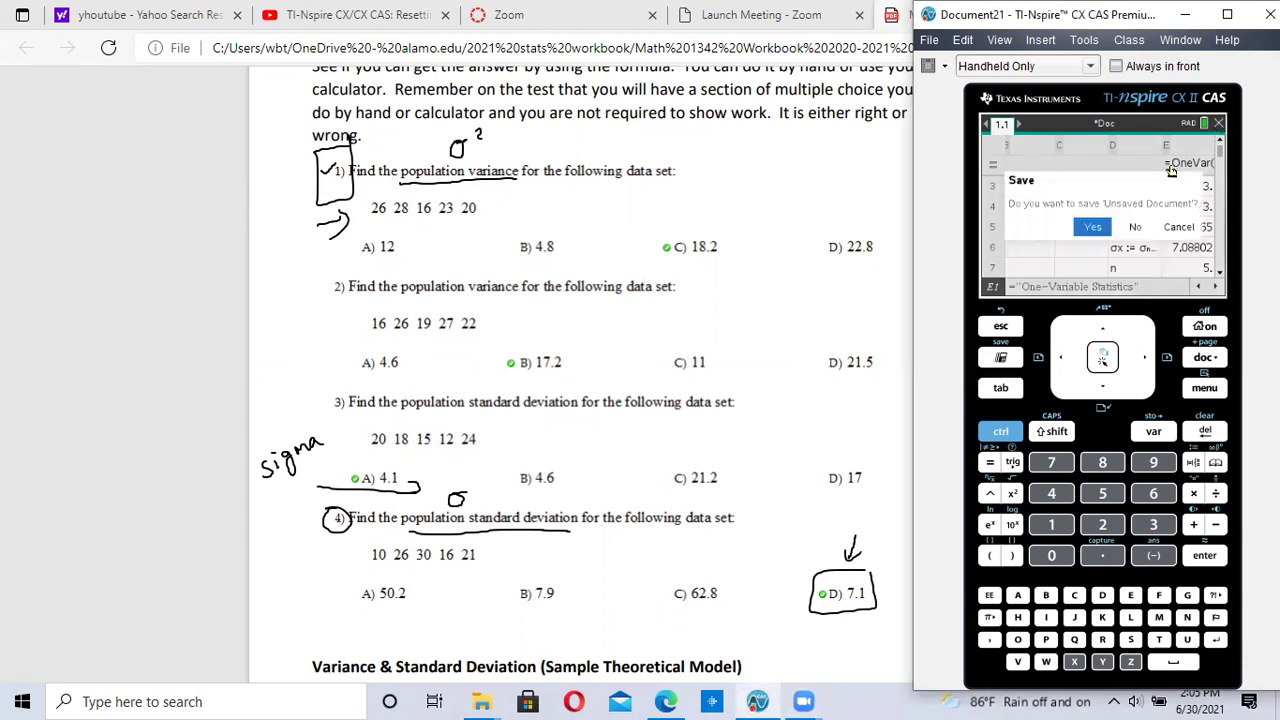
click(1135, 228)
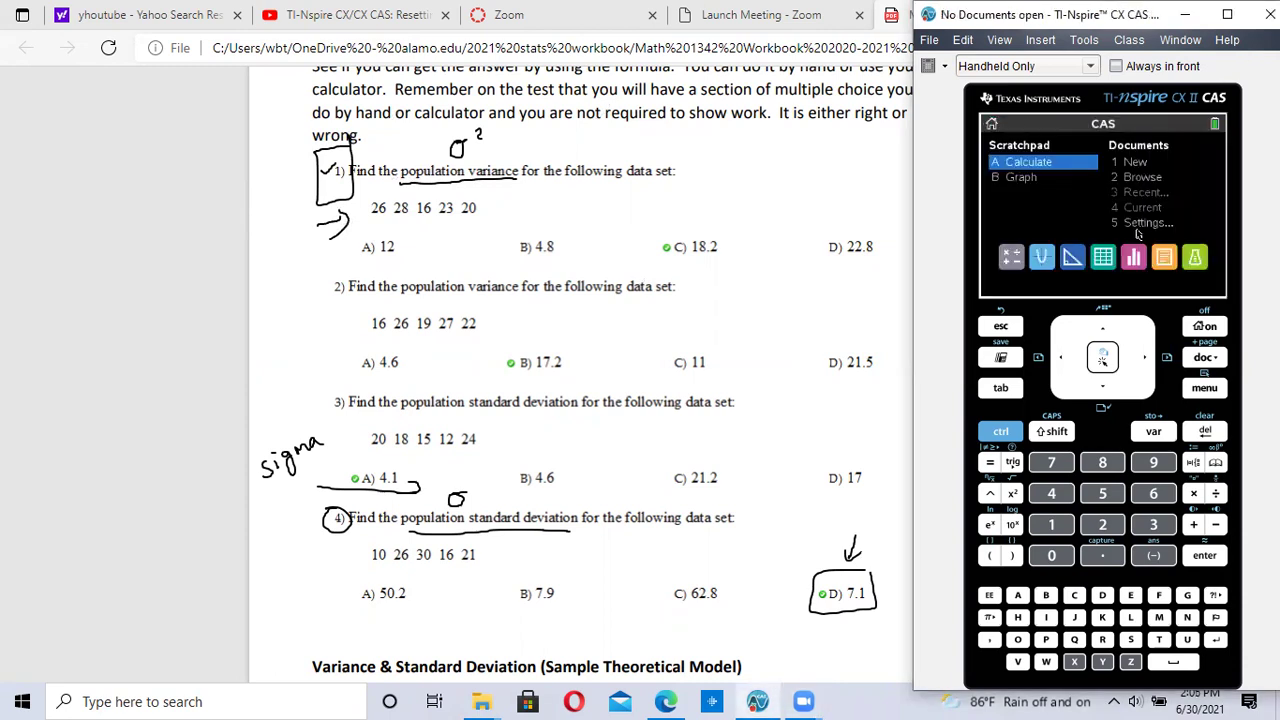
click(1138, 162)
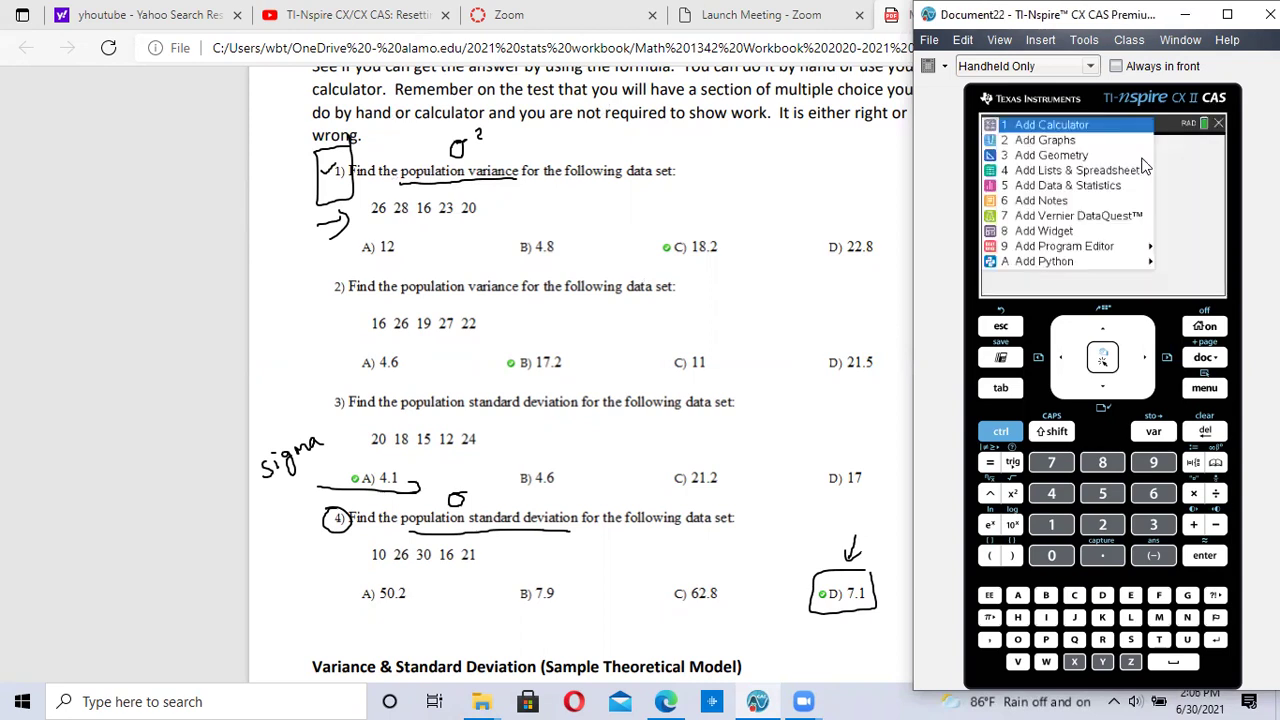
click(1085, 172)
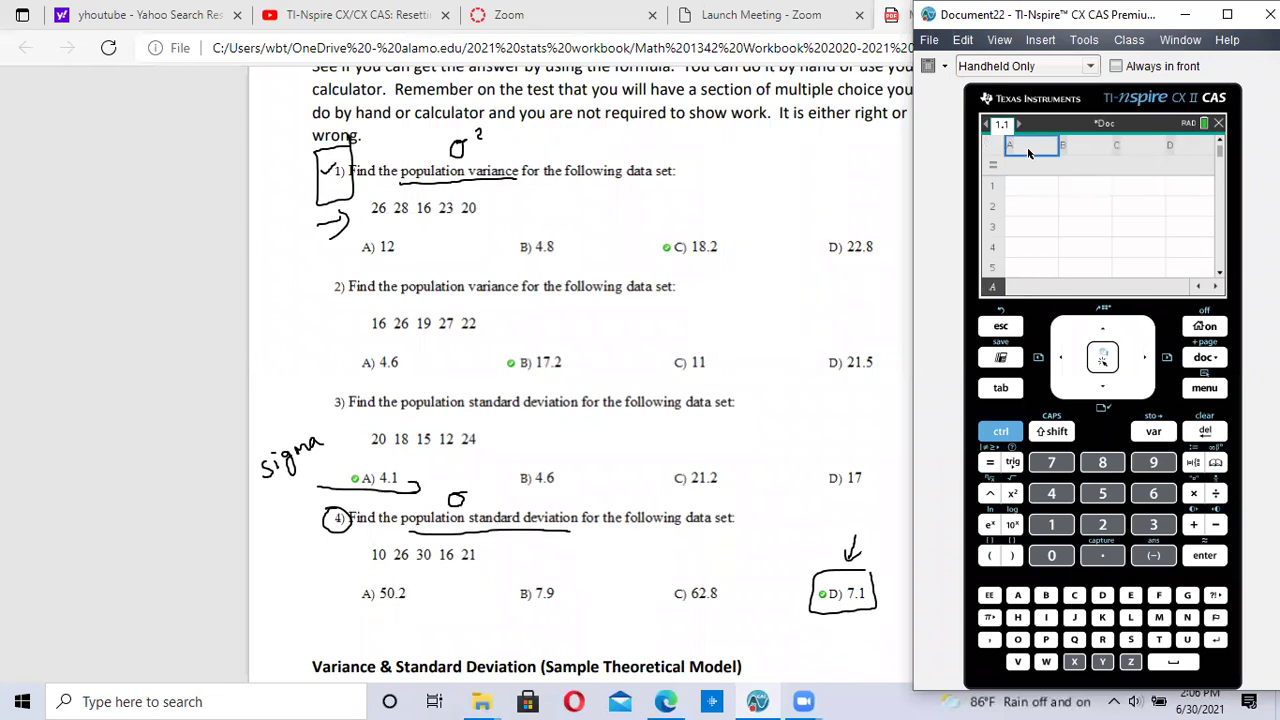
text(l1)
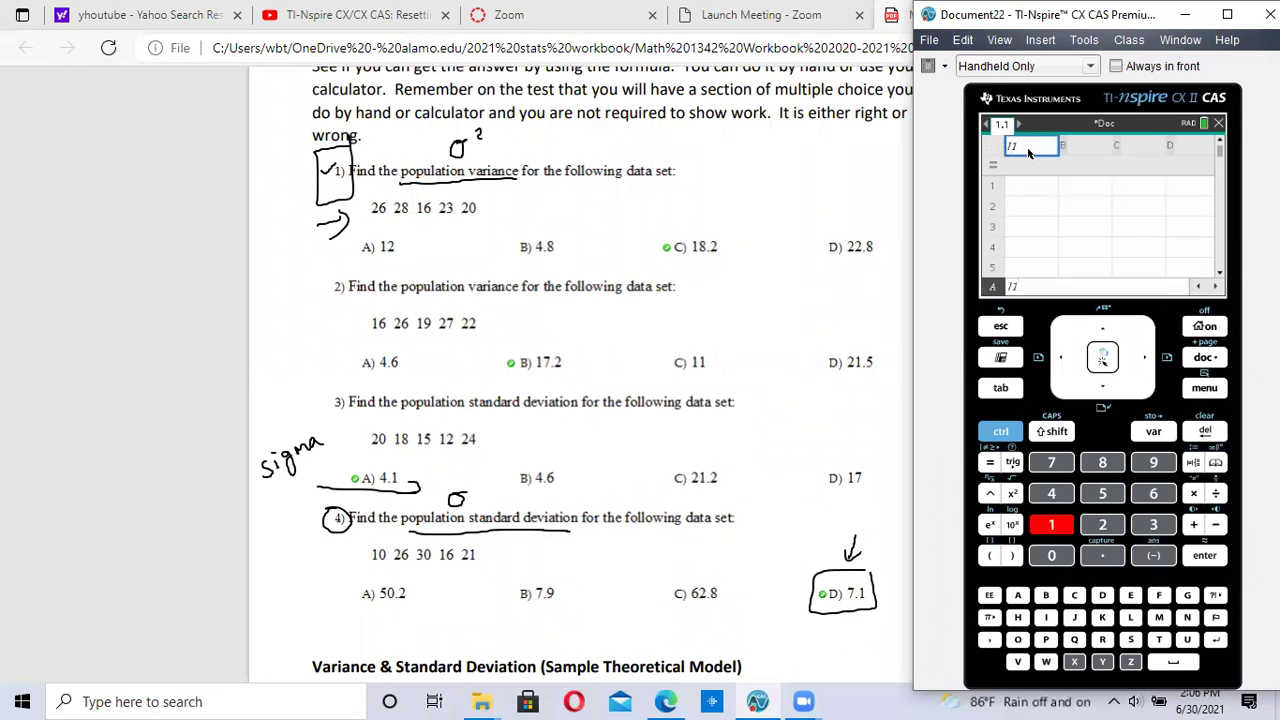
Enter the problem 1 data, 26, 28, 16, 23 and 20, down column A from row 1.
click(1026, 189)
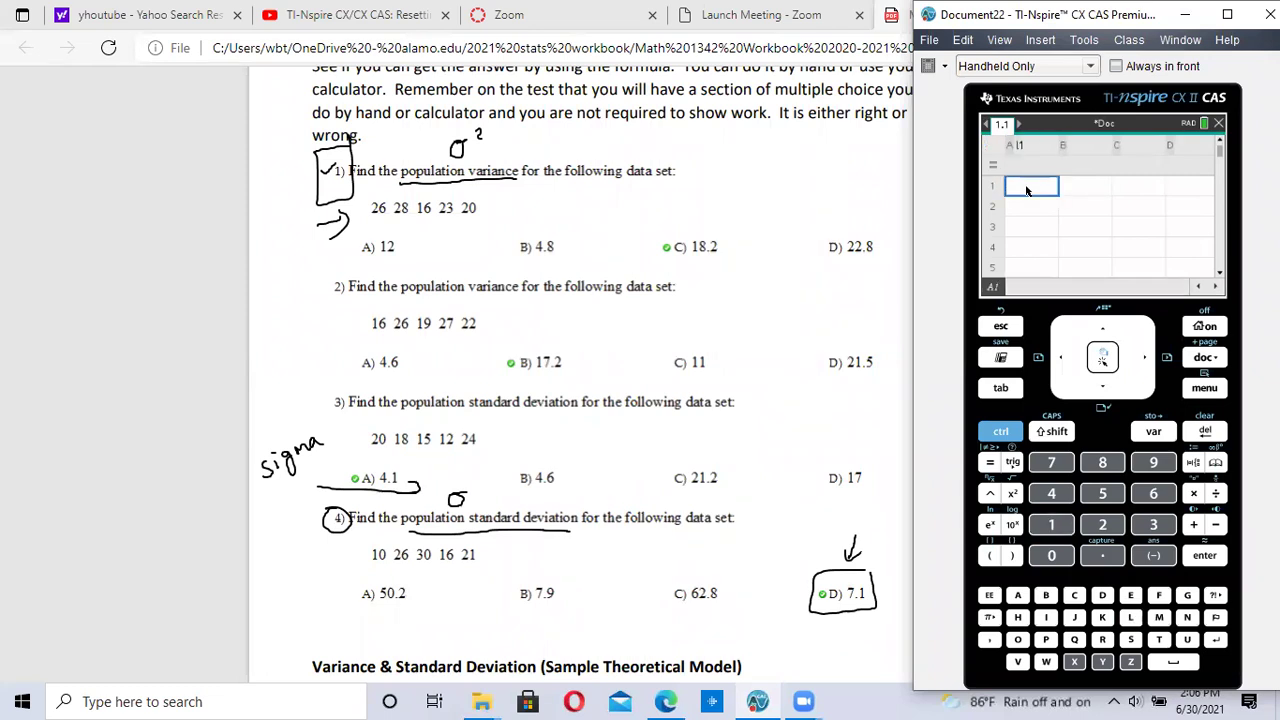
text(26)
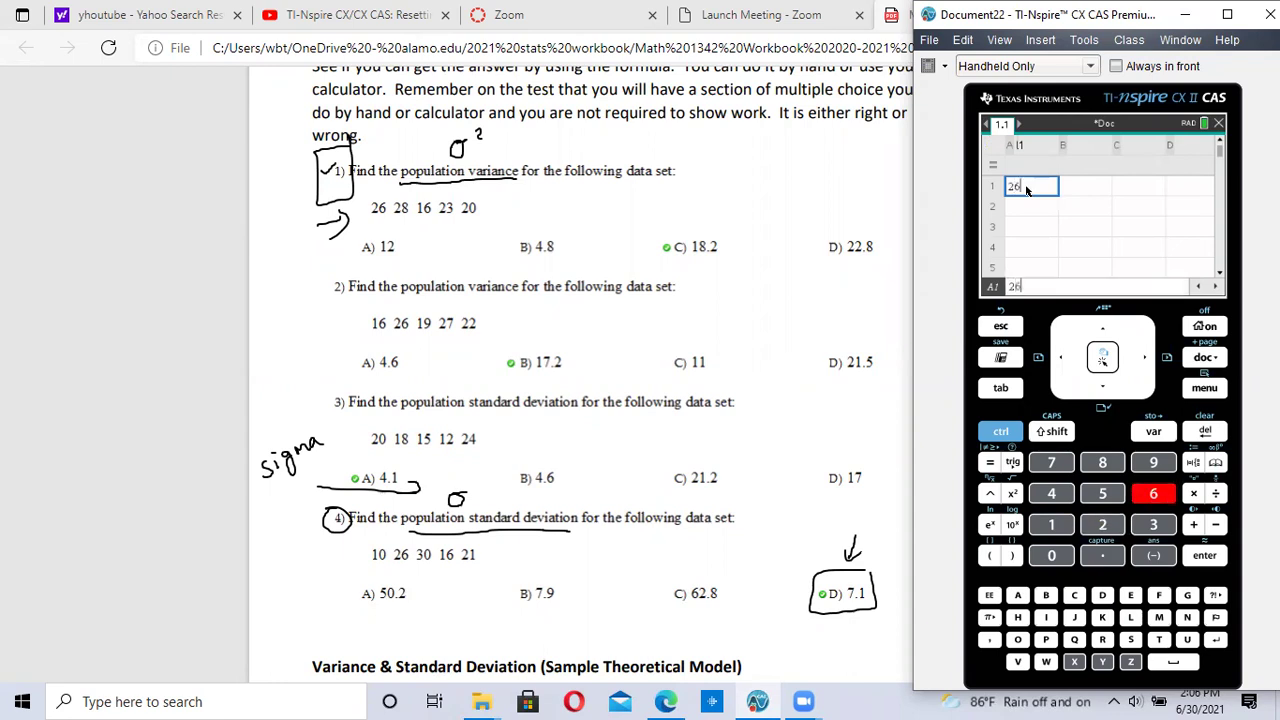
key(Down)
text(28)
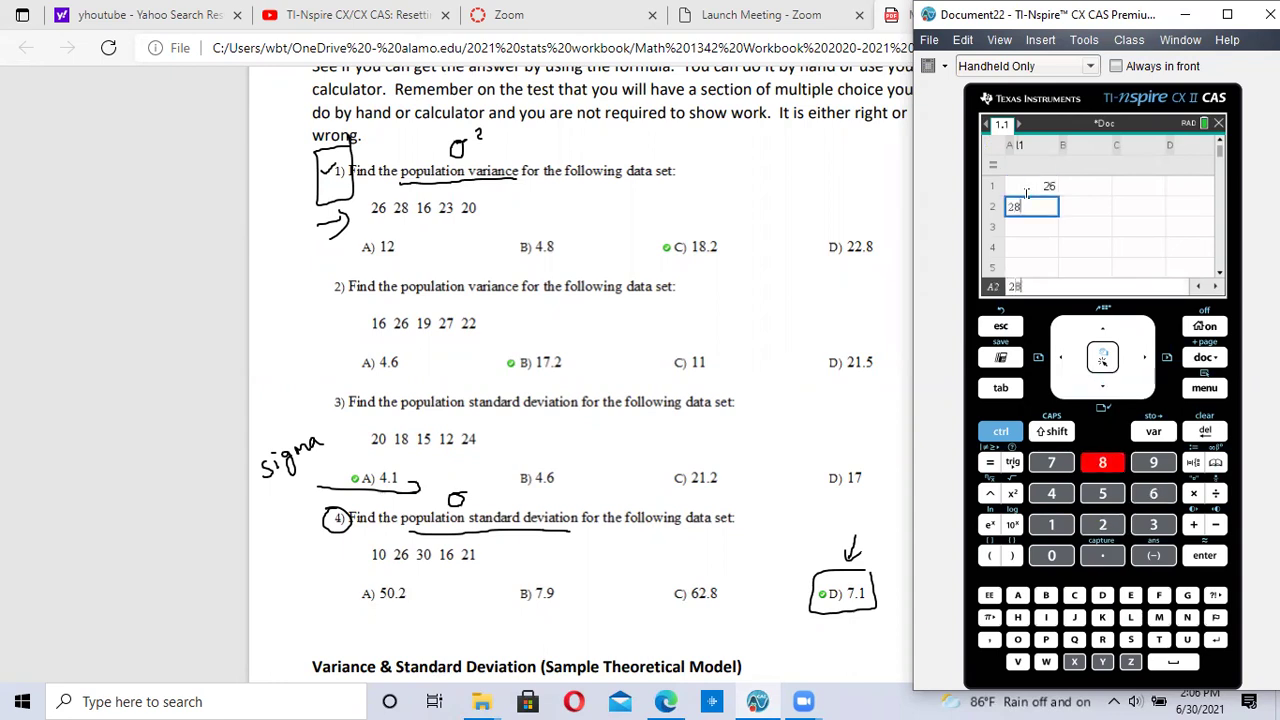
key(Down)
text(16)
key(Down)
text(23)
key(Down)
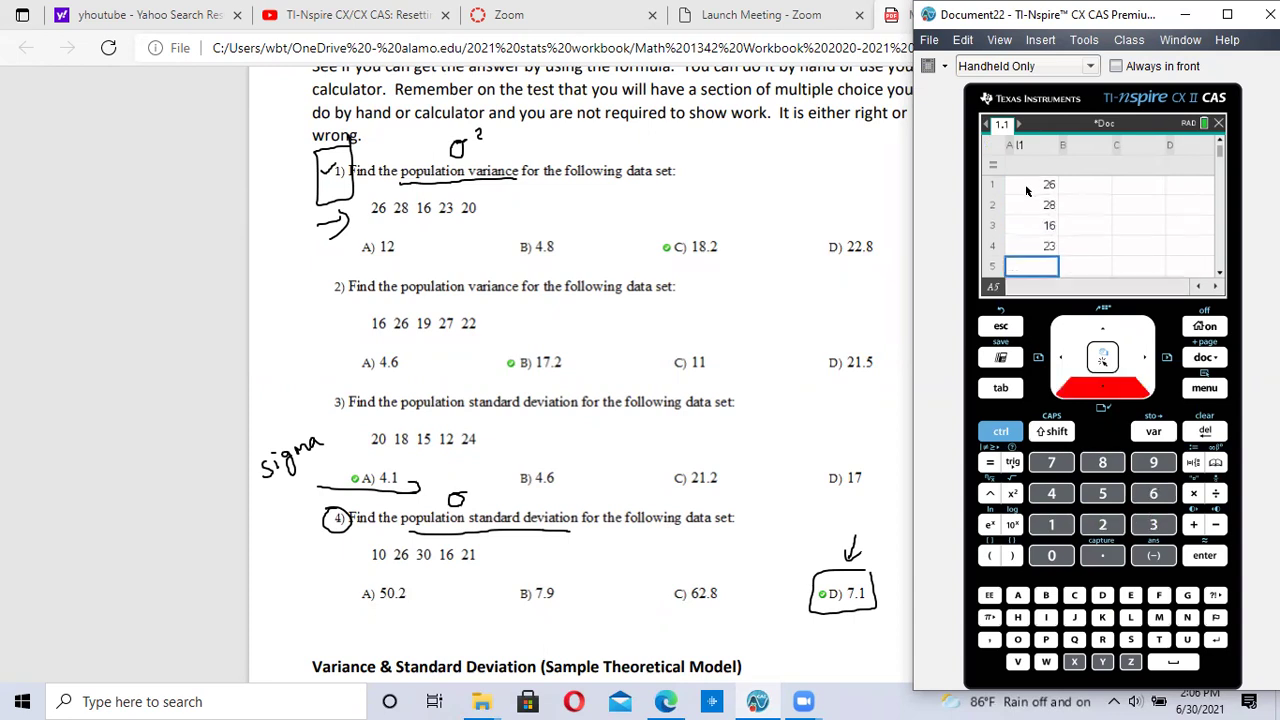
text(20)
key(Down)
Run One-Variable Statistics from cell C1 on problem 1's data for one list, with X1 List l1 and first result column d[].
click(1128, 186)
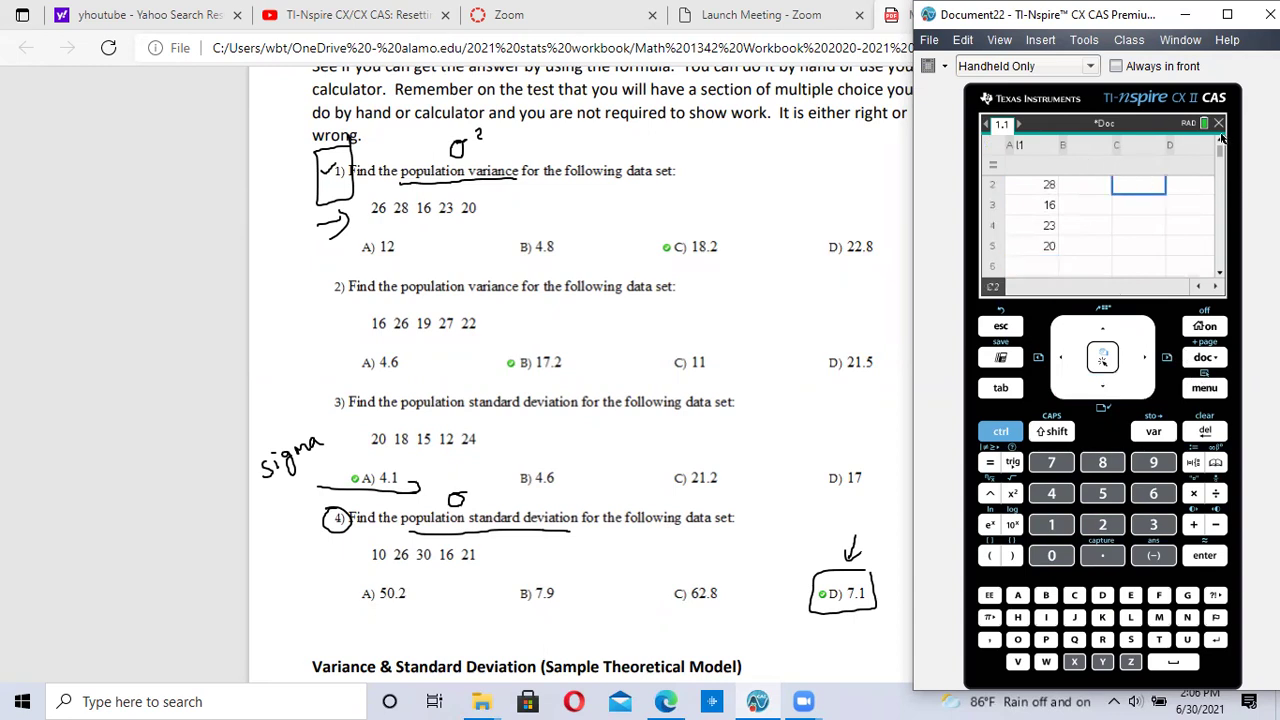
click(1220, 144)
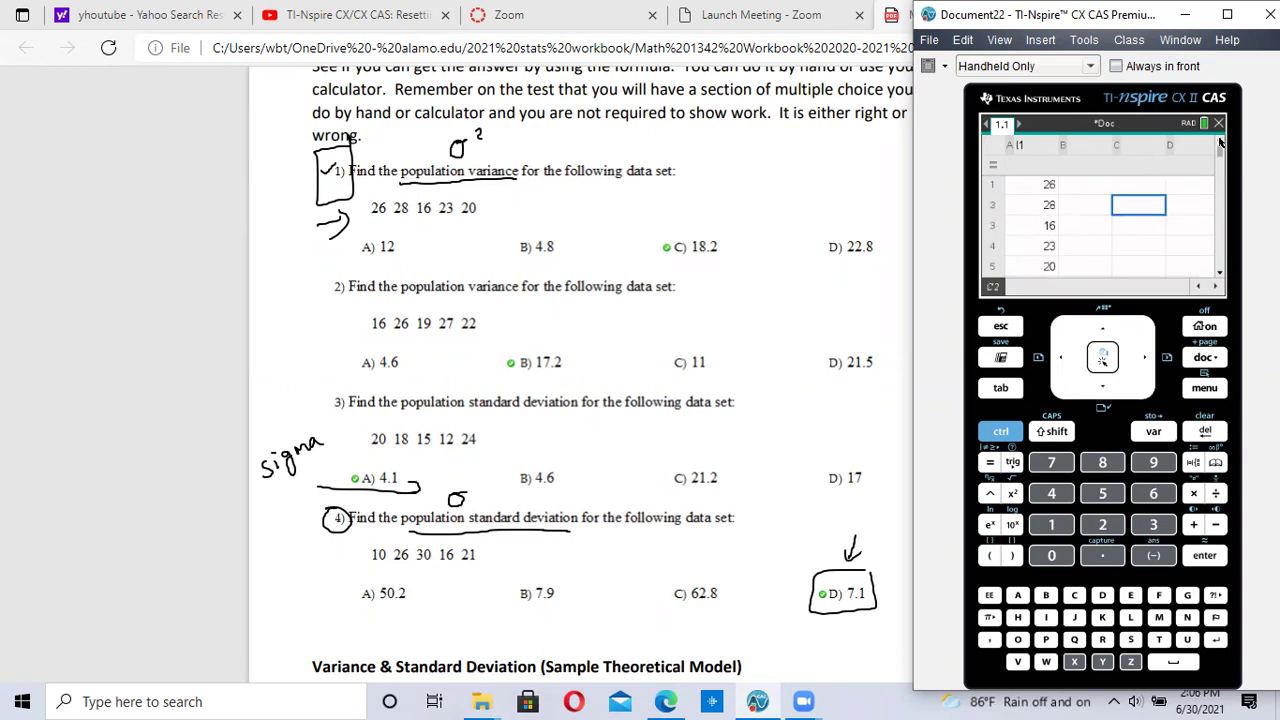
click(1124, 192)
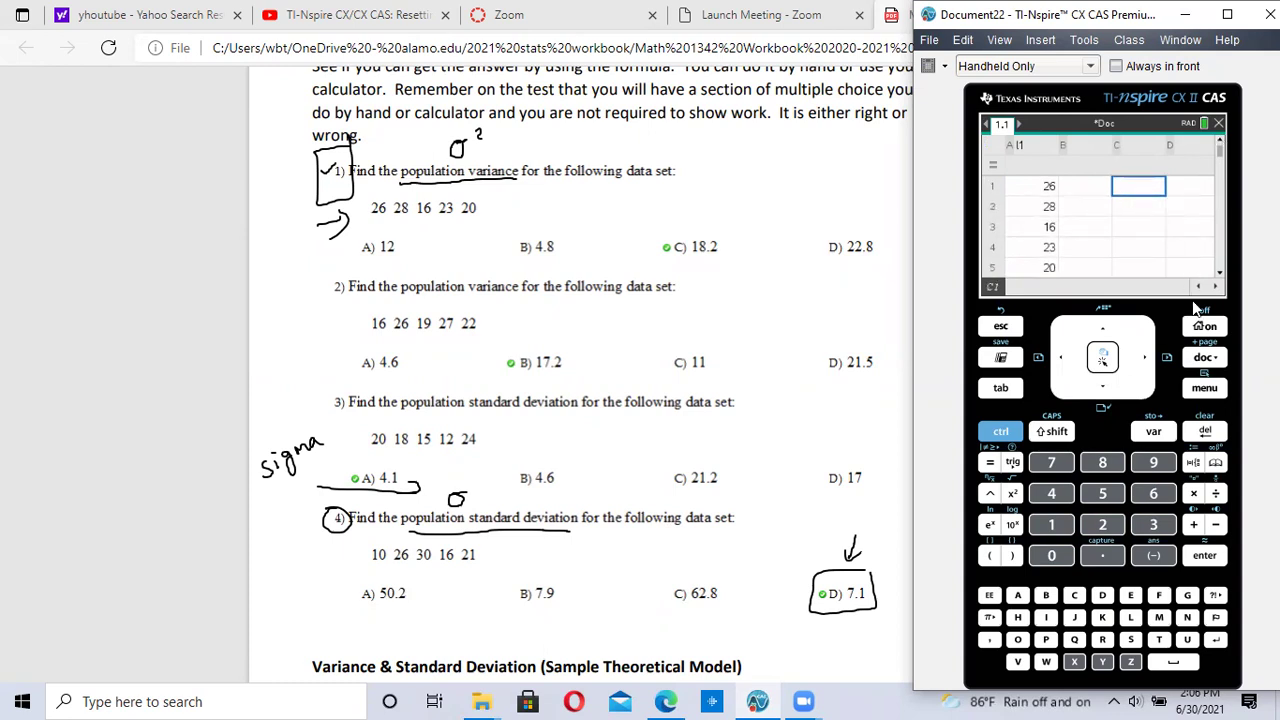
click(1204, 391)
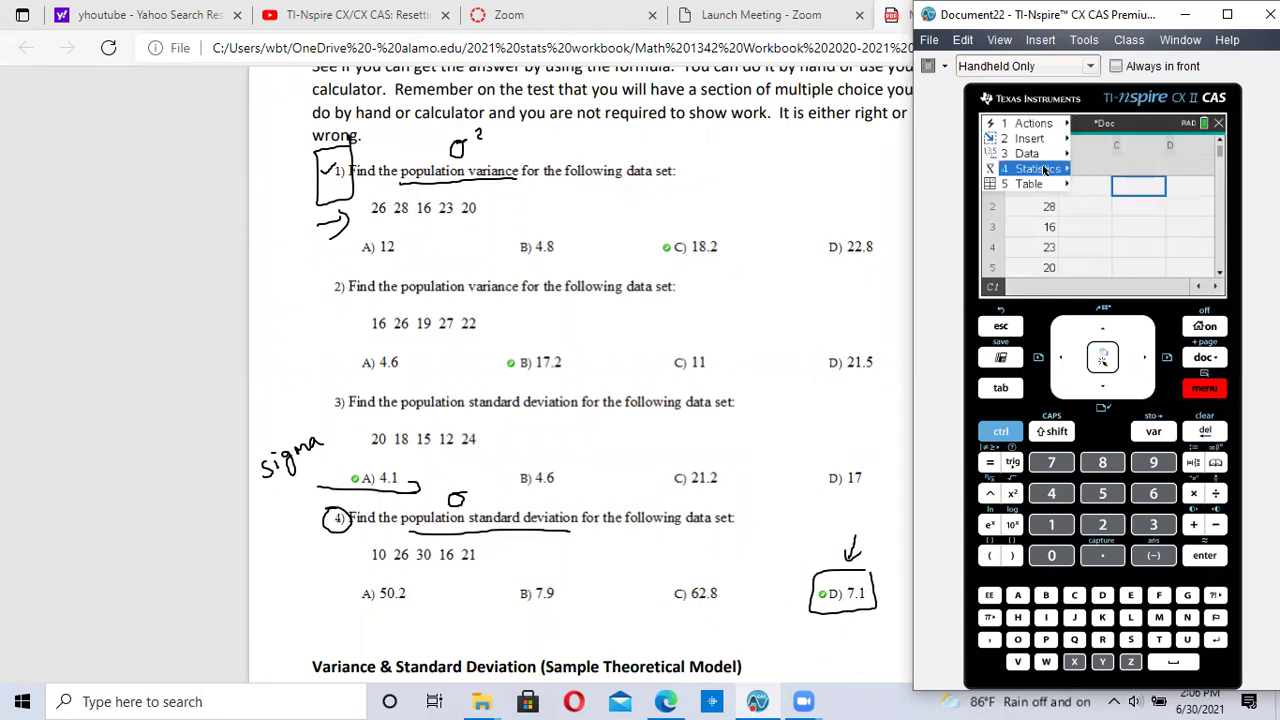
mouse_move(1044, 170)
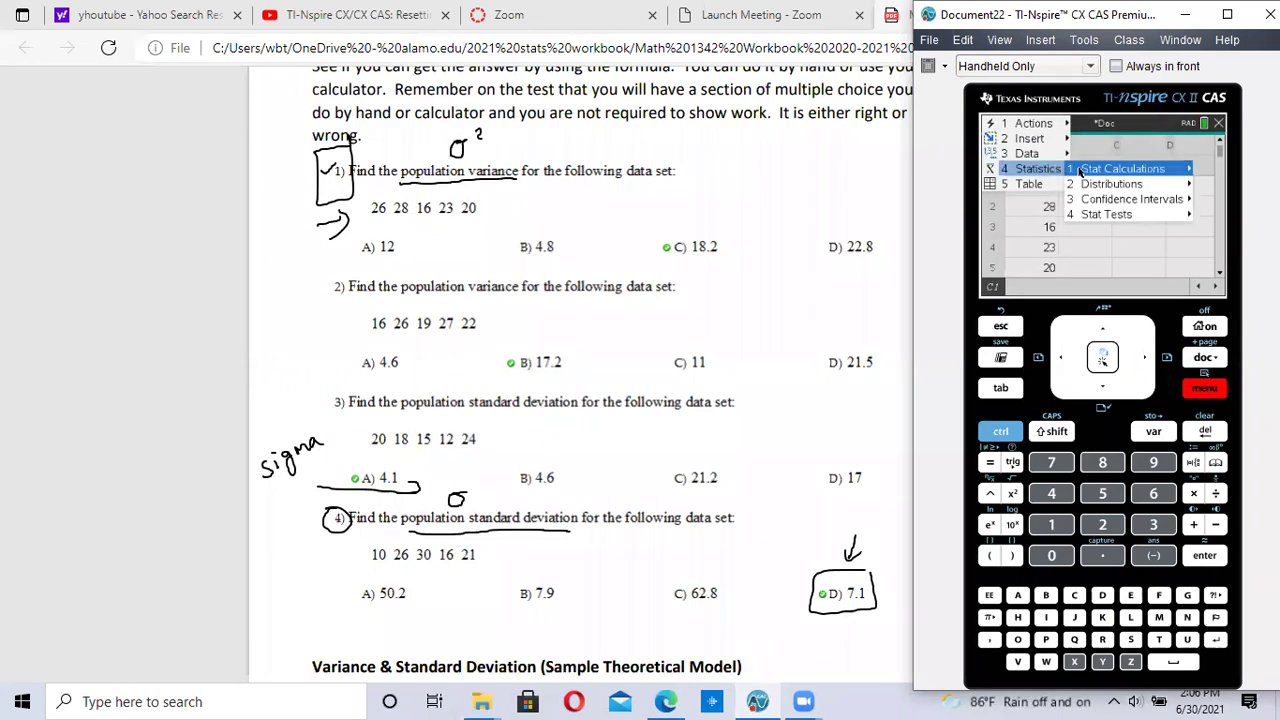
mouse_move(1106, 170)
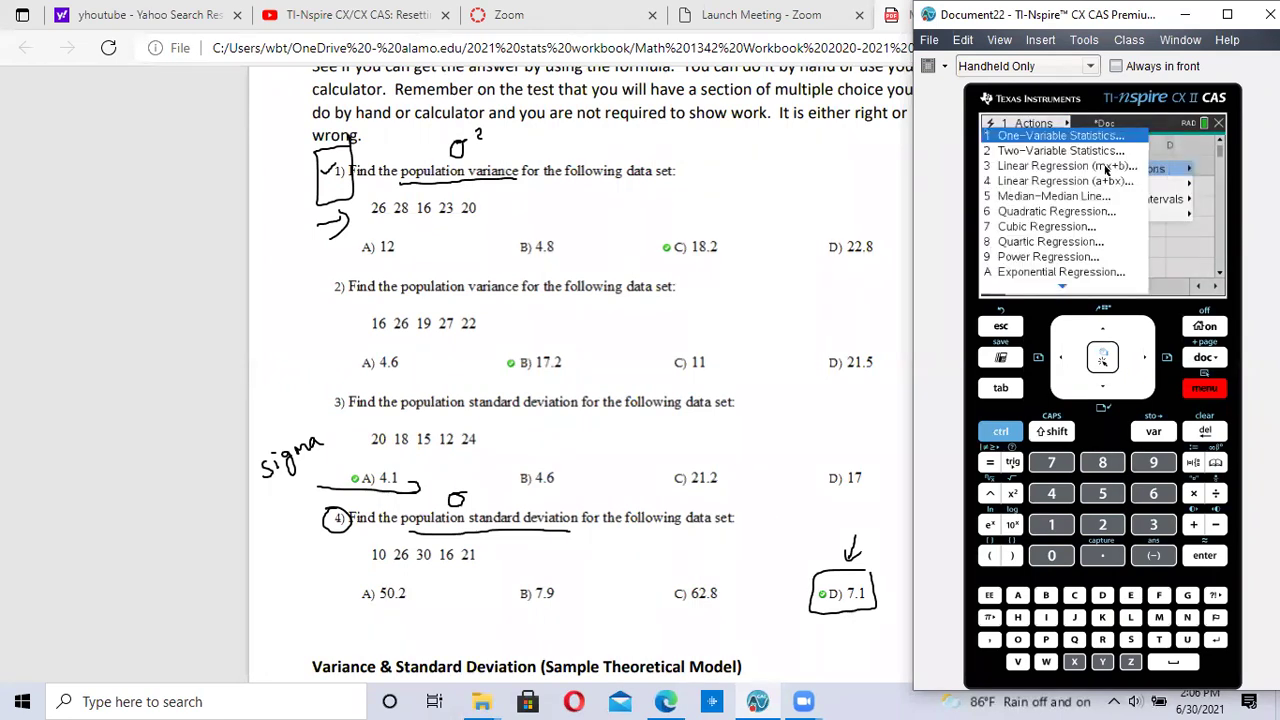
click(1113, 137)
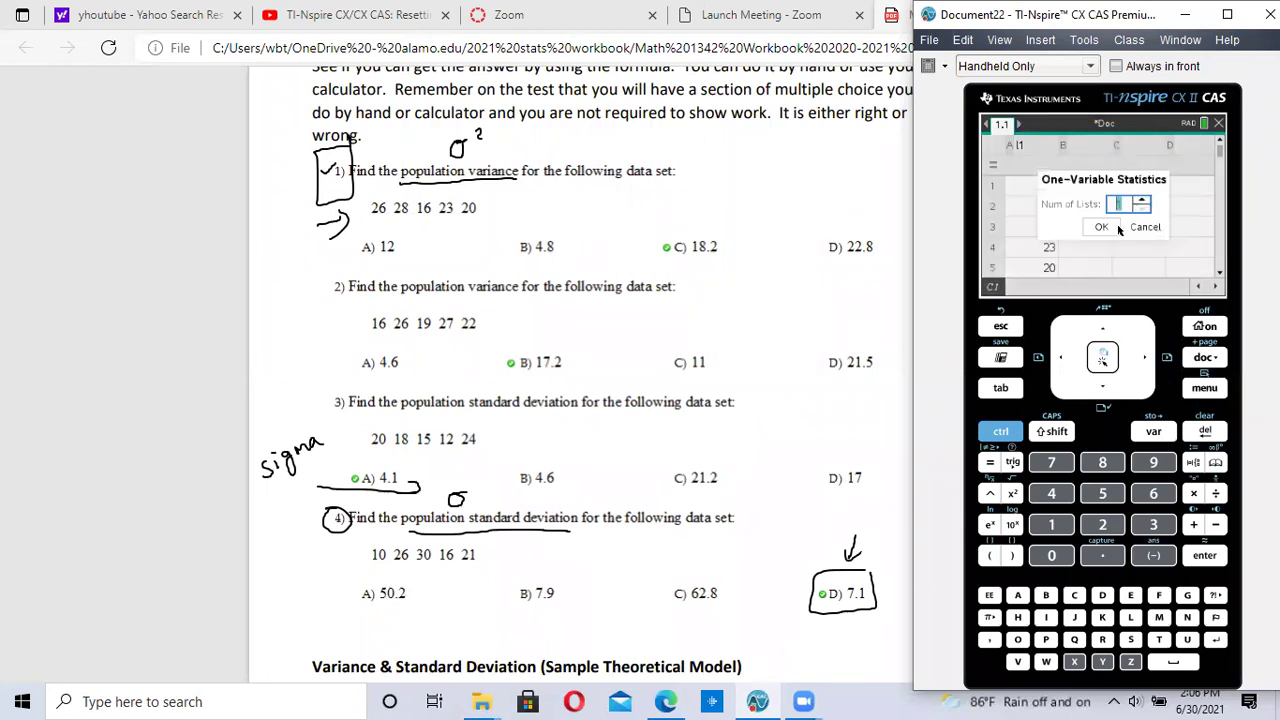
click(1101, 228)
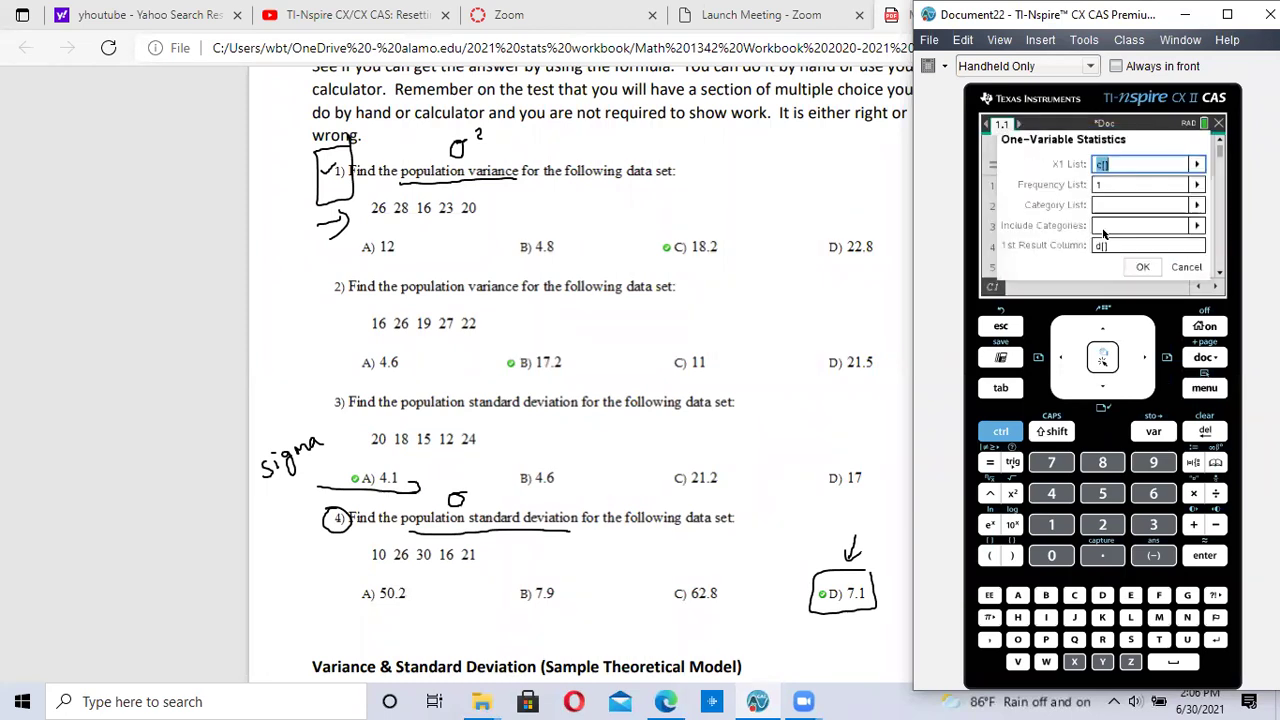
click(1199, 166)
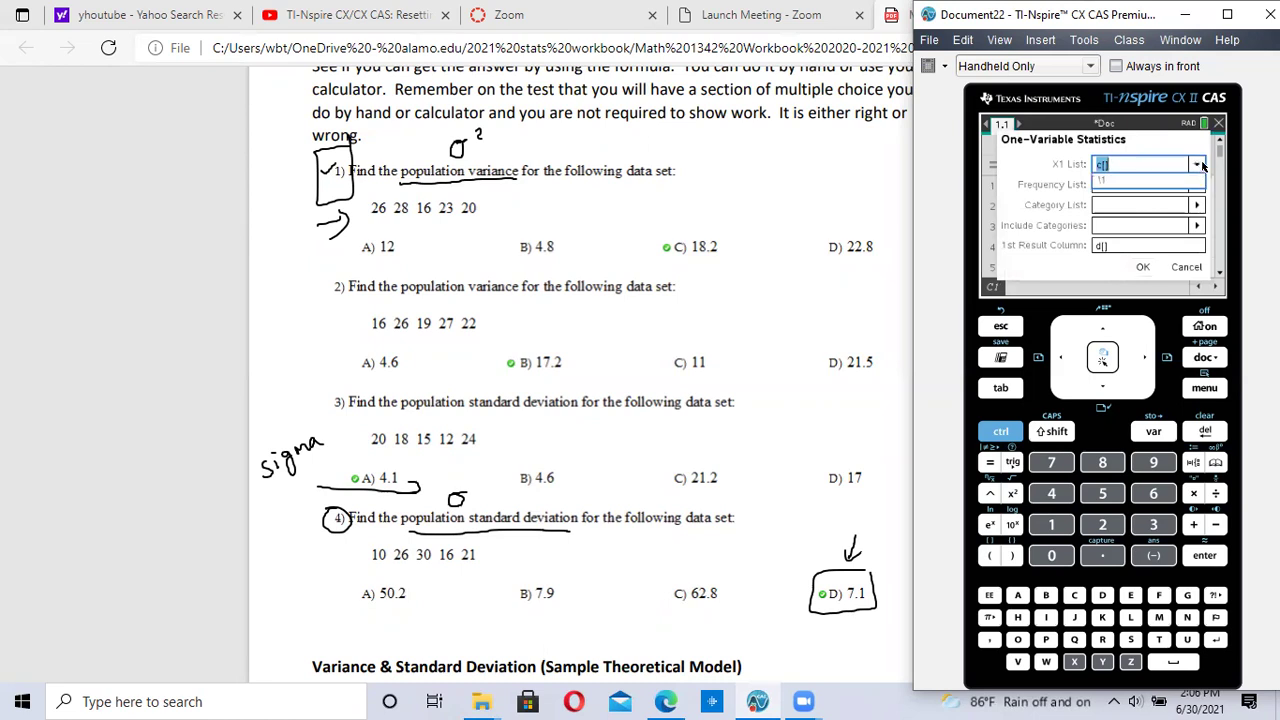
click(1124, 183)
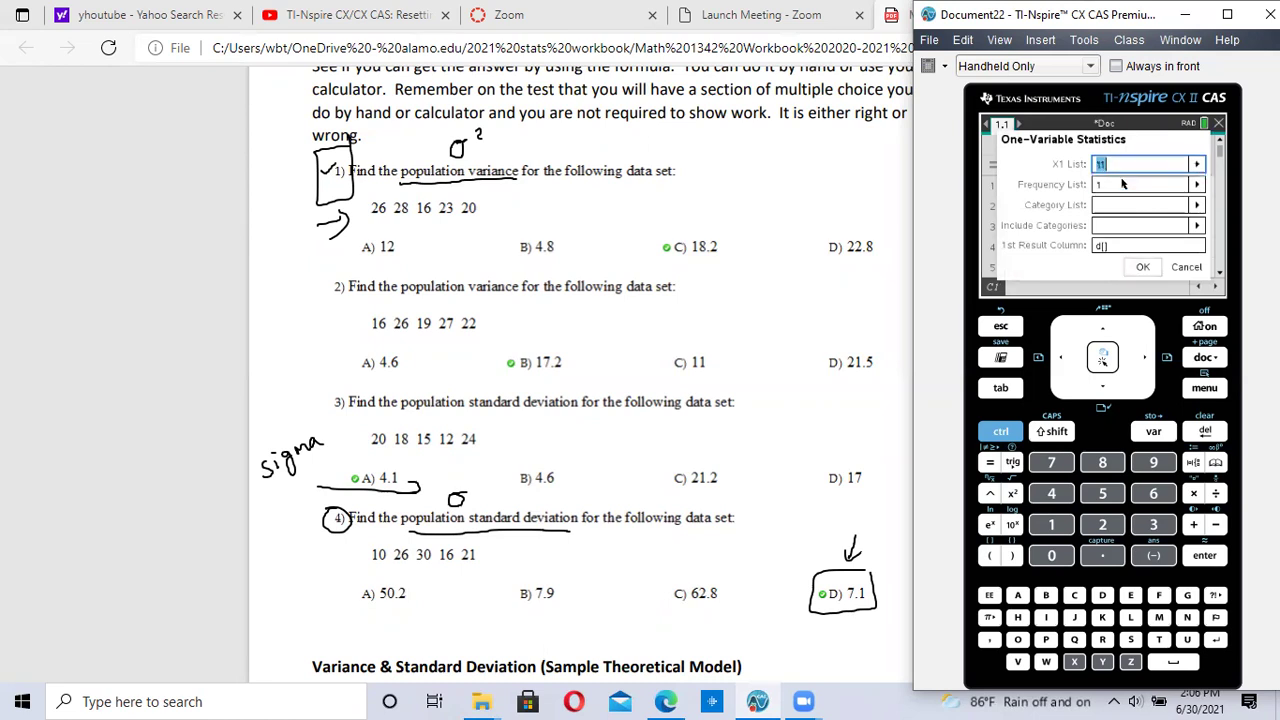
click(1141, 269)
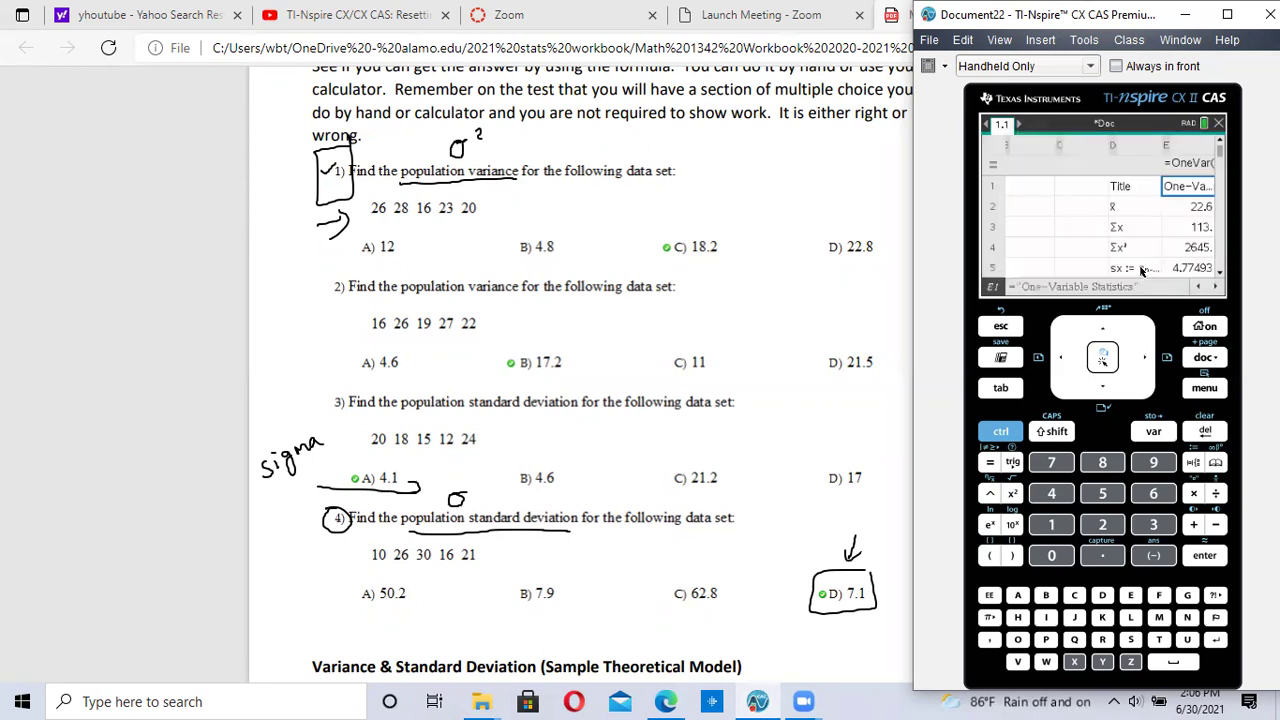
Check the σx row in the One-Variable Statistics results, and add a Calculator page to the document.
click(1218, 279)
click(1218, 279)
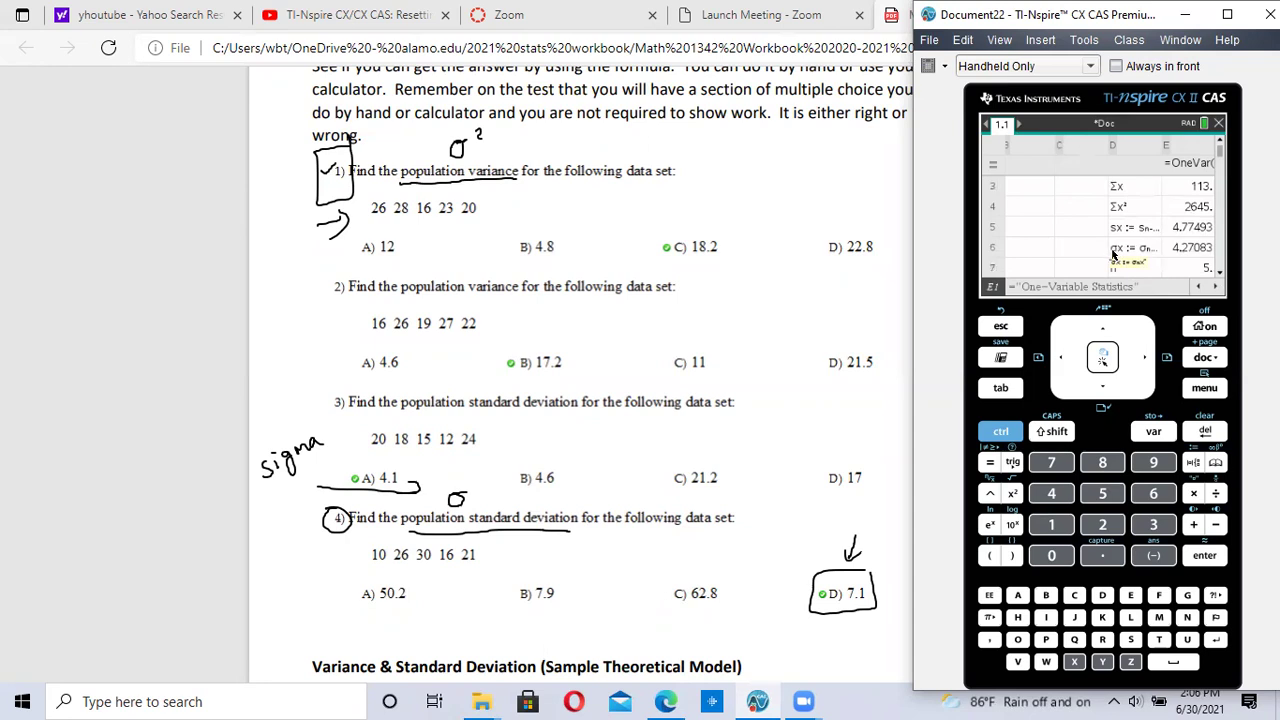
click(993, 434)
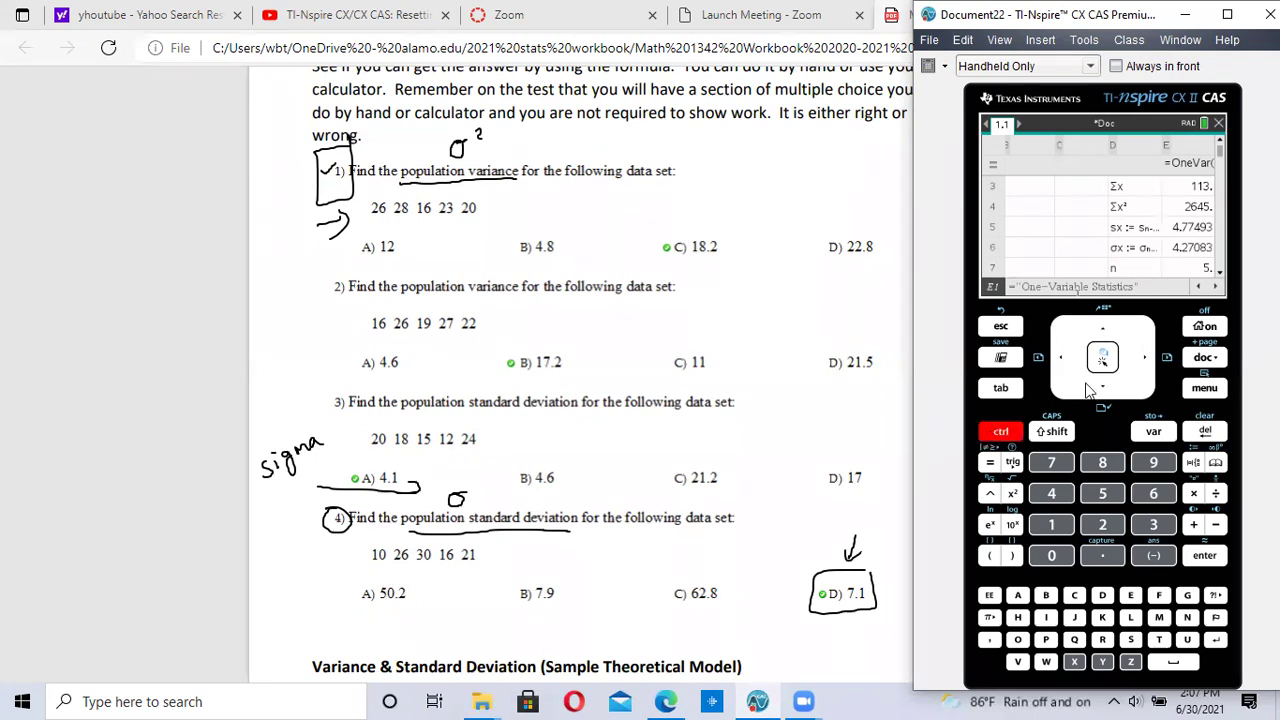
click(1205, 358)
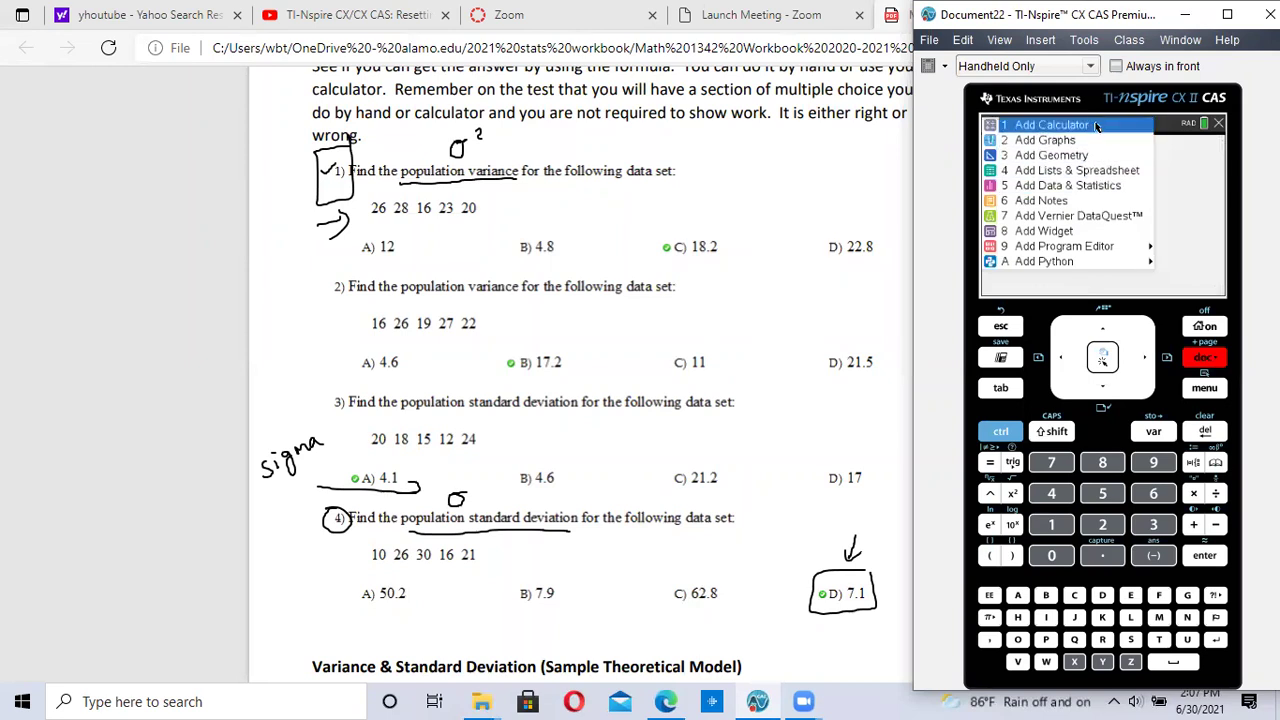
click(1096, 125)
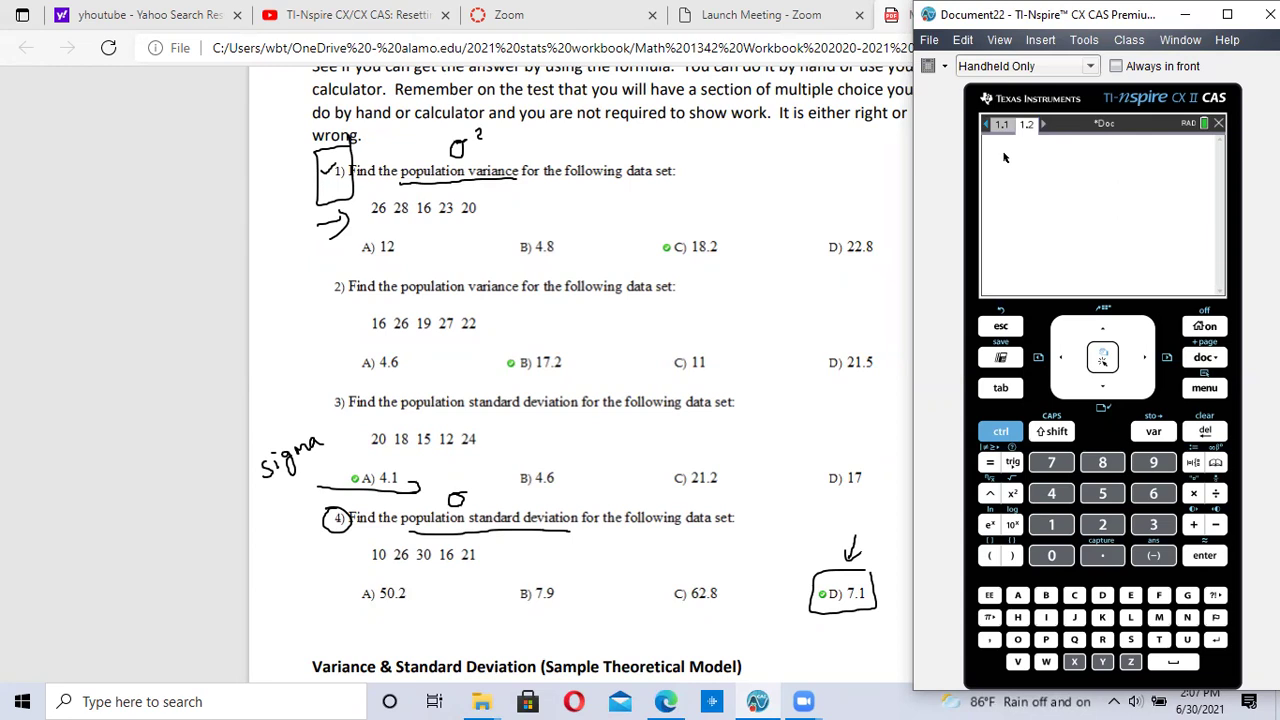
Evaluate the stored variable stat.σx squared on the Calculator page, and box answer C) 18.2 of problem 1 with a check mark beside it.
click(1153, 432)
drag(1105, 146, 1128, 183)
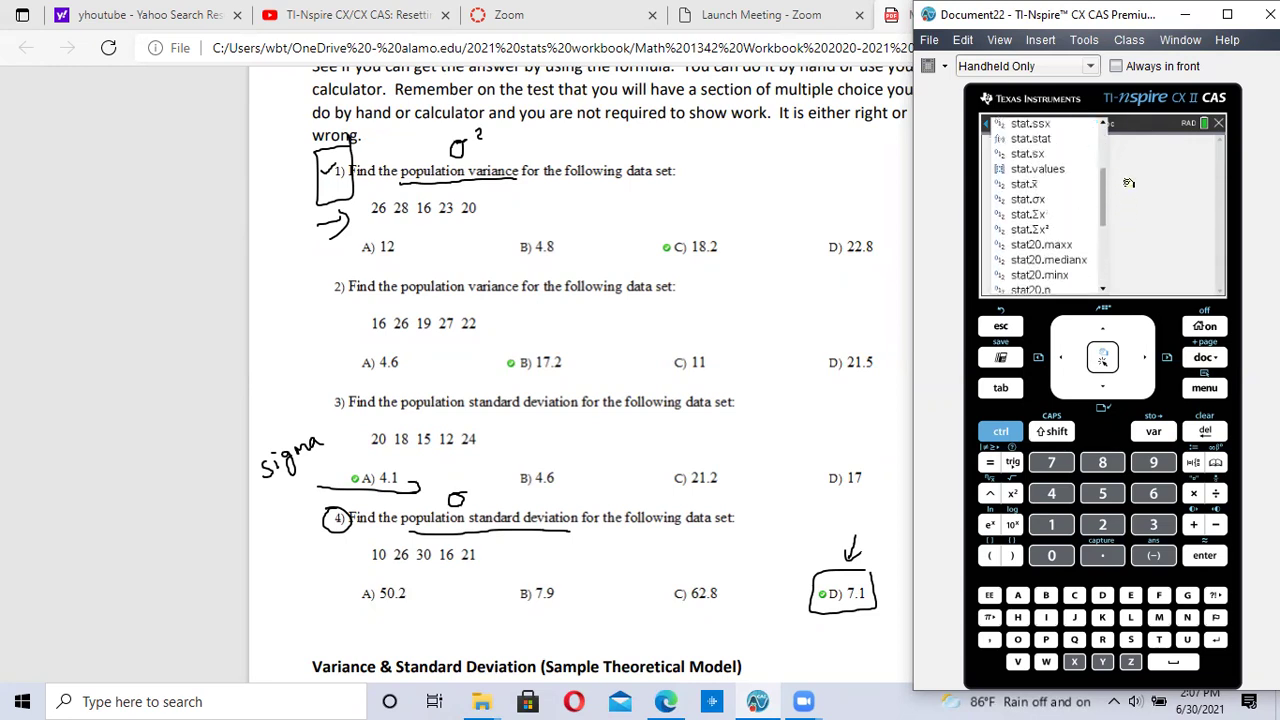
click(1037, 203)
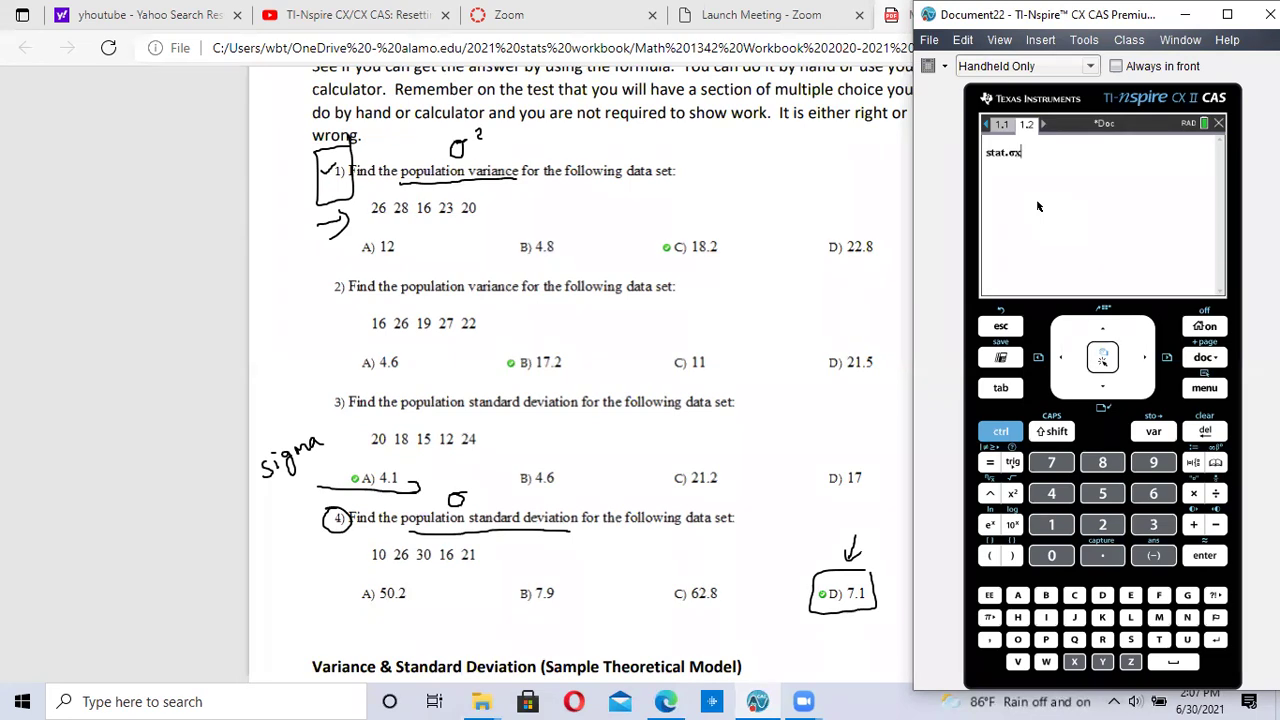
click(1013, 494)
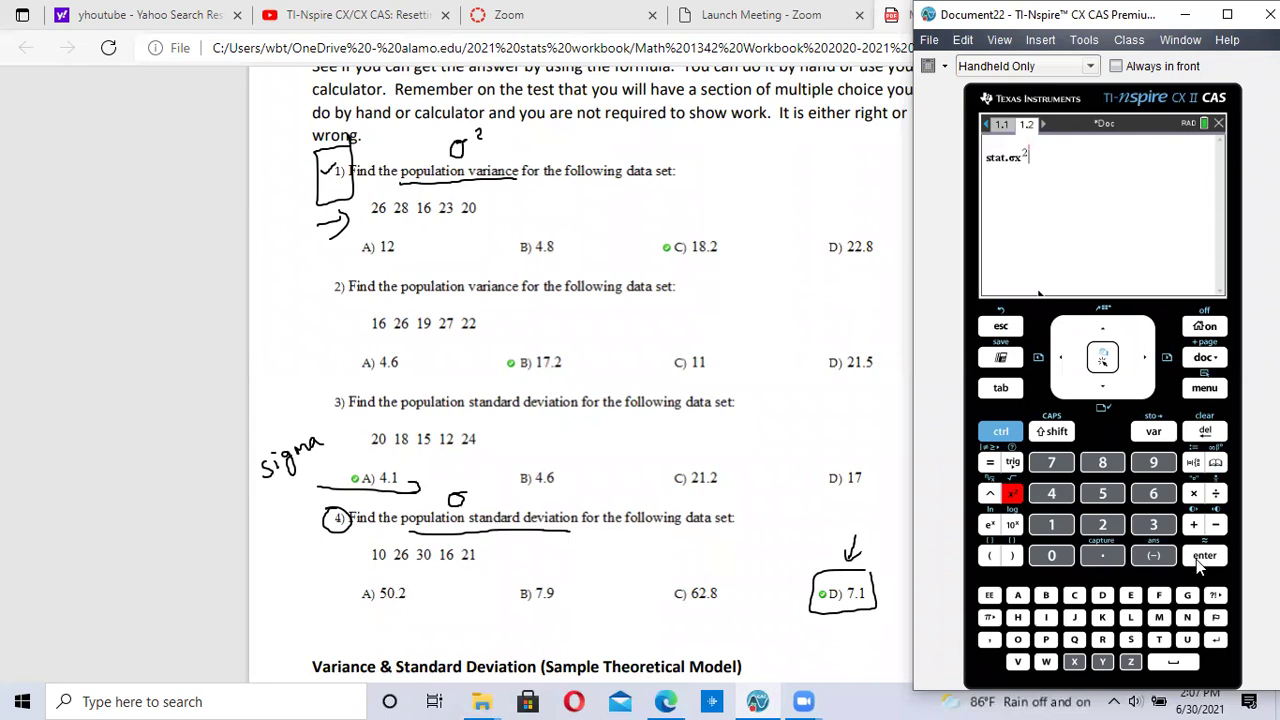
click(1196, 559)
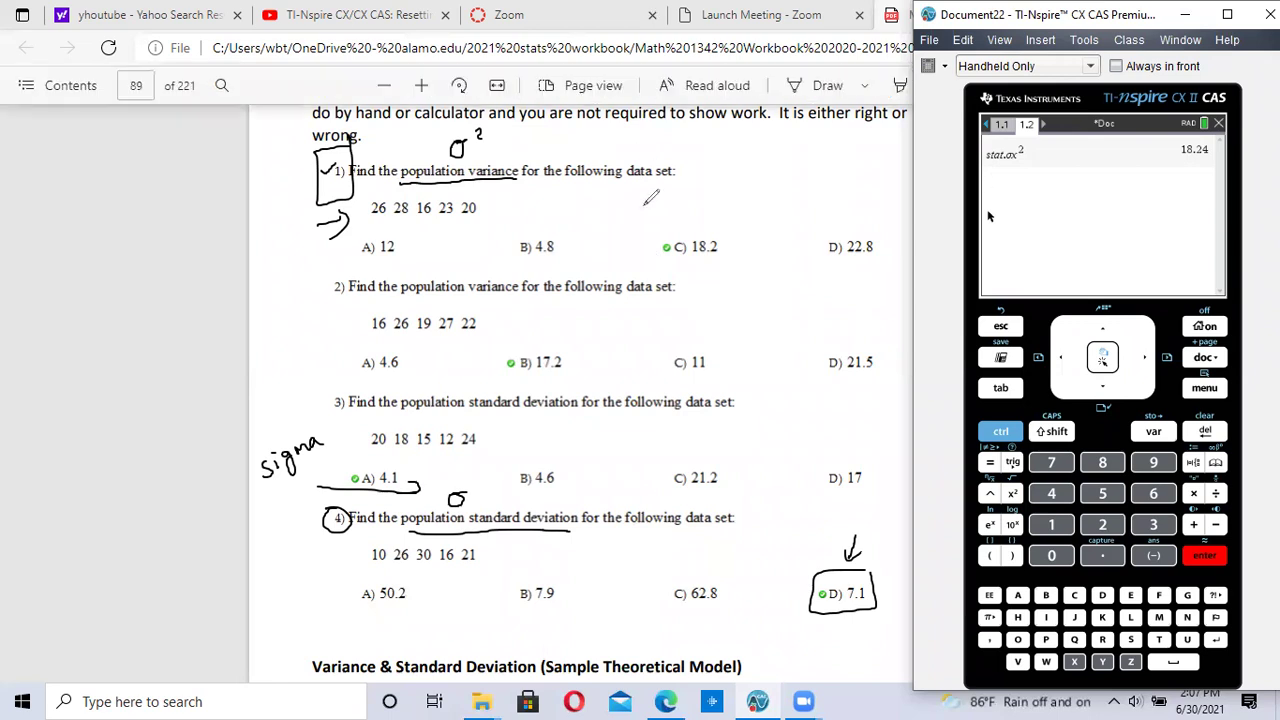
mouse_move(713, 218)
mouse_down()
mouse_move(653, 260)
mouse_move(721, 256)
mouse_move(714, 215)
mouse_move(760, 178)
mouse_up()
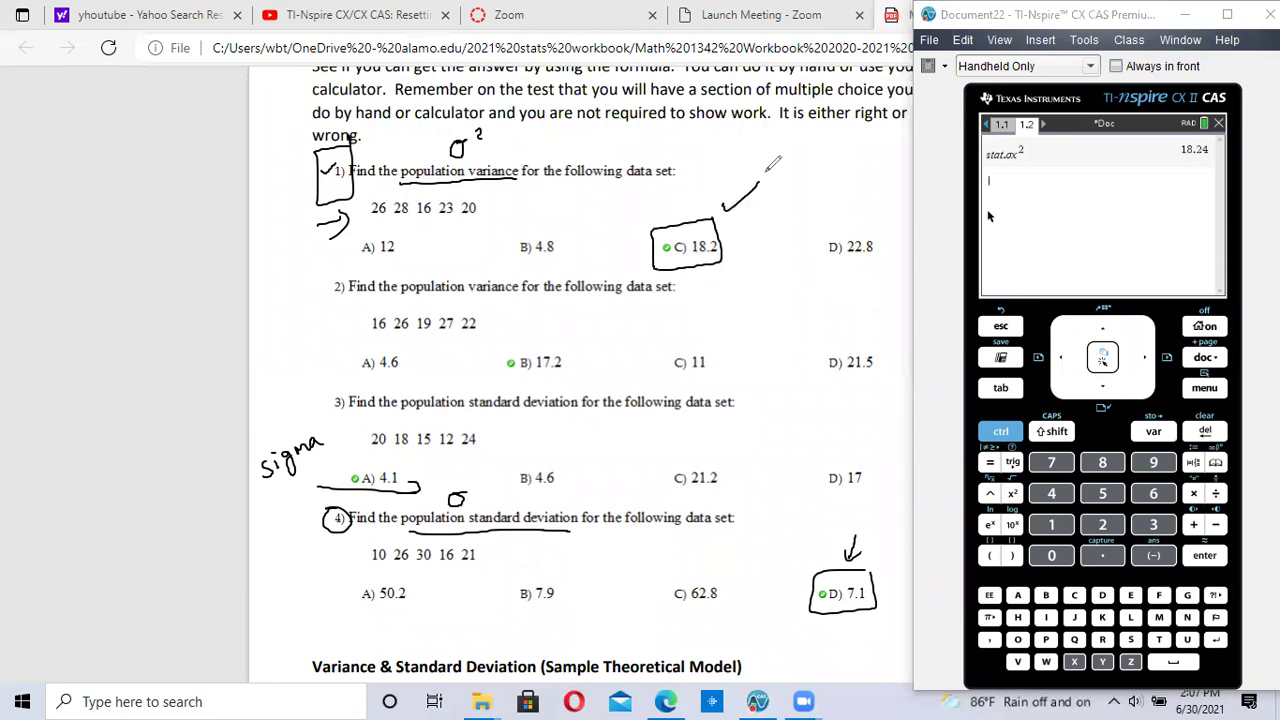